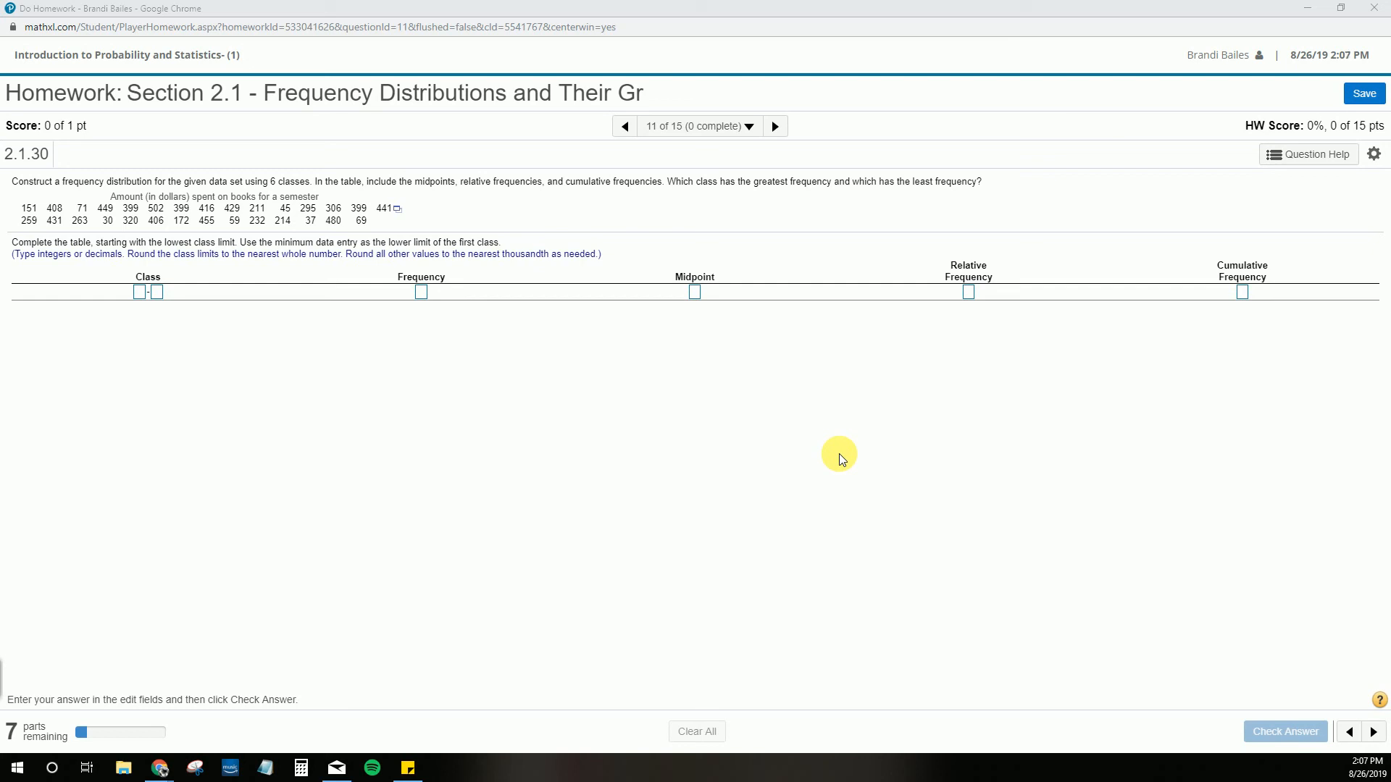
Export the question's book-spending data set to Excel and open the downloaded workbook.
{"action": "left_click", "coordinate": [145, 292]}
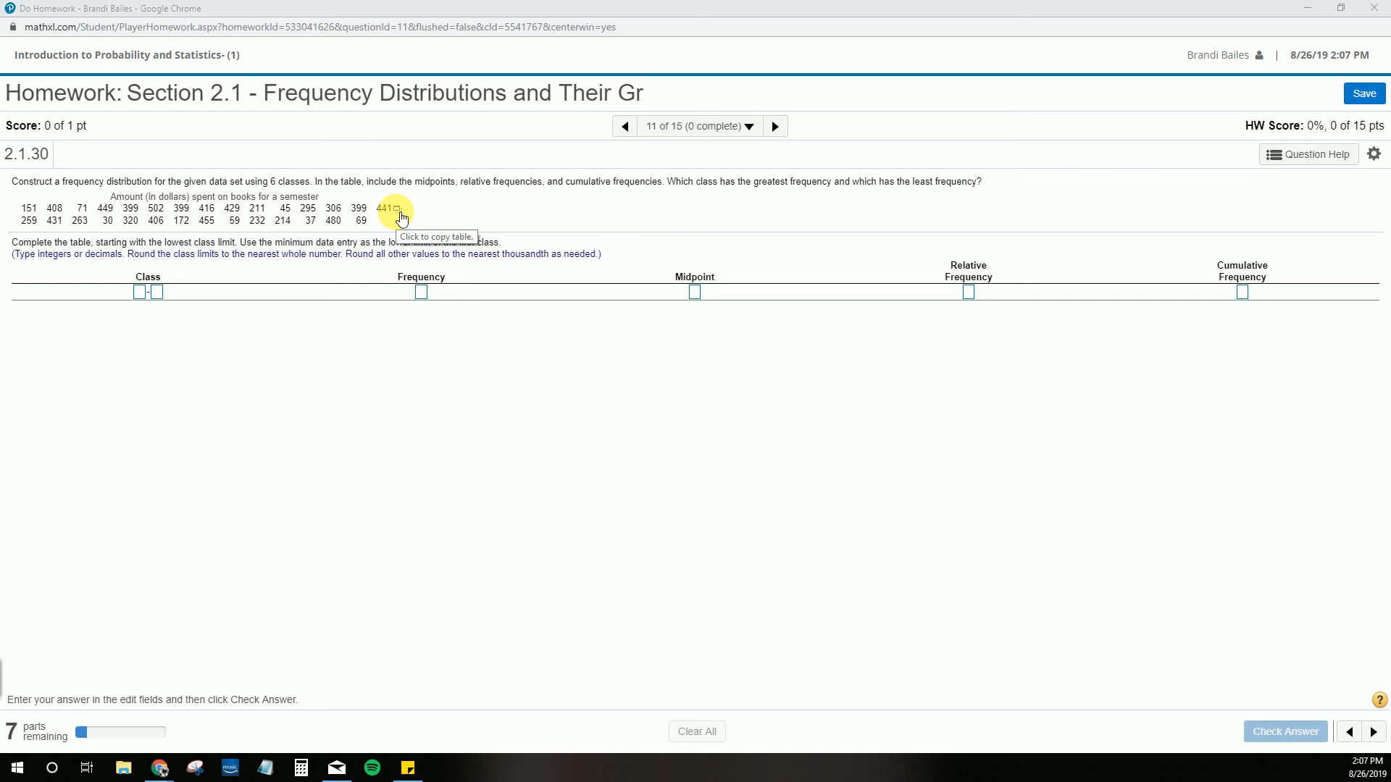
{"action": "left_click", "coordinate": [587, 9]}
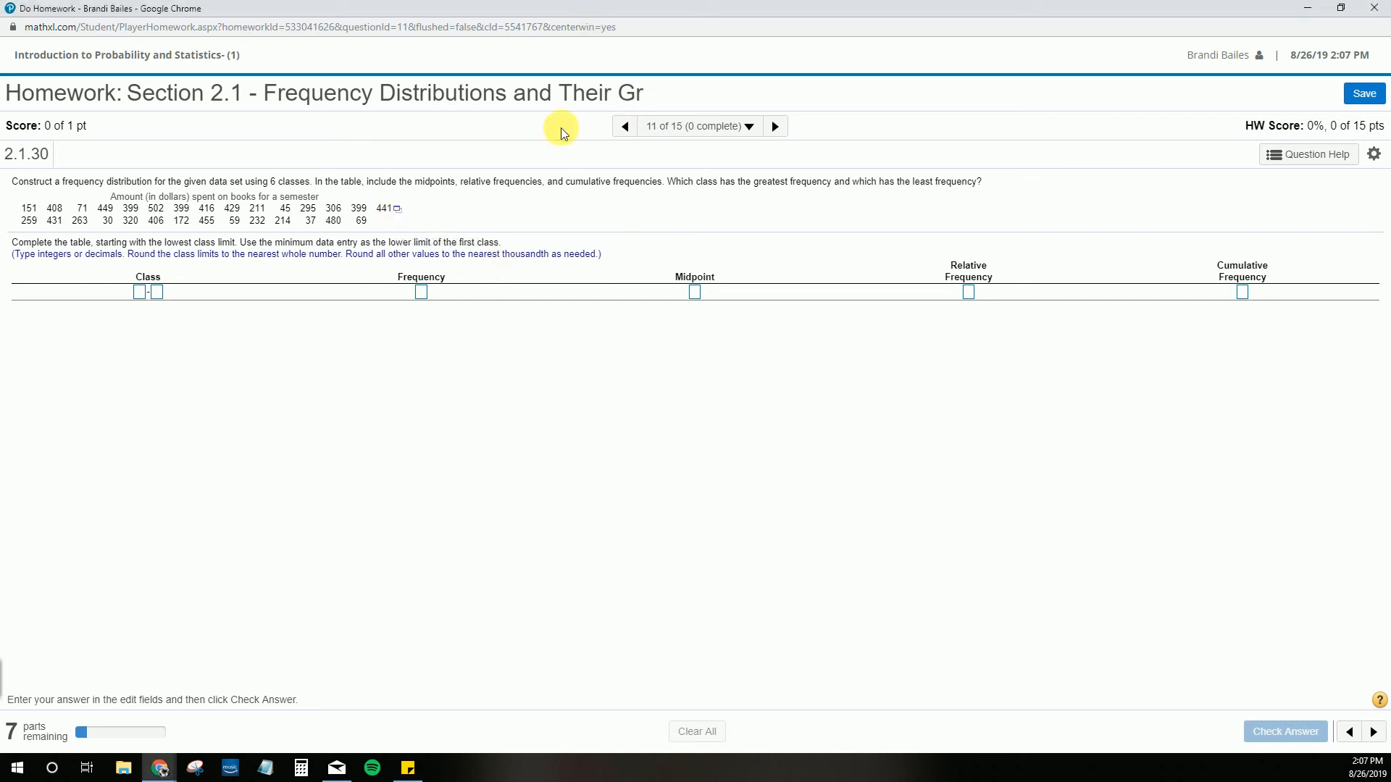
{"action": "scroll", "coordinate": [561, 128], "scroll_direction": "up", "scroll_amount": 5}
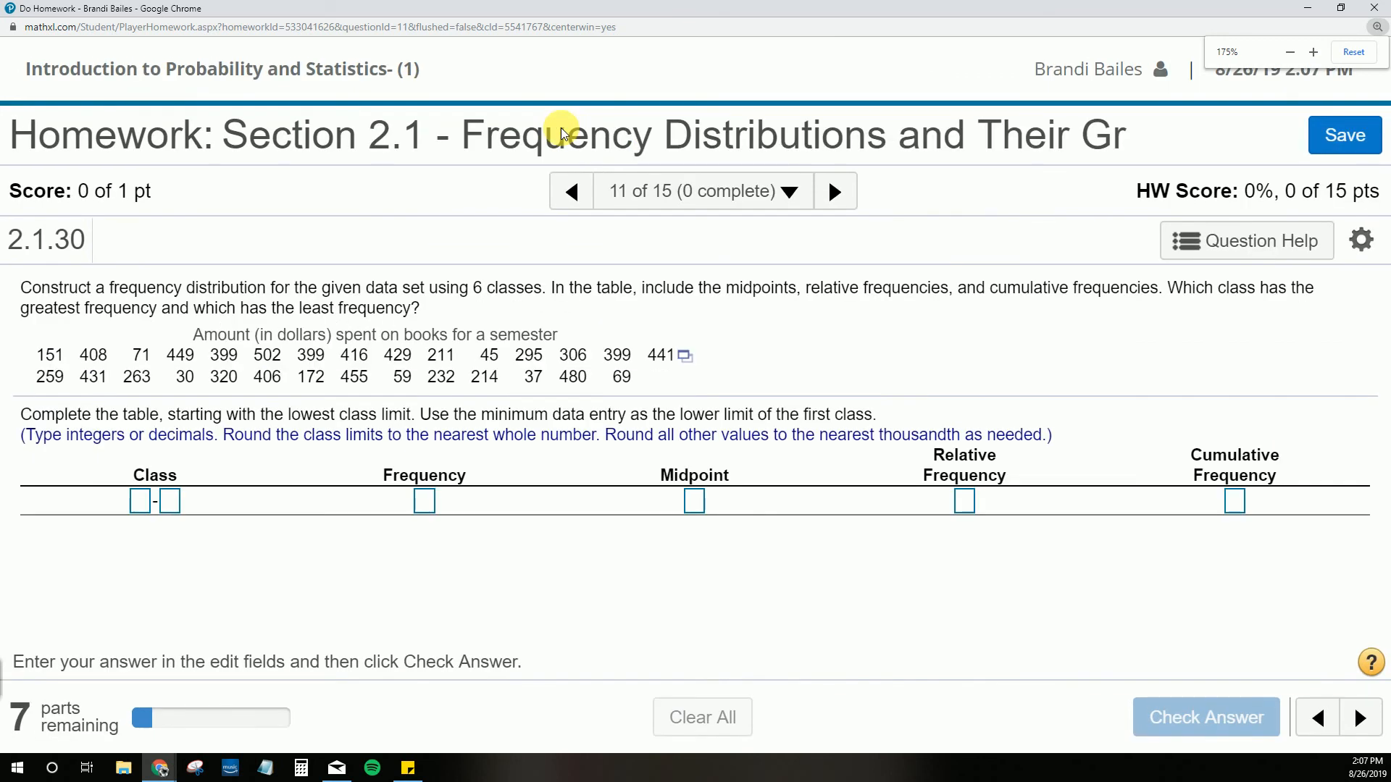
{"action": "scroll", "coordinate": [567, 133], "scroll_direction": "up", "scroll_amount": 1}
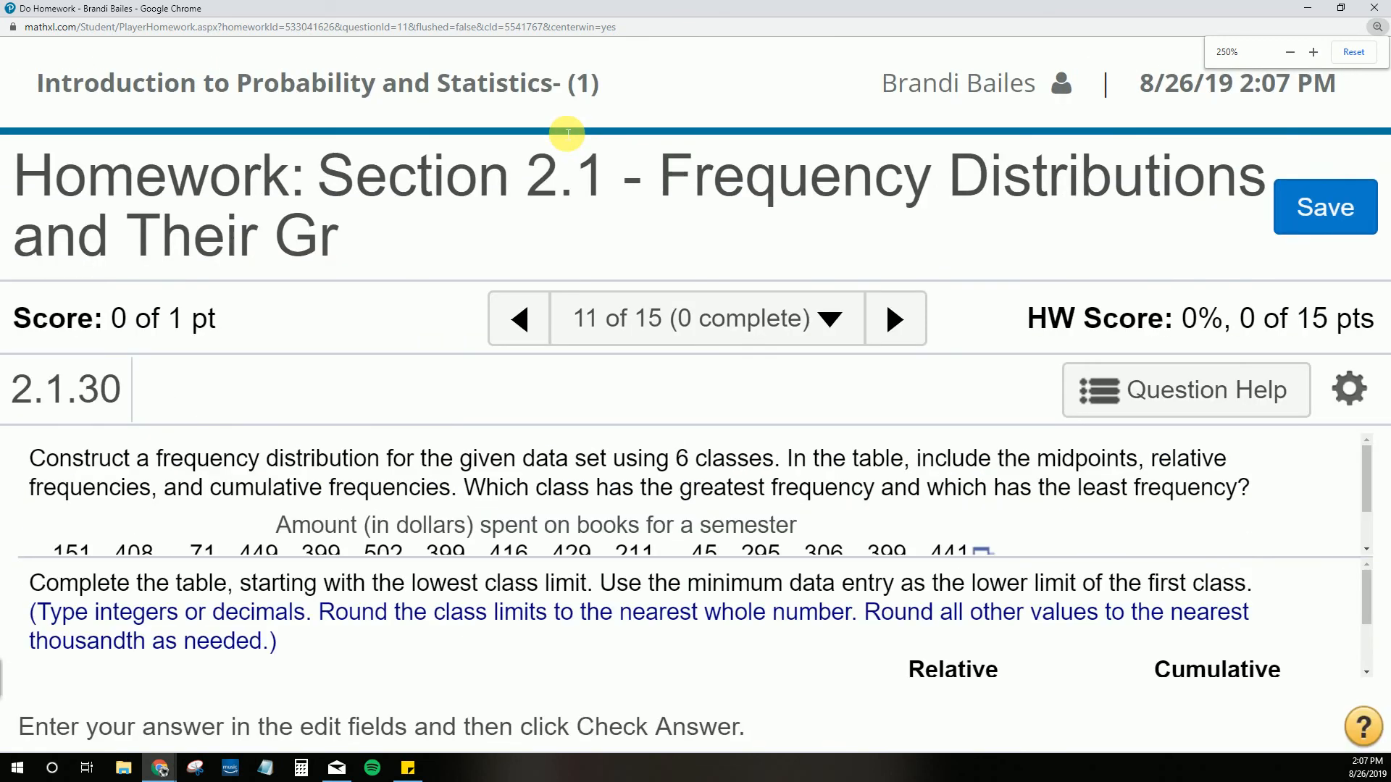
{"action": "scroll", "coordinate": [567, 133], "scroll_direction": "down", "scroll_amount": 1}
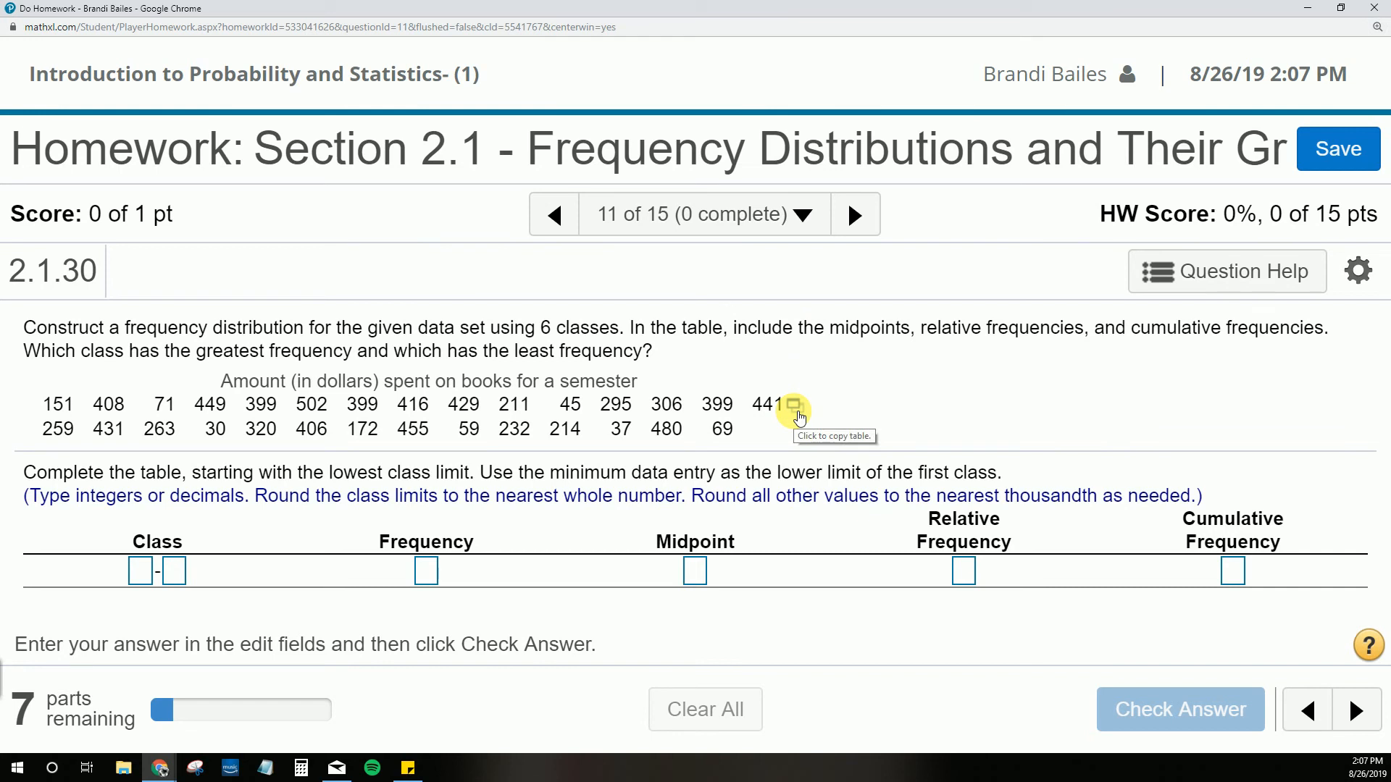
{"action": "left_click", "coordinate": [795, 405]}
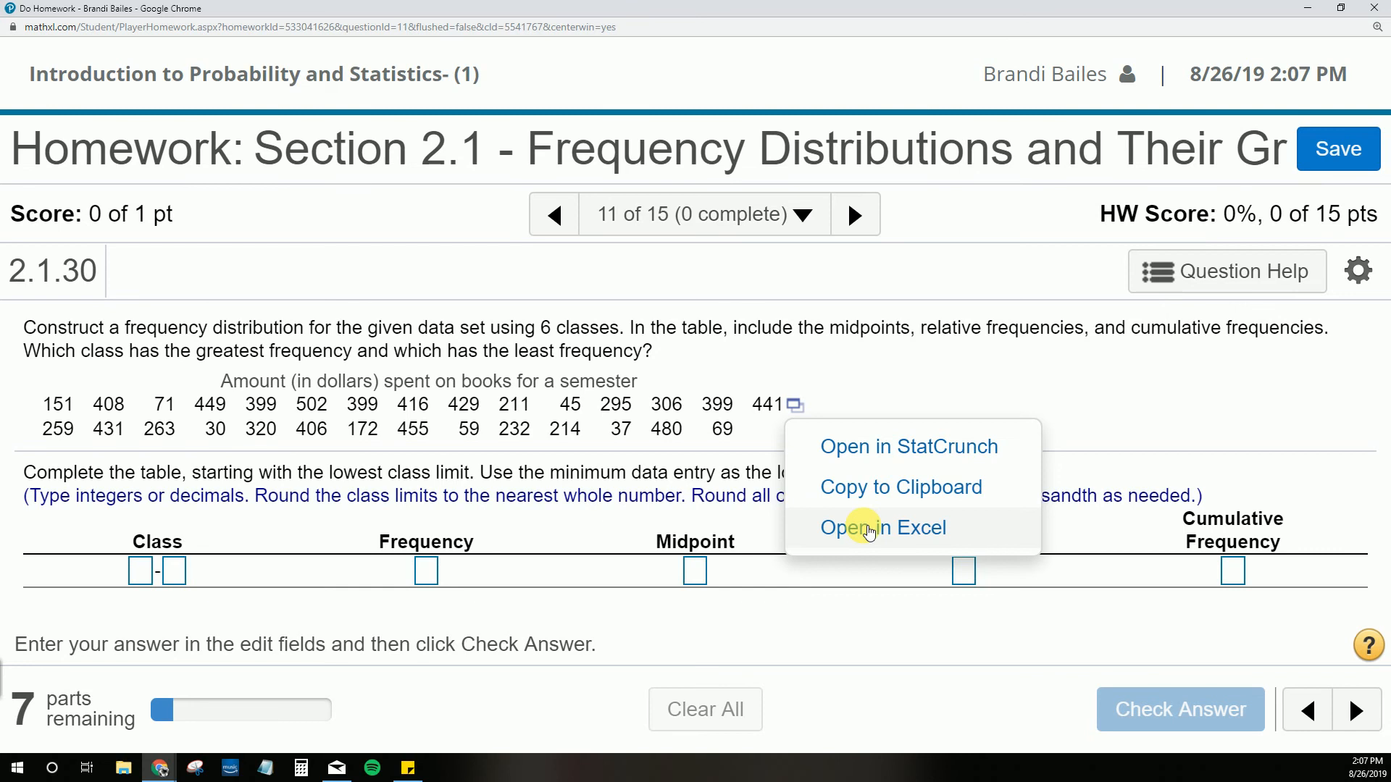
{"action": "key", "text": "ctrl+0"}
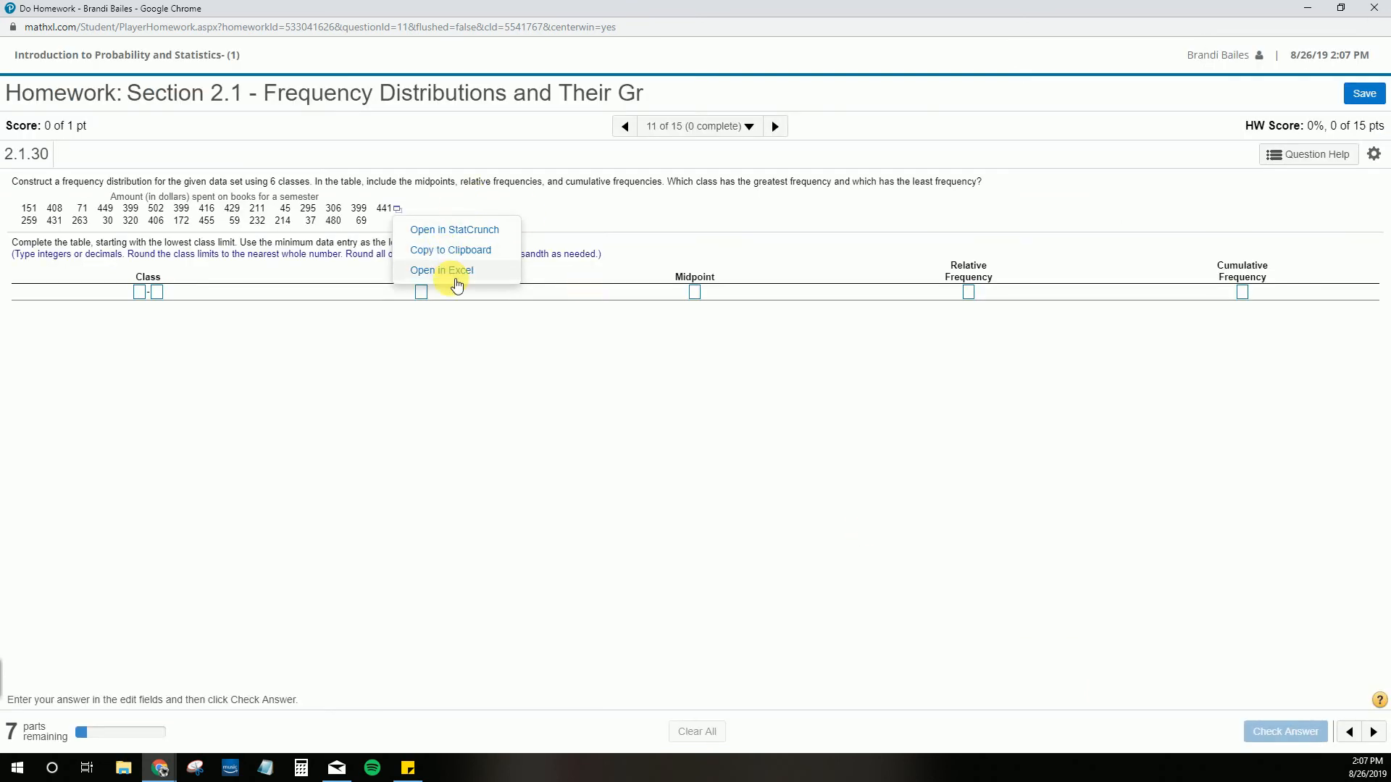
{"action": "left_click", "coordinate": [464, 280]}
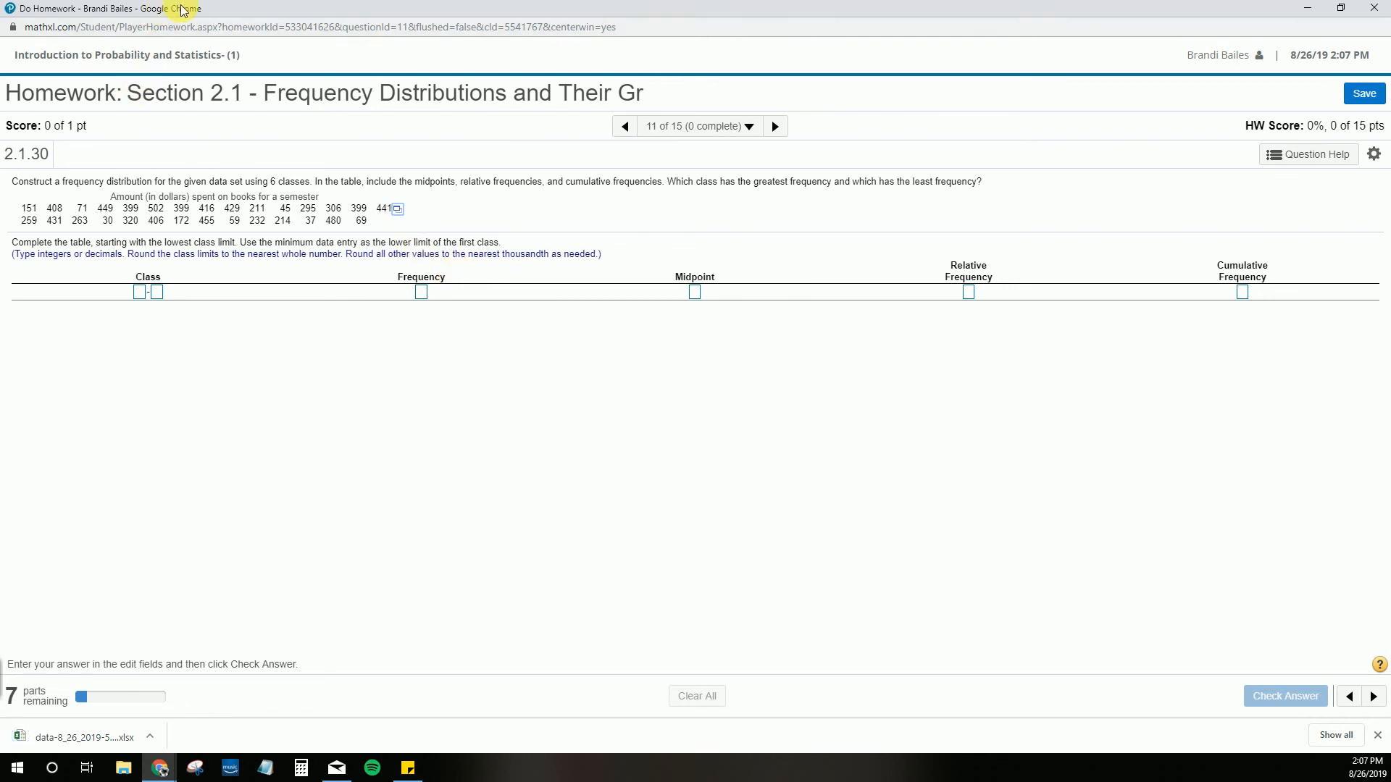
{"action": "left_click", "coordinate": [73, 738]}
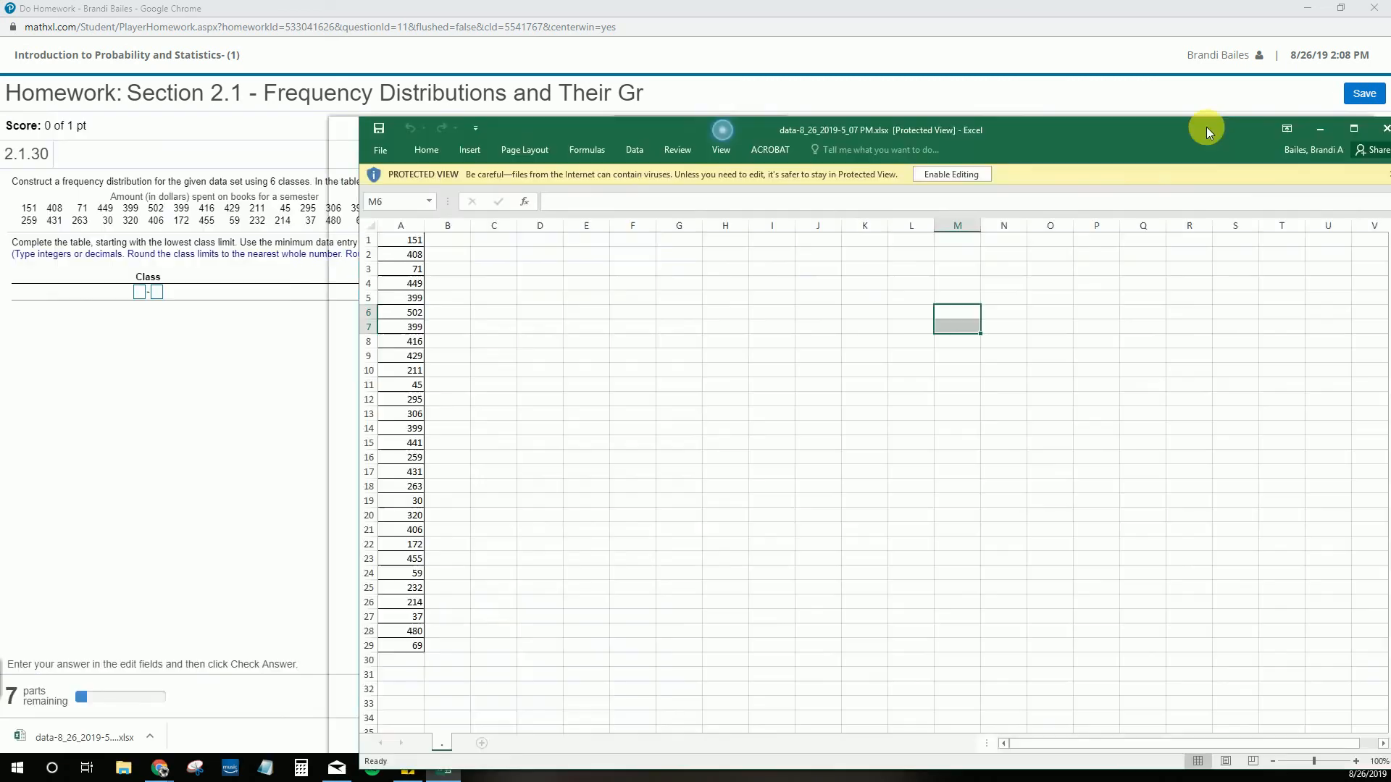
Maximize the workbook window and enable editing for the protected file.
{"action": "left_click_drag", "start_coordinate": [1206, 128], "coordinate": [963, 129]}
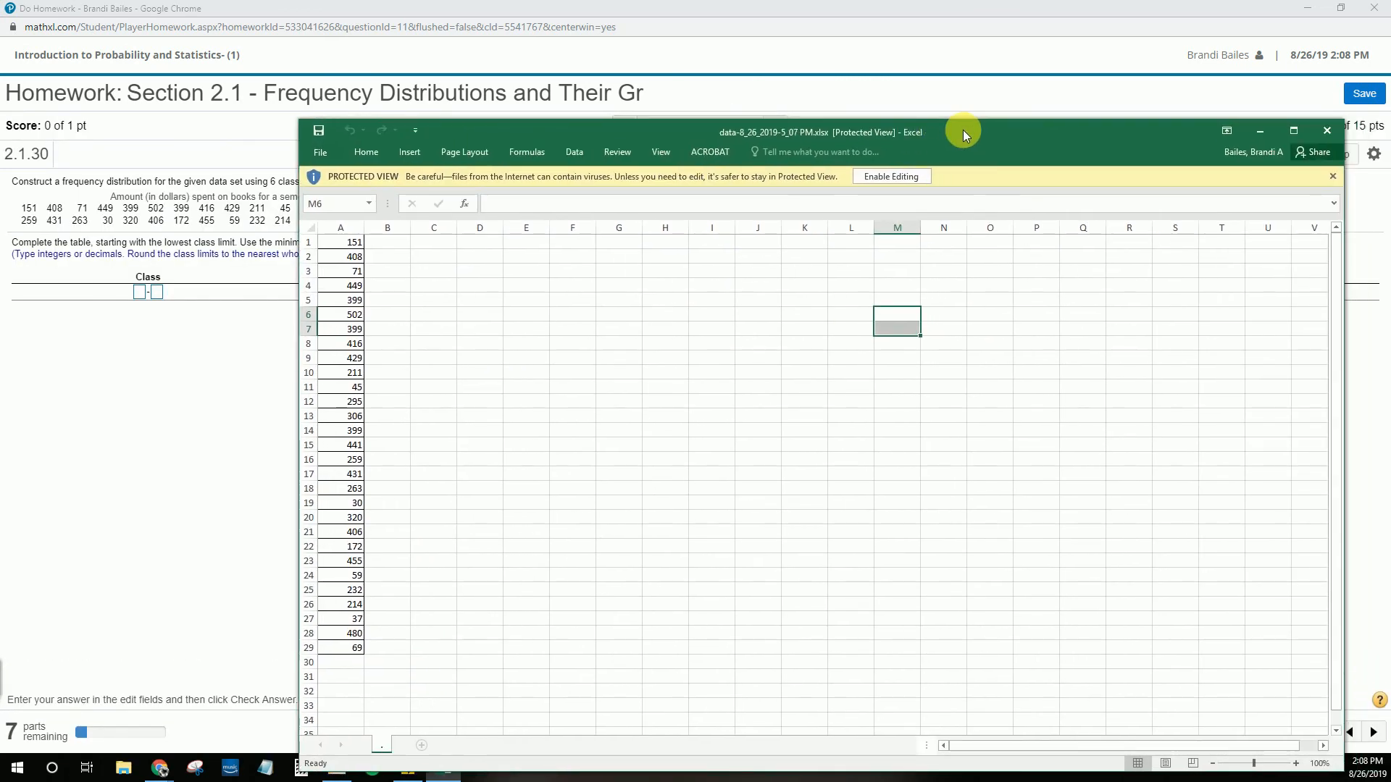
{"action": "double_click", "coordinate": [962, 129]}
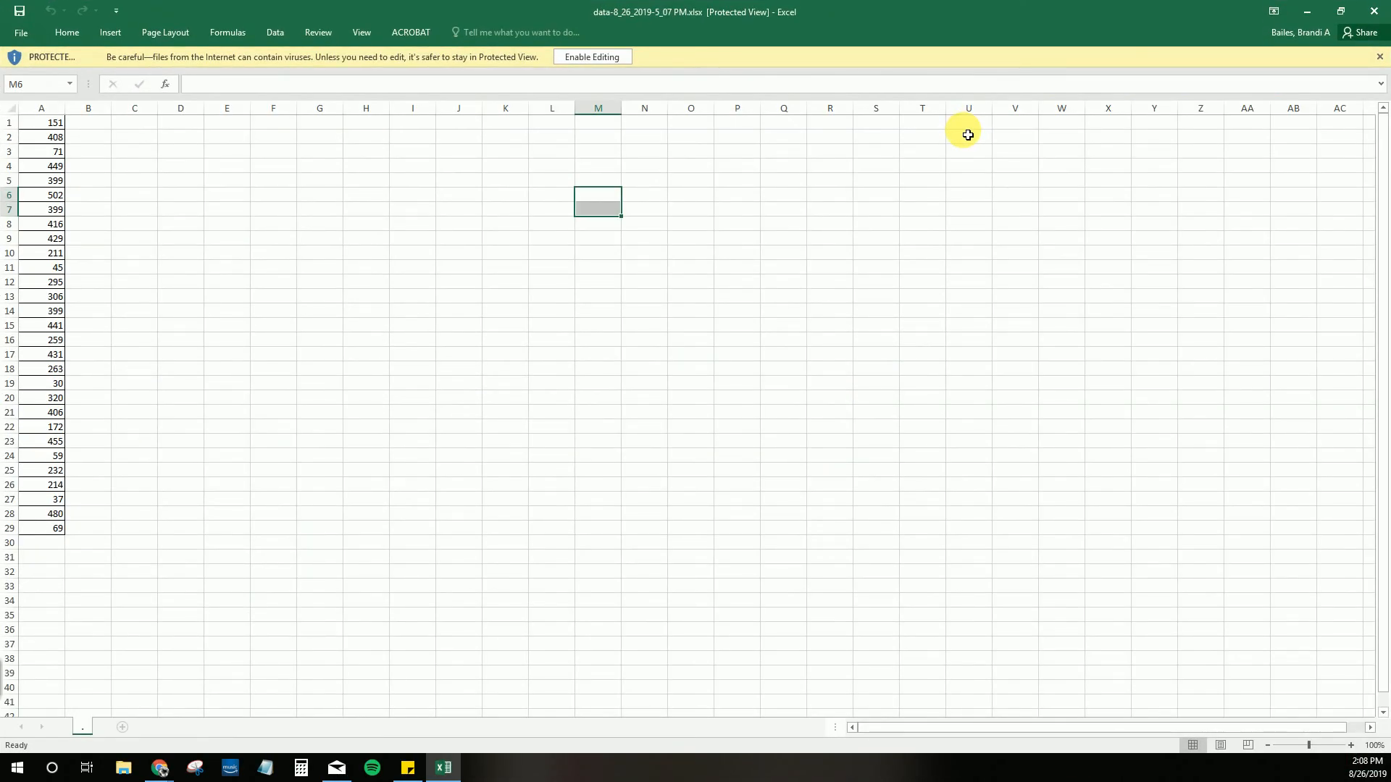
{"action": "left_click_drag", "start_coordinate": [950, 16], "coordinate": [982, 284]}
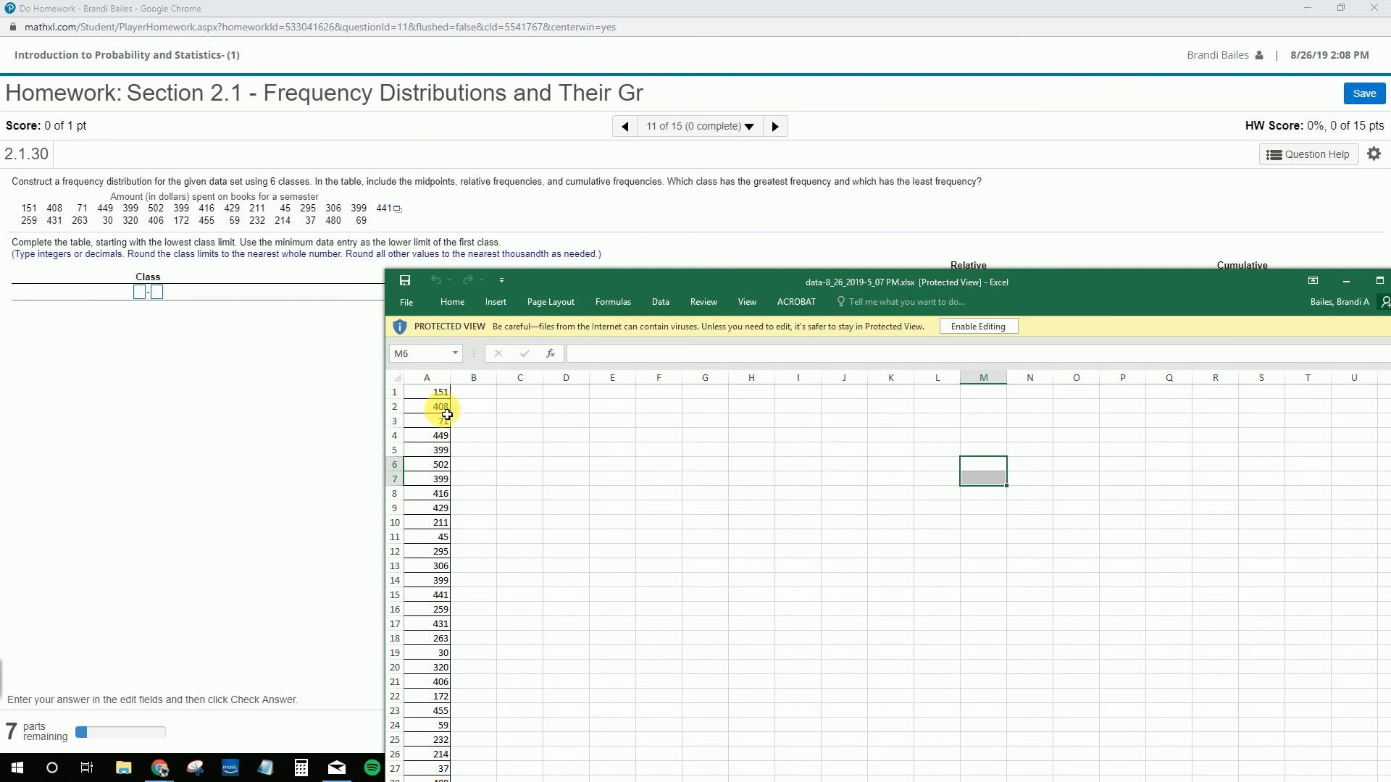
{"action": "double_click", "coordinate": [1096, 285]}
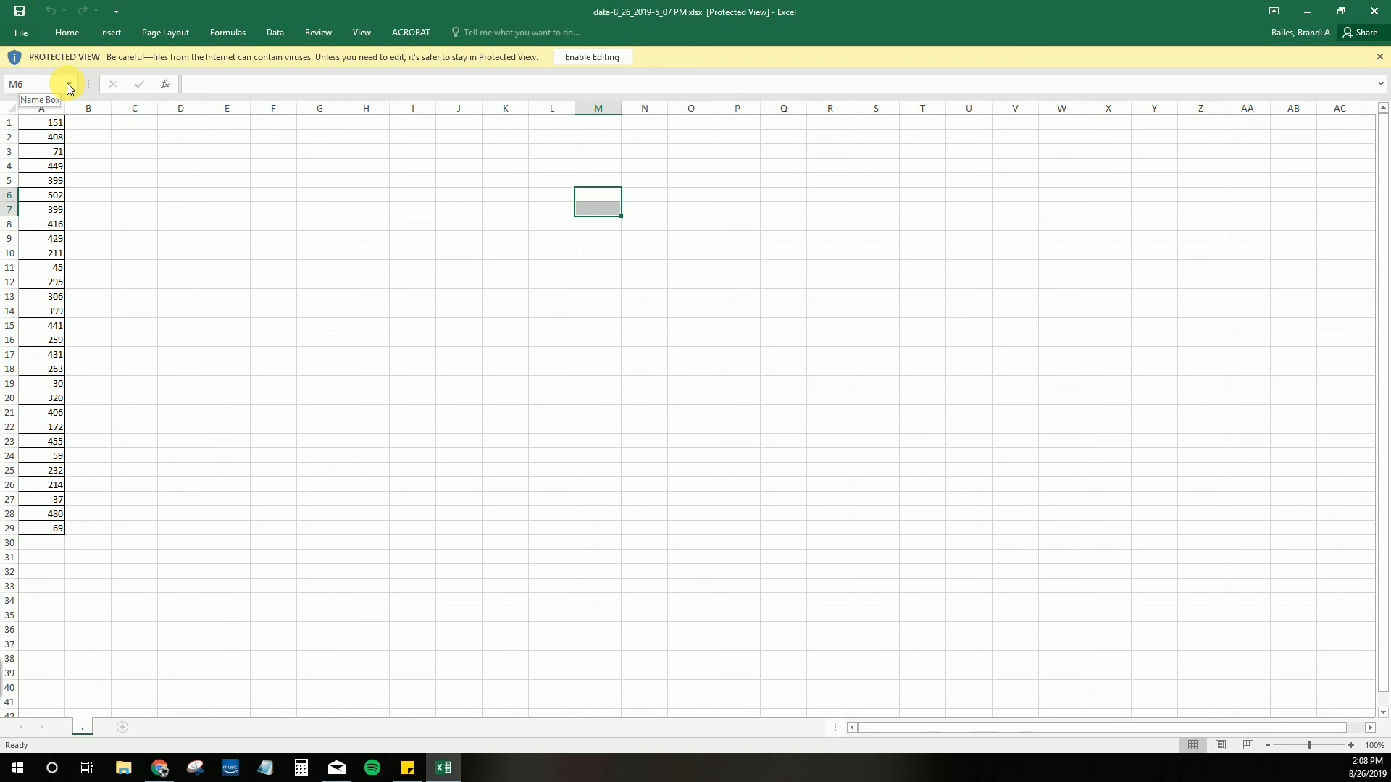
{"action": "left_click", "coordinate": [564, 58]}
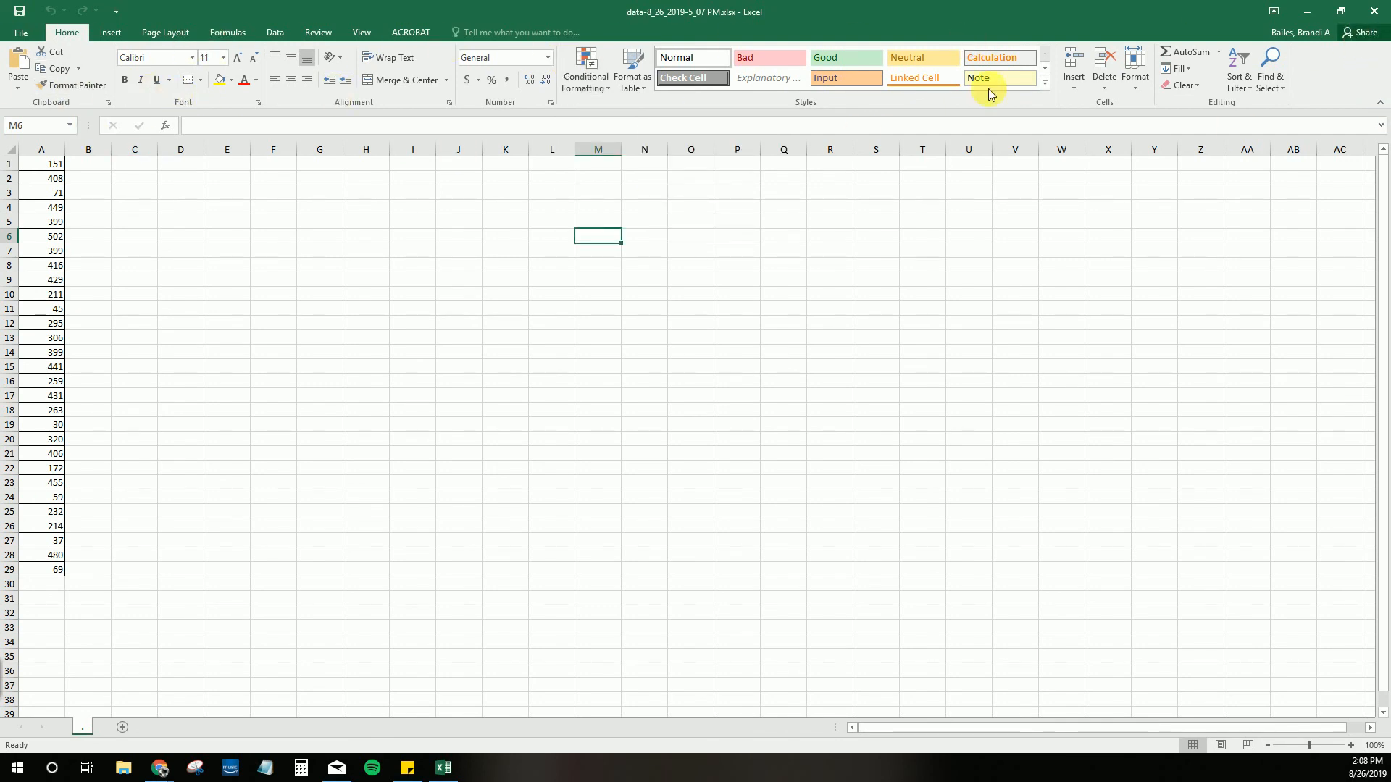
{"action": "left_click", "coordinate": [122, 33]}
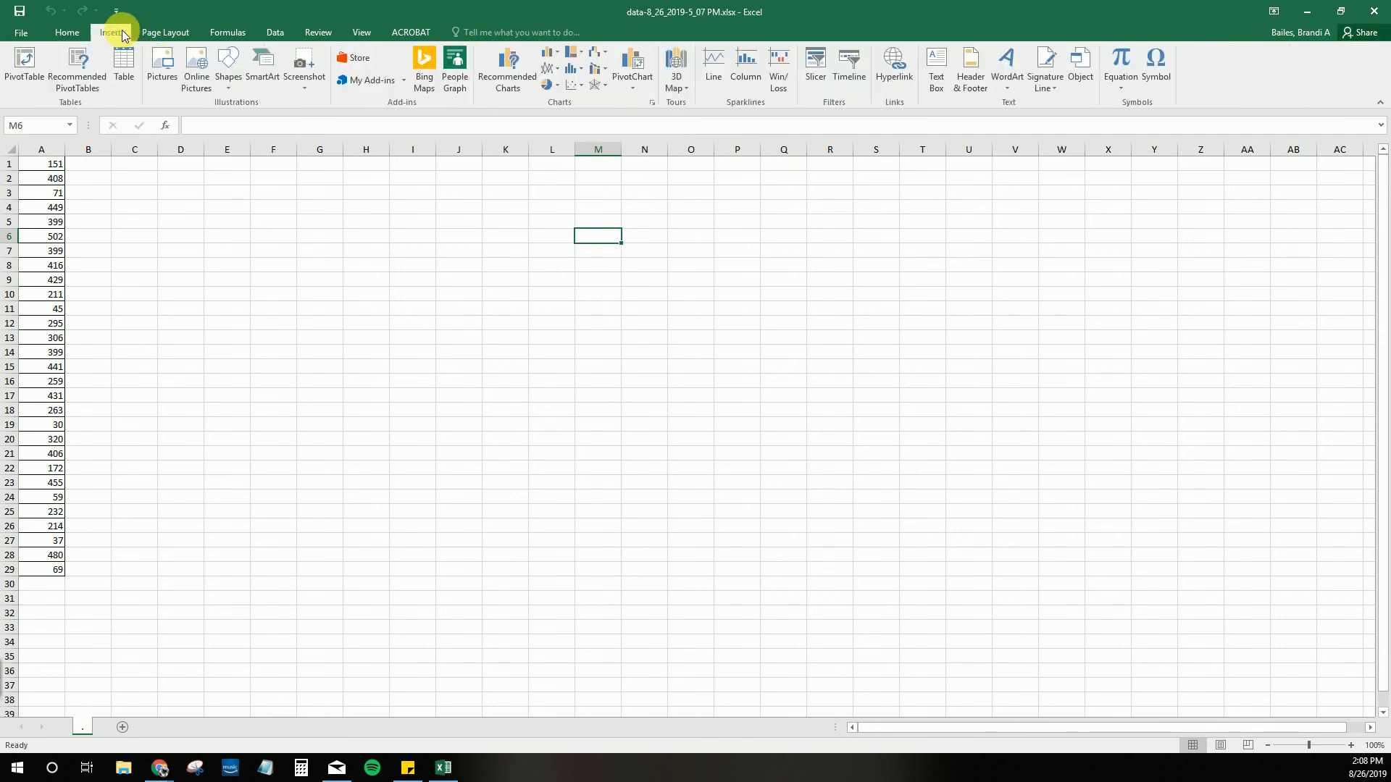
{"action": "left_click", "coordinate": [163, 32]}
{"action": "left_click", "coordinate": [227, 33]}
{"action": "left_click", "coordinate": [288, 36]}
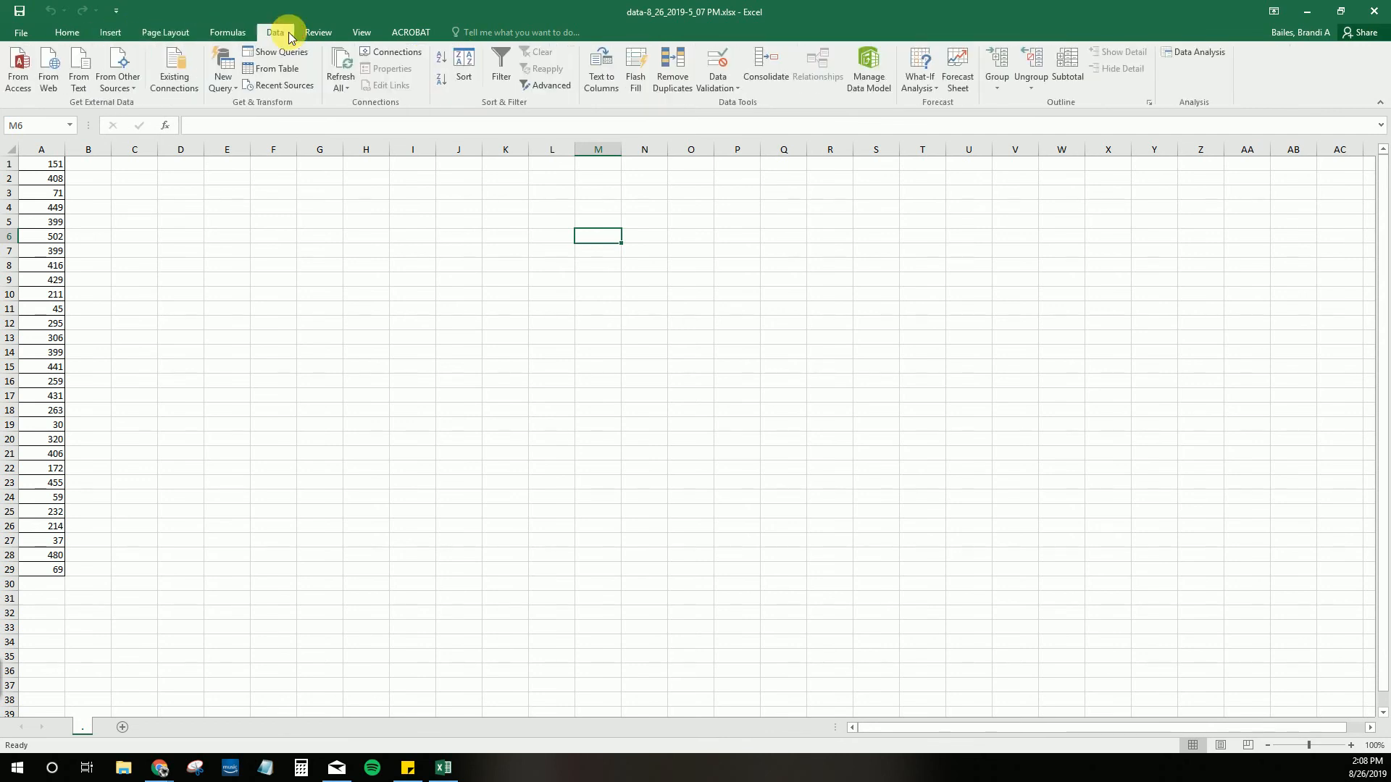
{"action": "left_click", "coordinate": [72, 34]}
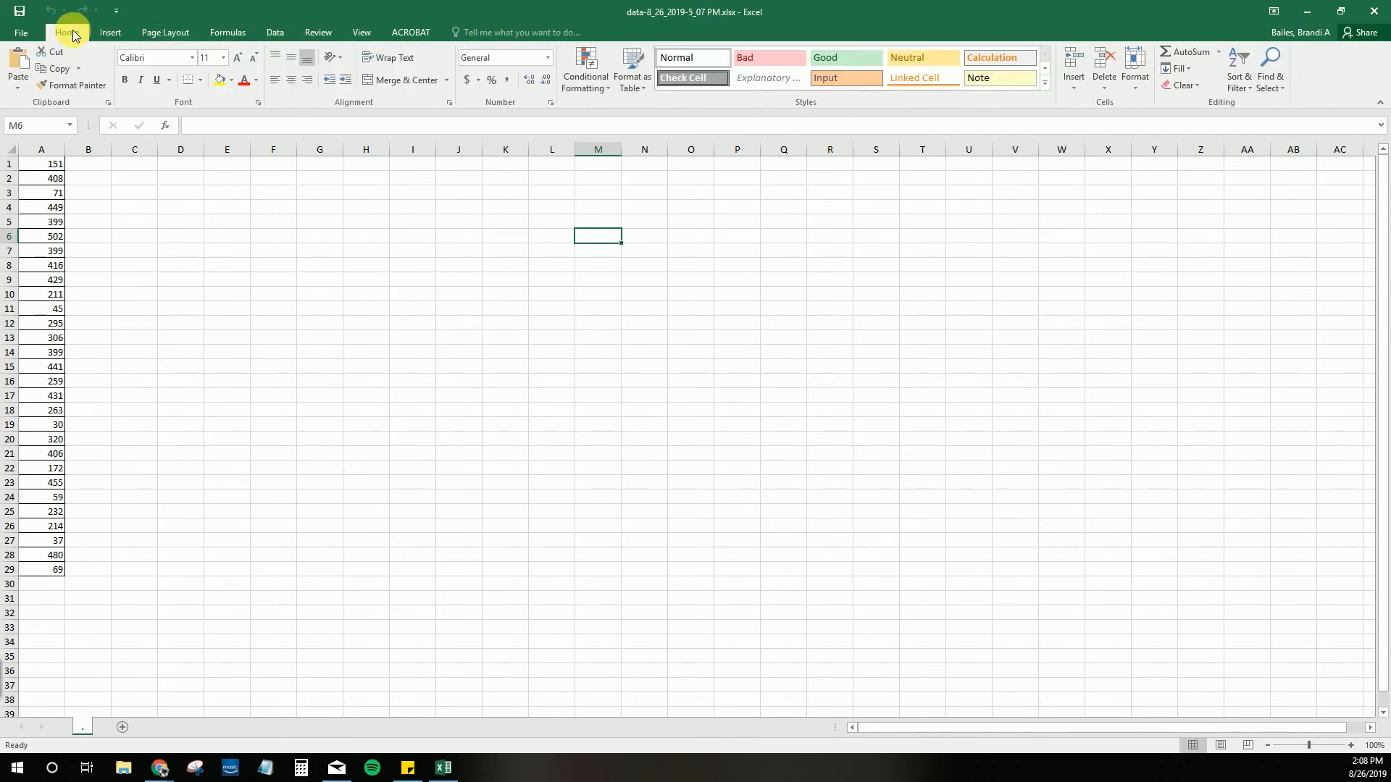
Enter 79-78 in cell D1 without an equals sign.
{"action": "left_click", "coordinate": [191, 168]}
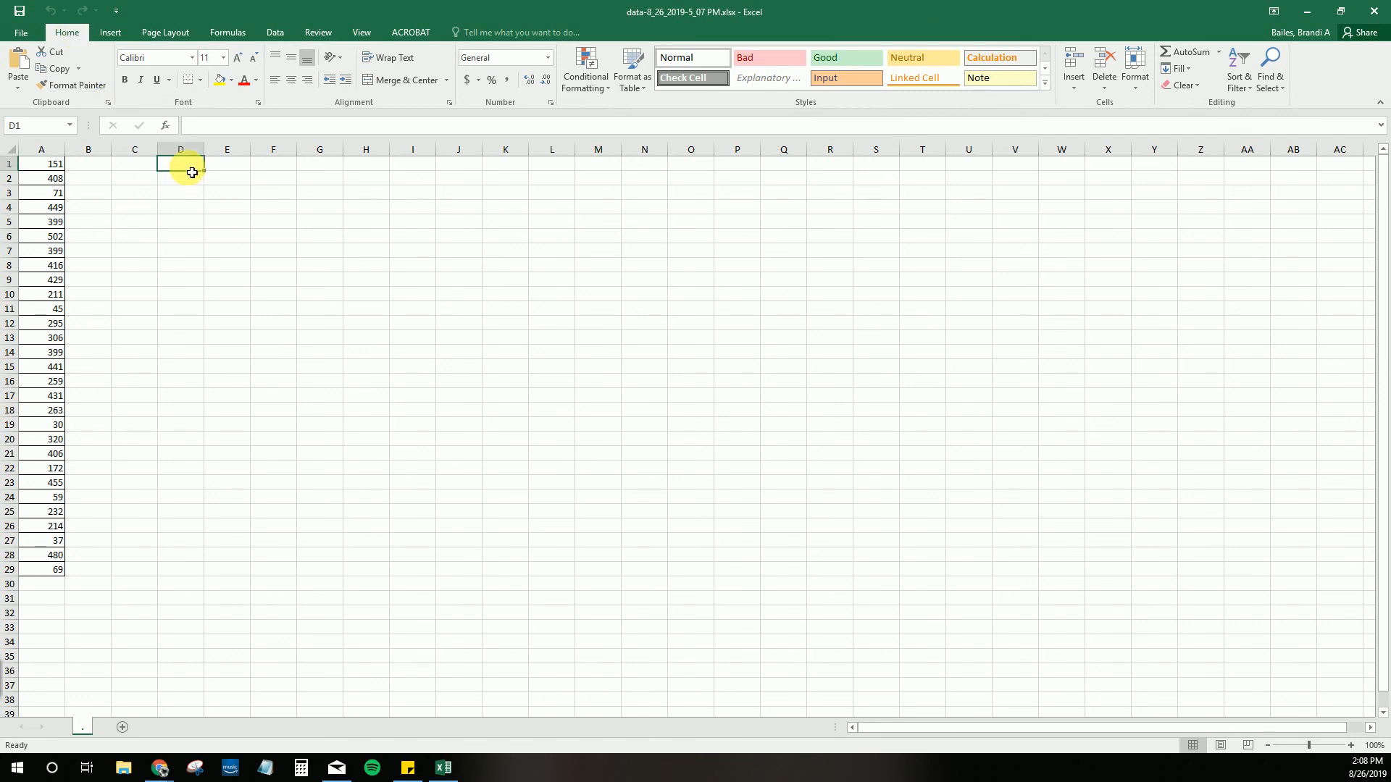
{"action": "type", "text": "="}
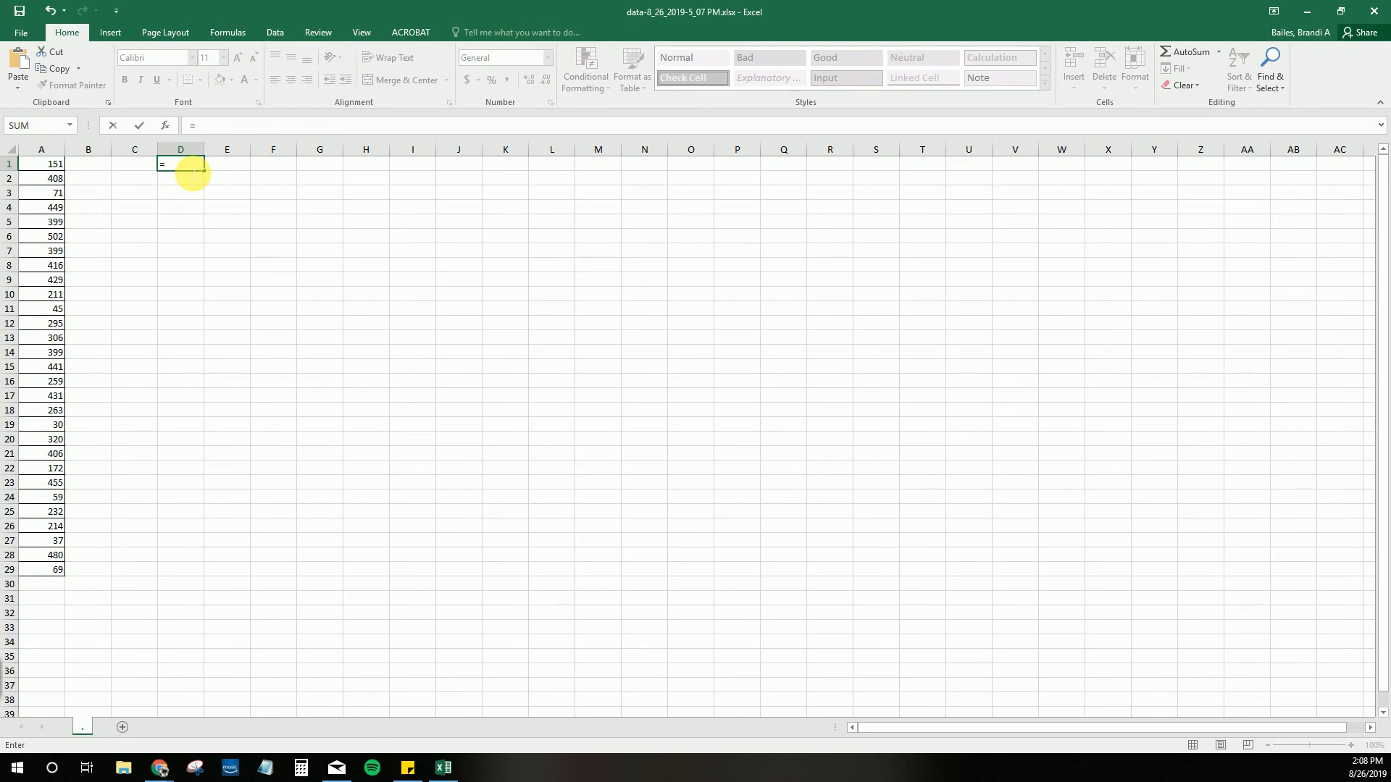
{"action": "key", "text": "BackSpace"}
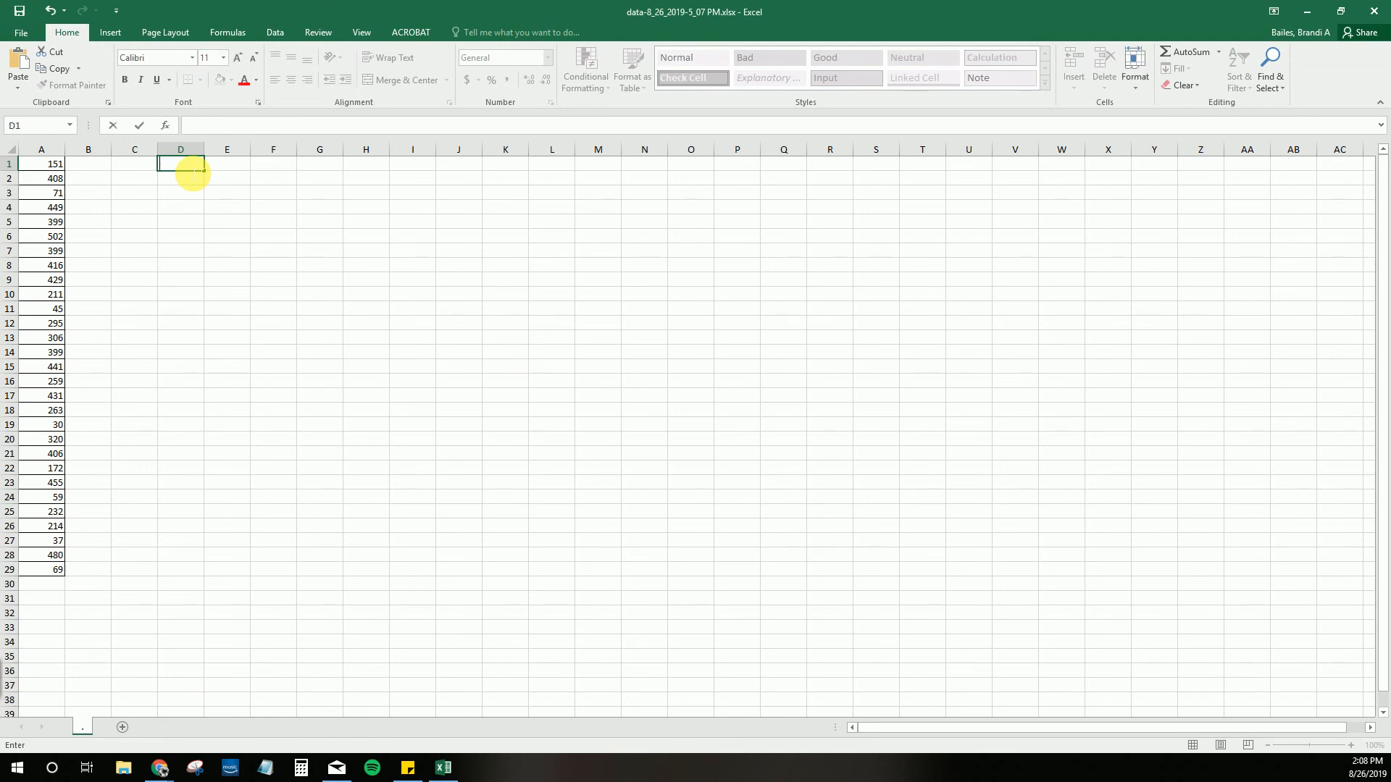
{"action": "type", "text": "79-78"}
{"action": "key", "text": "Return"}
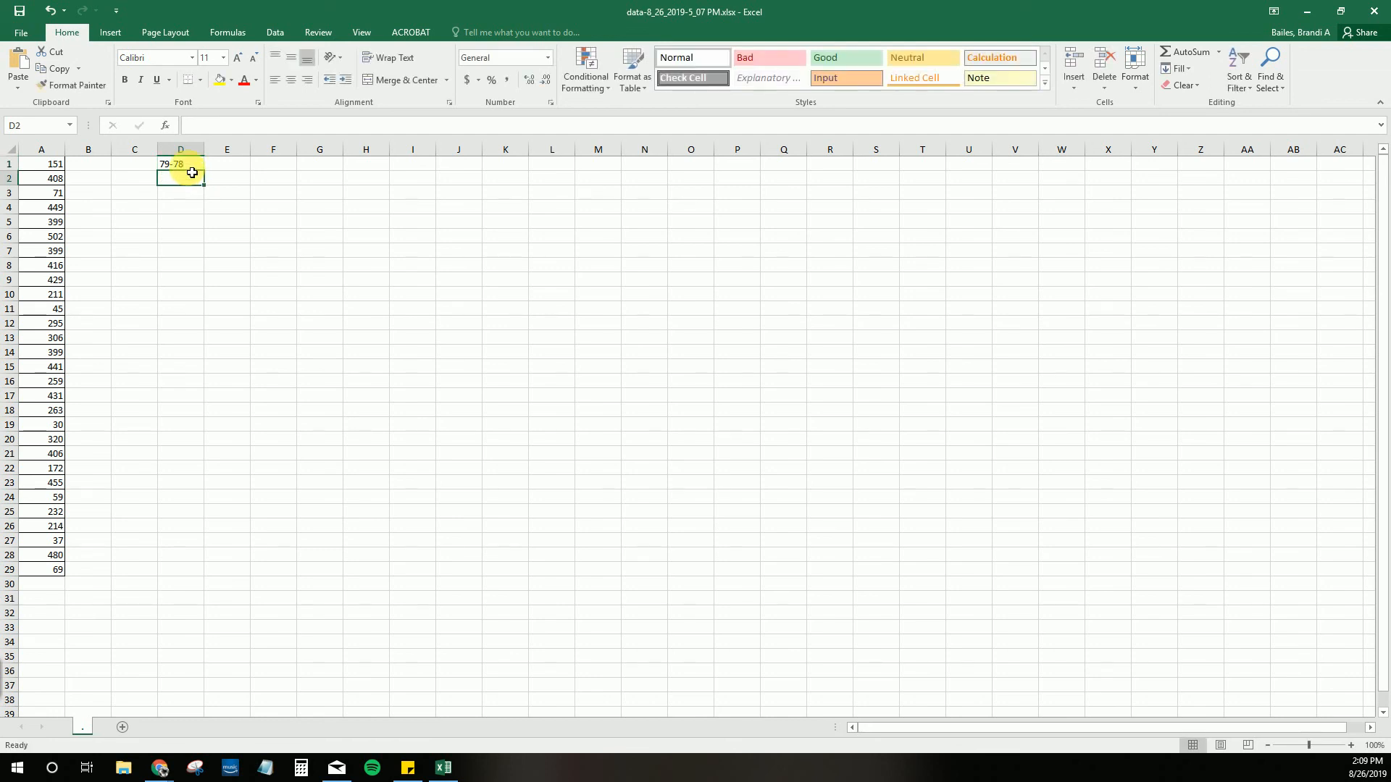
Calculate 79 minus 78 in cell D1 with the formula =79-78, and clear the cell.
{"action": "left_click", "coordinate": [189, 167]}
{"action": "type", "text": "=79-78"}
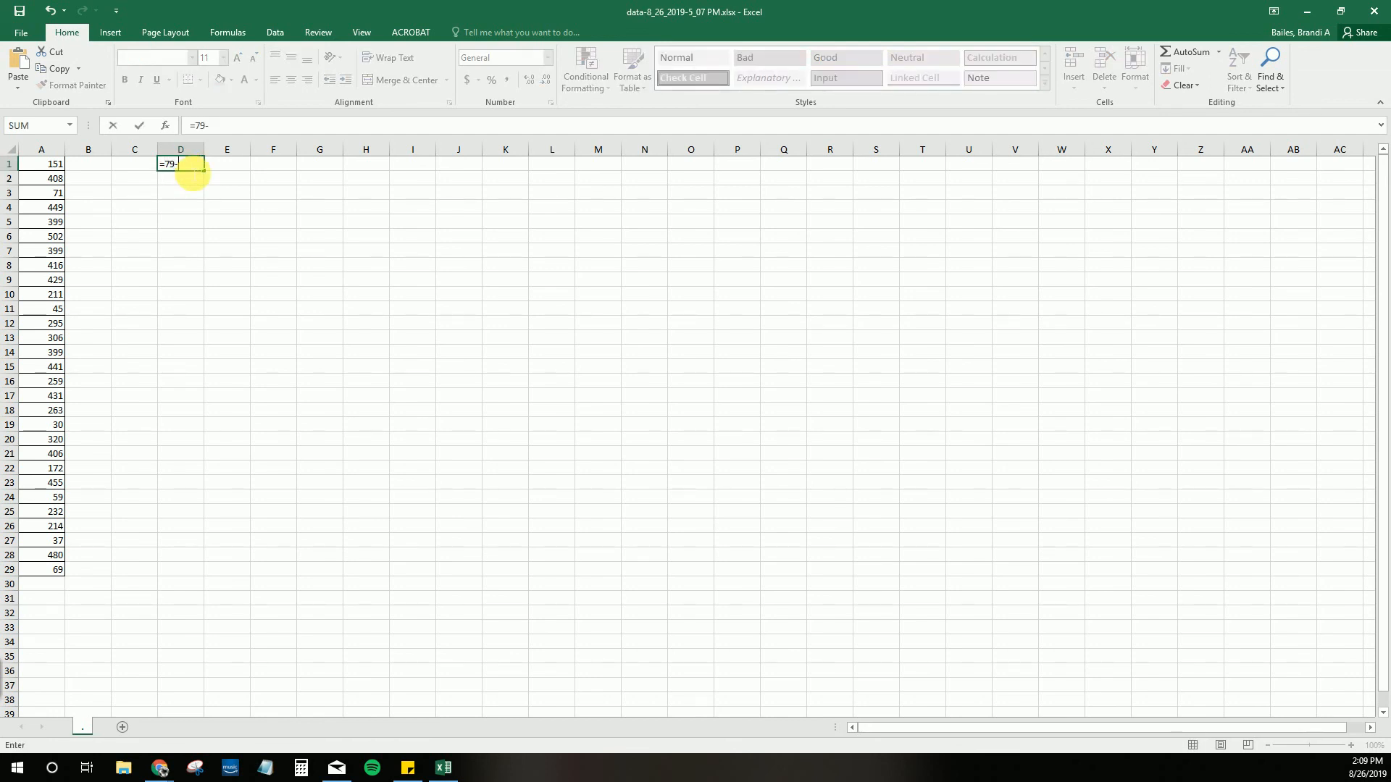
{"action": "key", "text": "Return"}
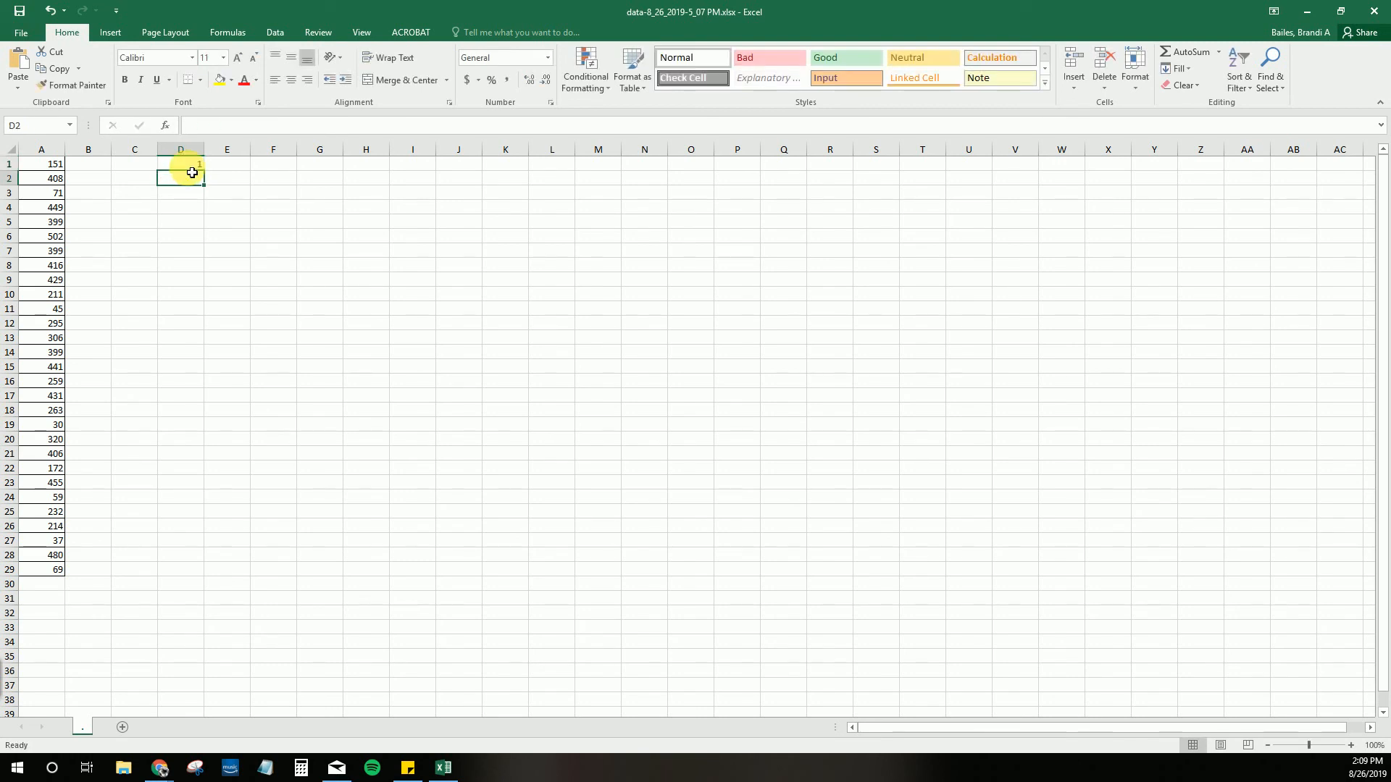
{"action": "key", "text": "Up"}
{"action": "type", "text": "="}
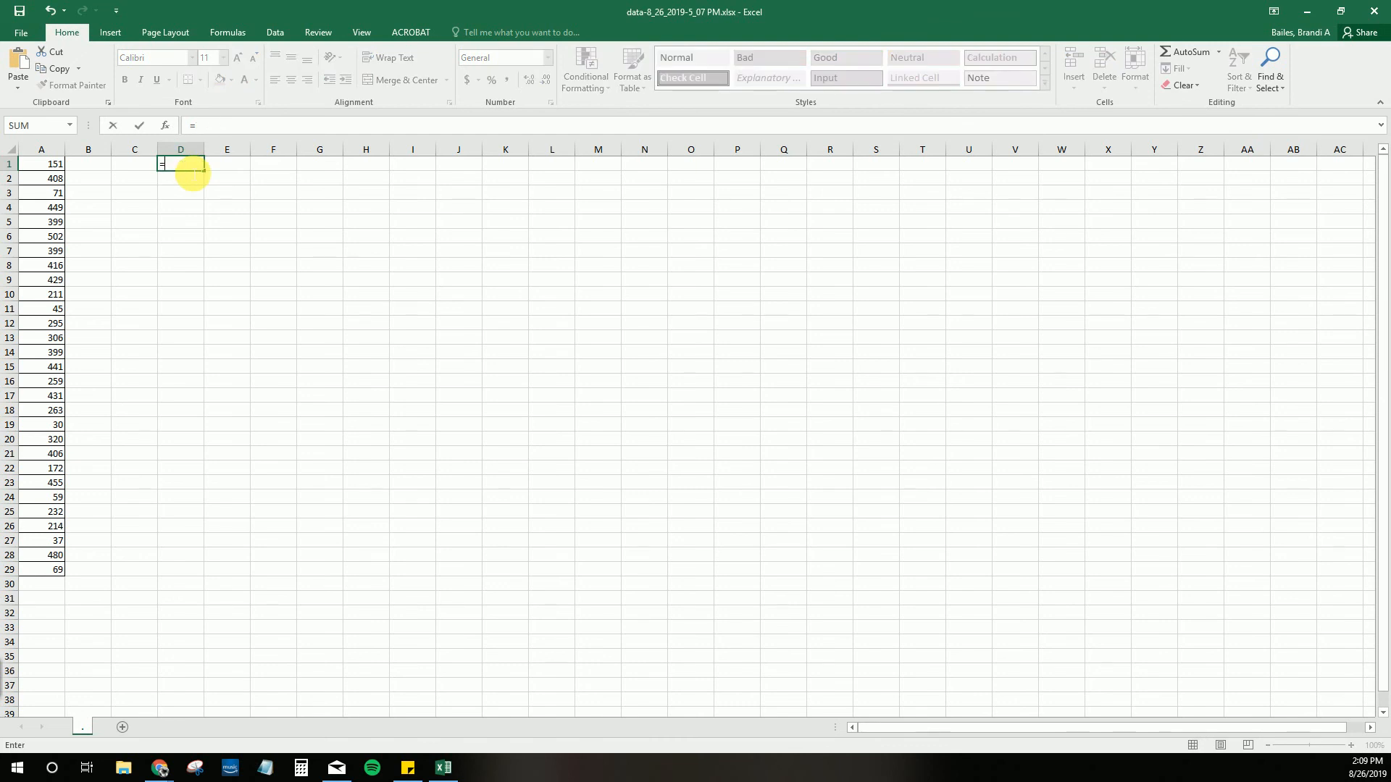
{"action": "key", "text": "BackSpace"}
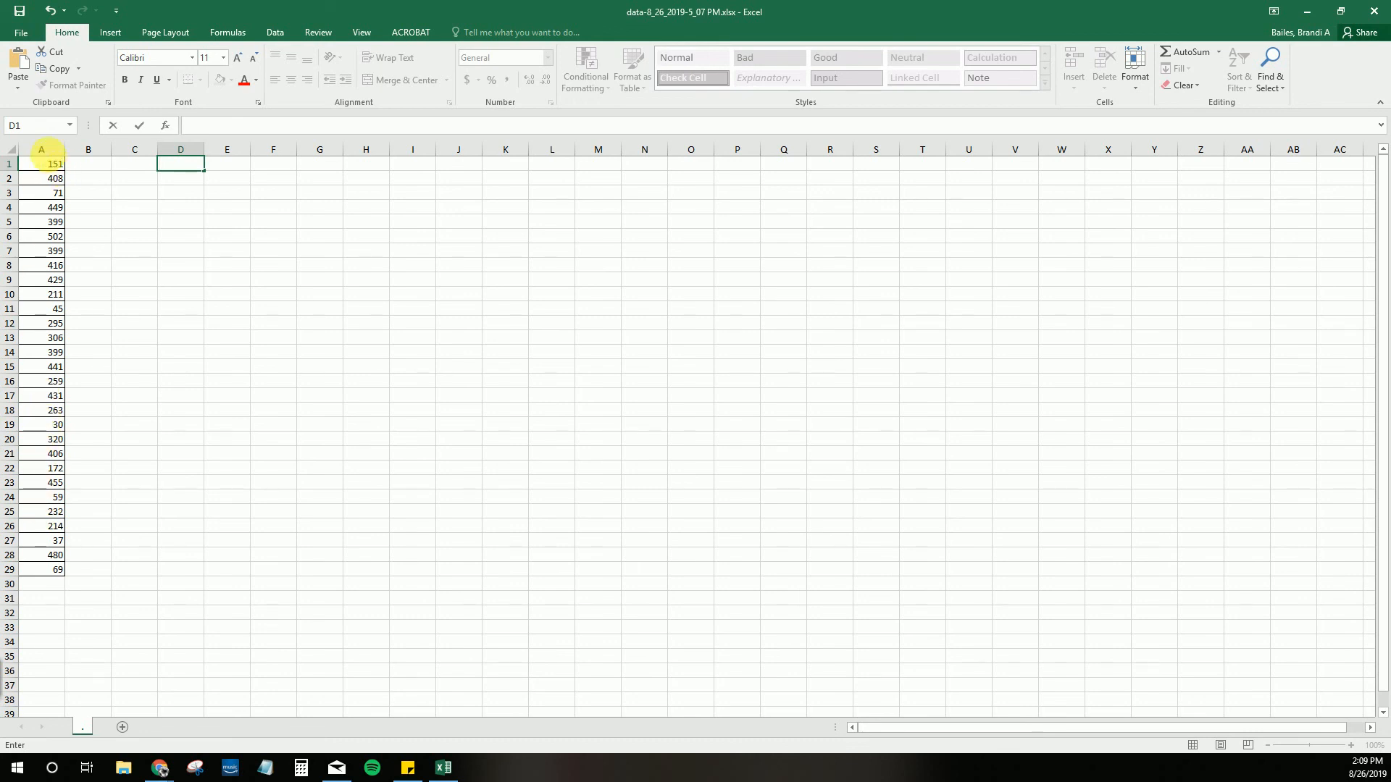
Insert an empty row above the first data value.
{"action": "left_click", "coordinate": [15, 166]}
{"action": "right_click", "coordinate": [14, 165]}
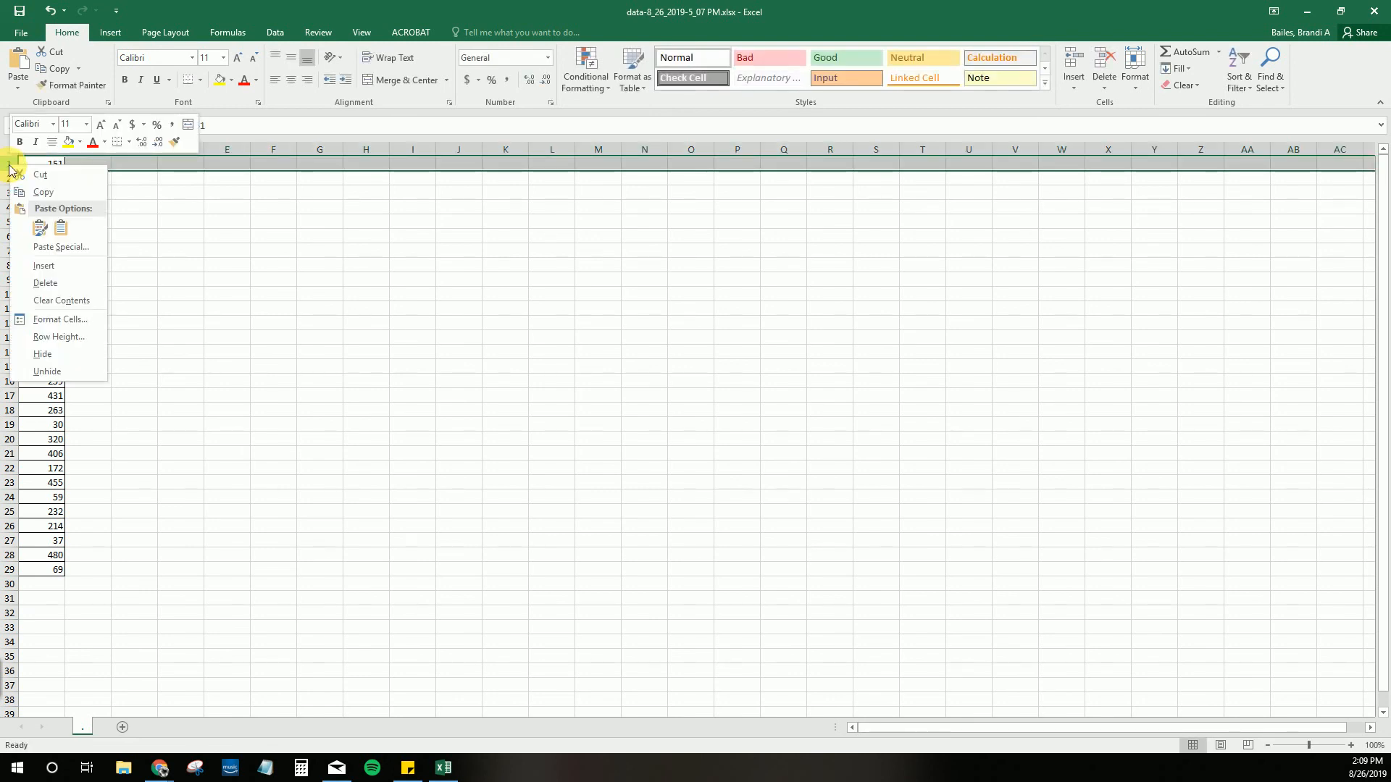
{"action": "left_click", "coordinate": [37, 267]}
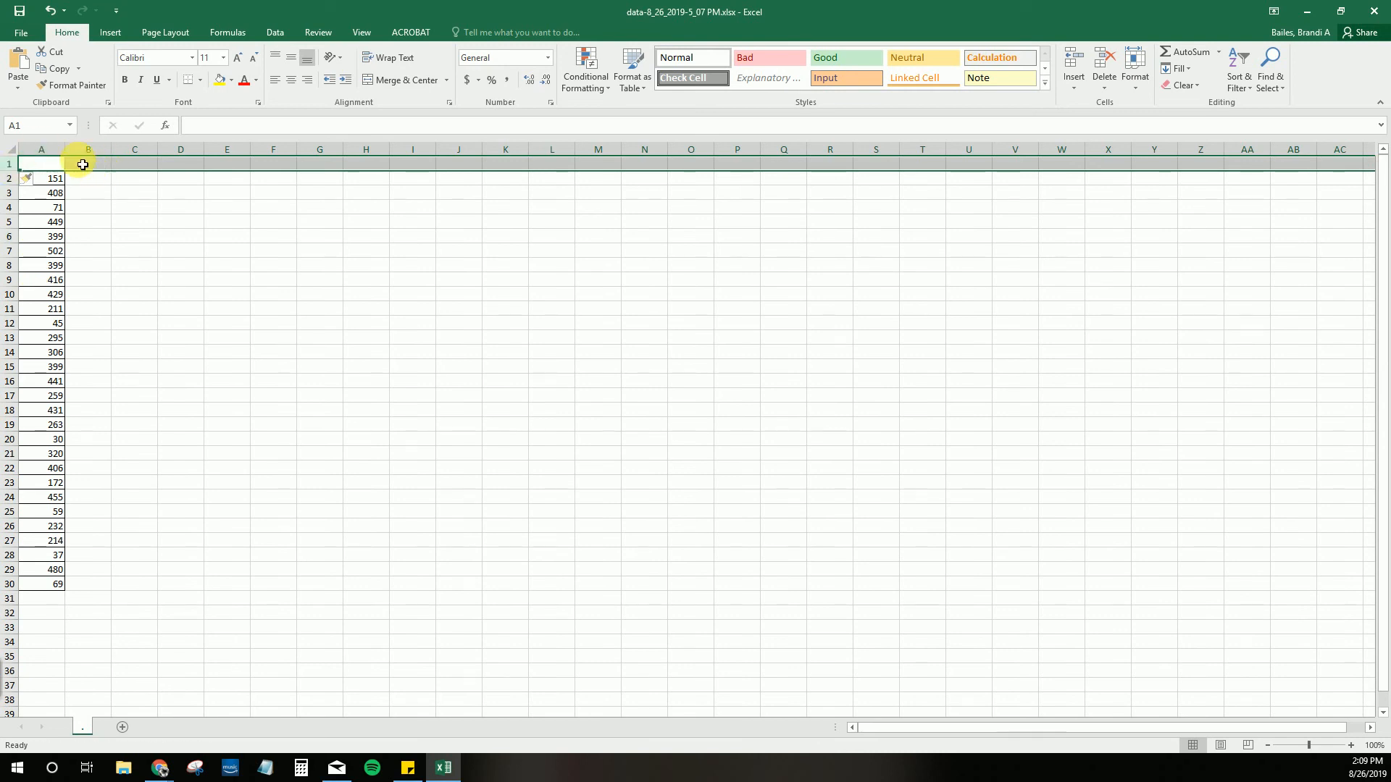
Enter the heading "Problem Data" in cell A1 and fit column A's width to it.
{"action": "left_click", "coordinate": [49, 169]}
{"action": "type", "text": "Problem Data"}
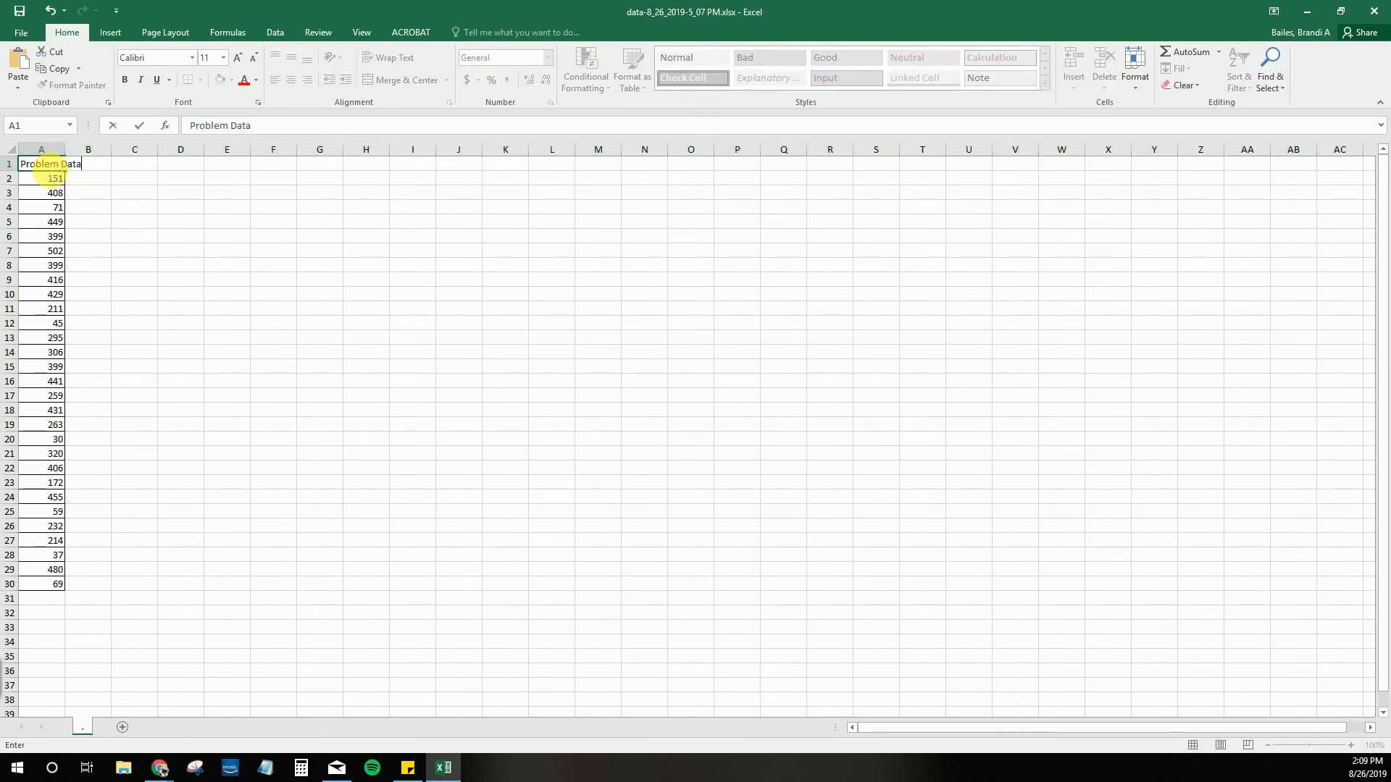
{"action": "key", "text": "Return"}
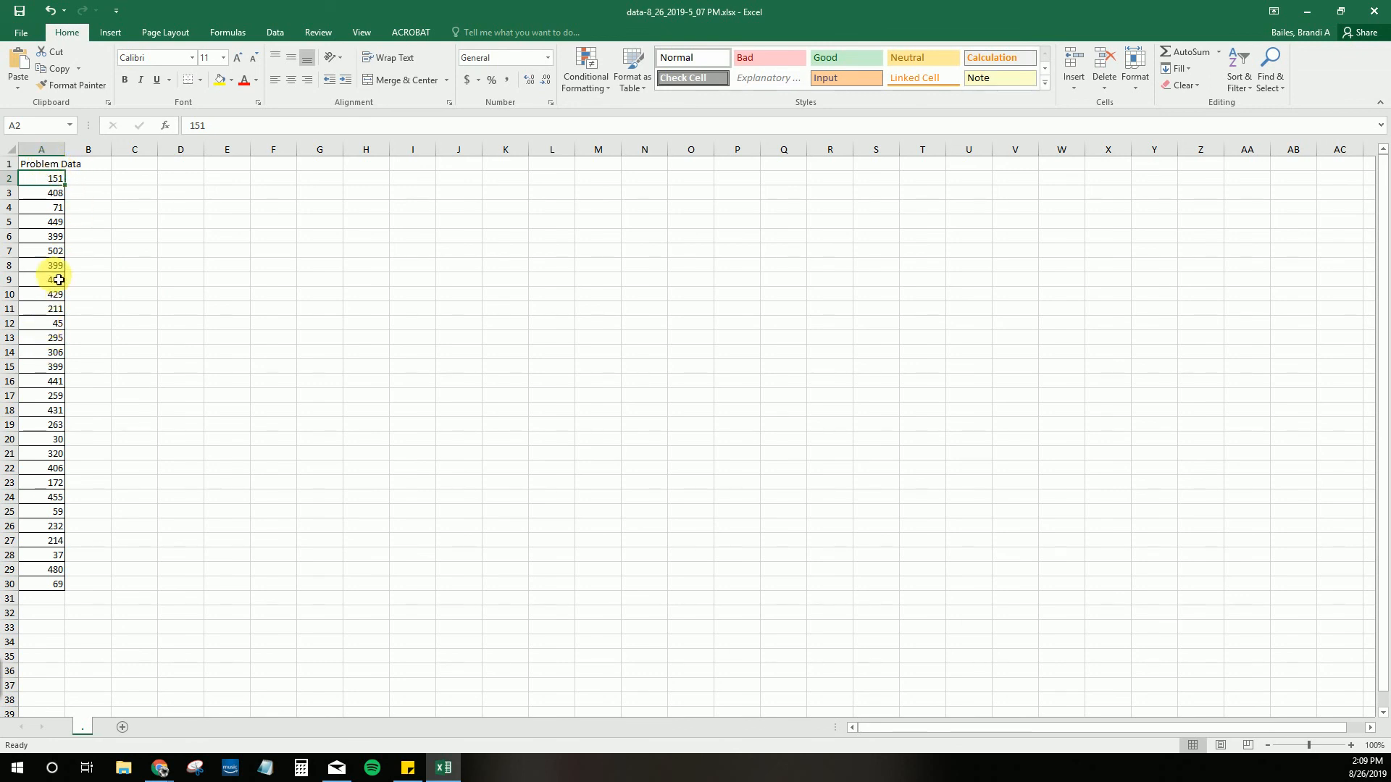
{"action": "double_click", "coordinate": [65, 149]}
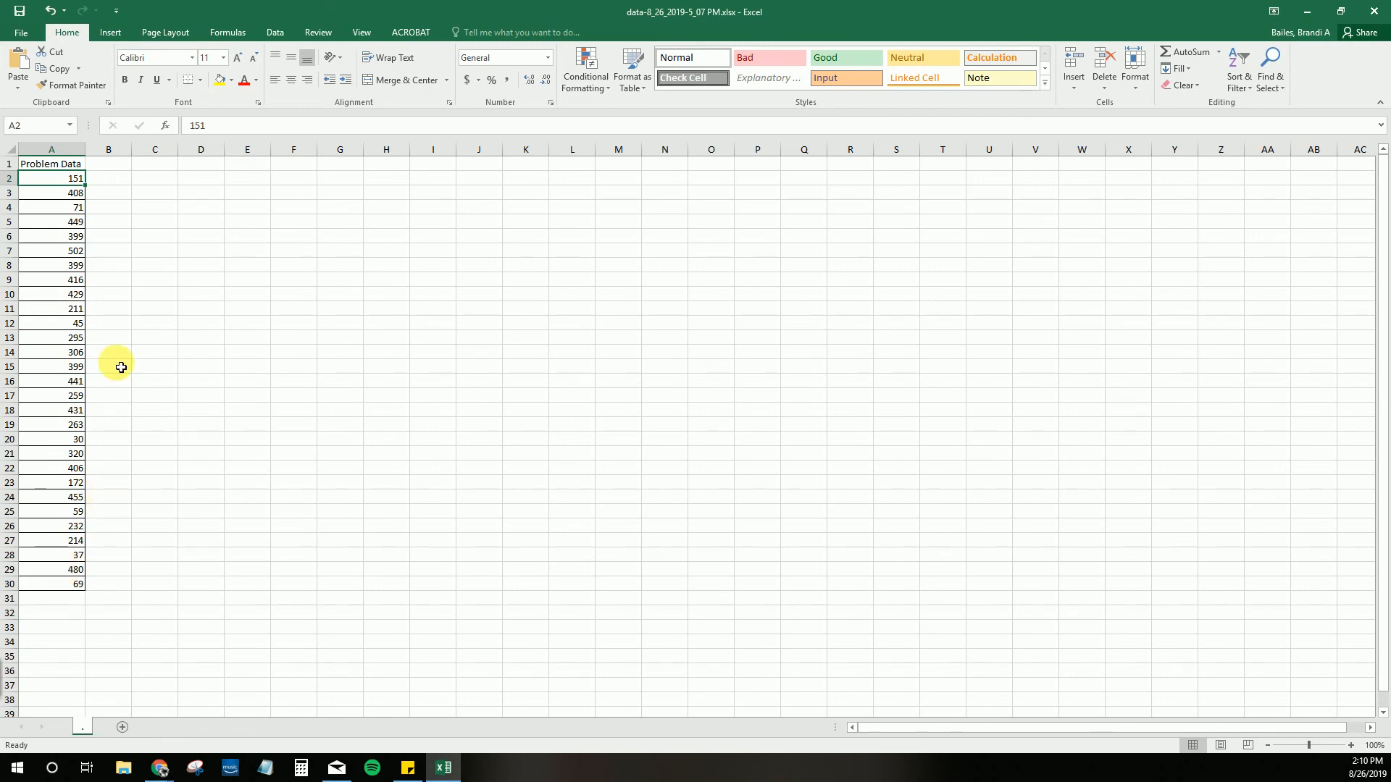
Return to the homework page and view the question's worked example through the class width formula, then close it.
{"action": "left_click_drag", "start_coordinate": [524, 16], "coordinate": [537, 588]}
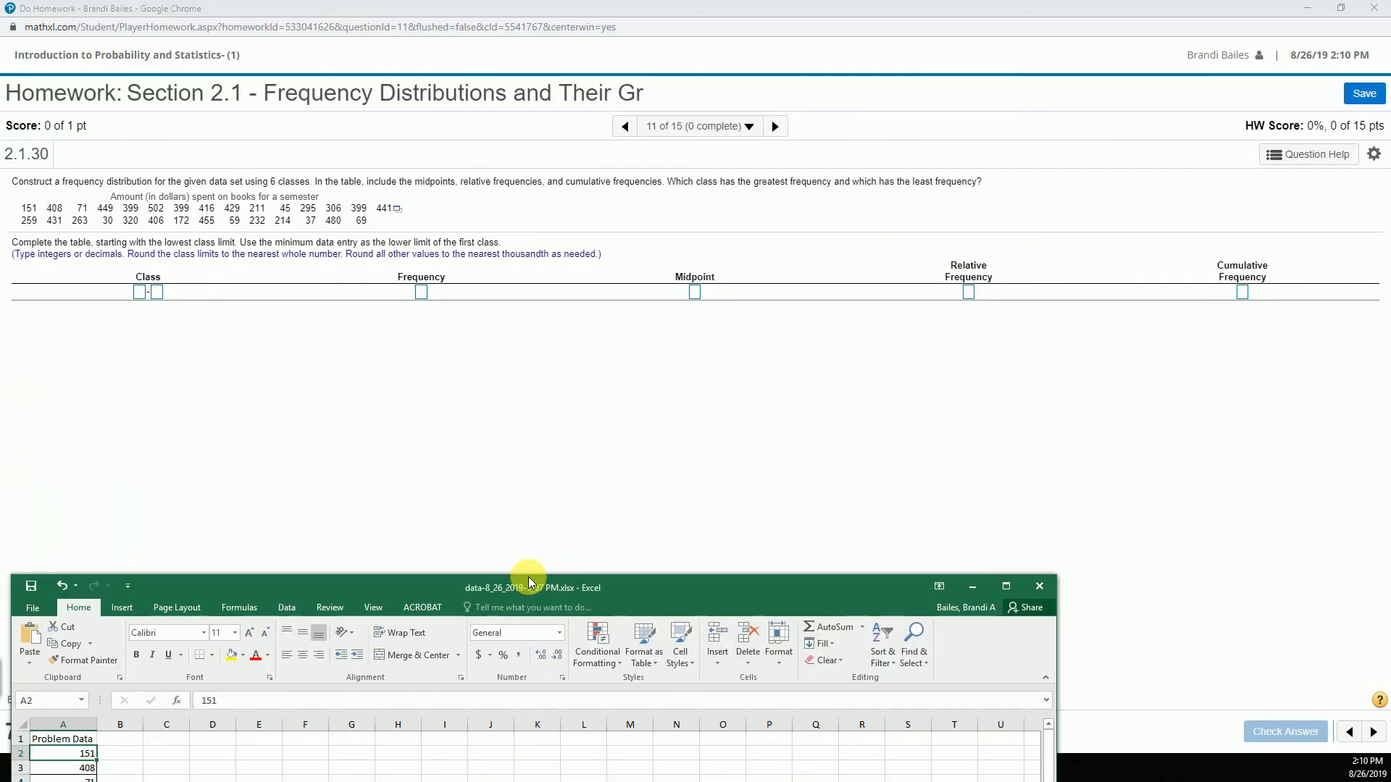
{"action": "left_click", "coordinate": [1337, 153]}
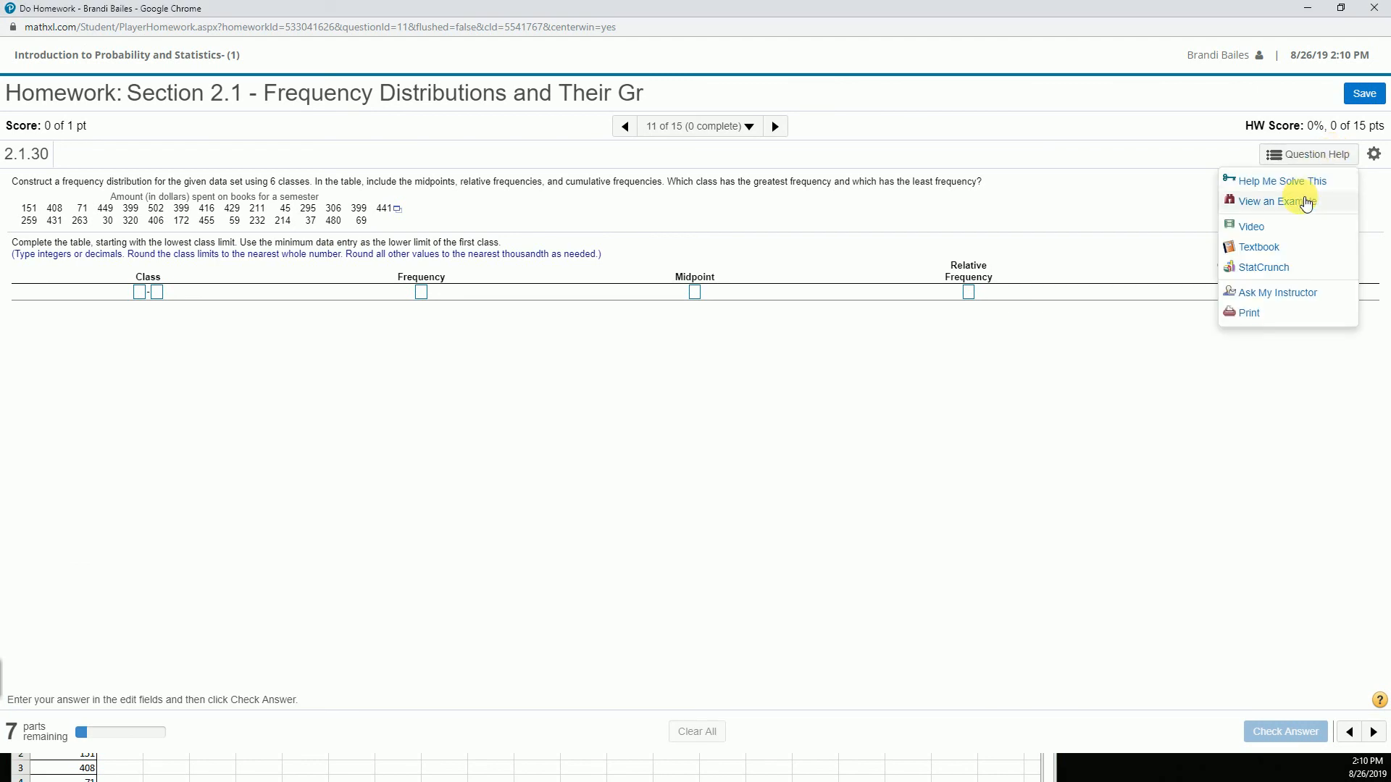
{"action": "left_click", "coordinate": [1306, 202]}
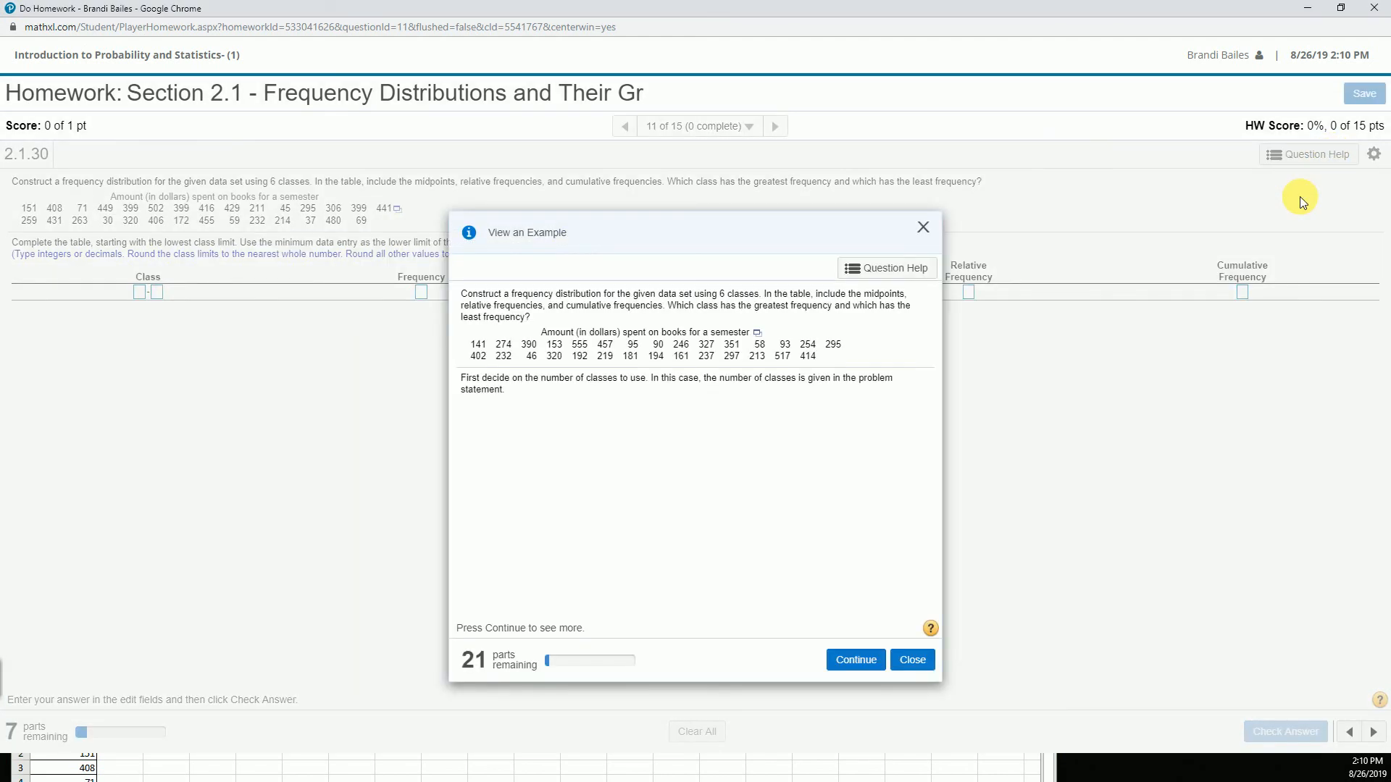
{"action": "left_click", "coordinate": [863, 660]}
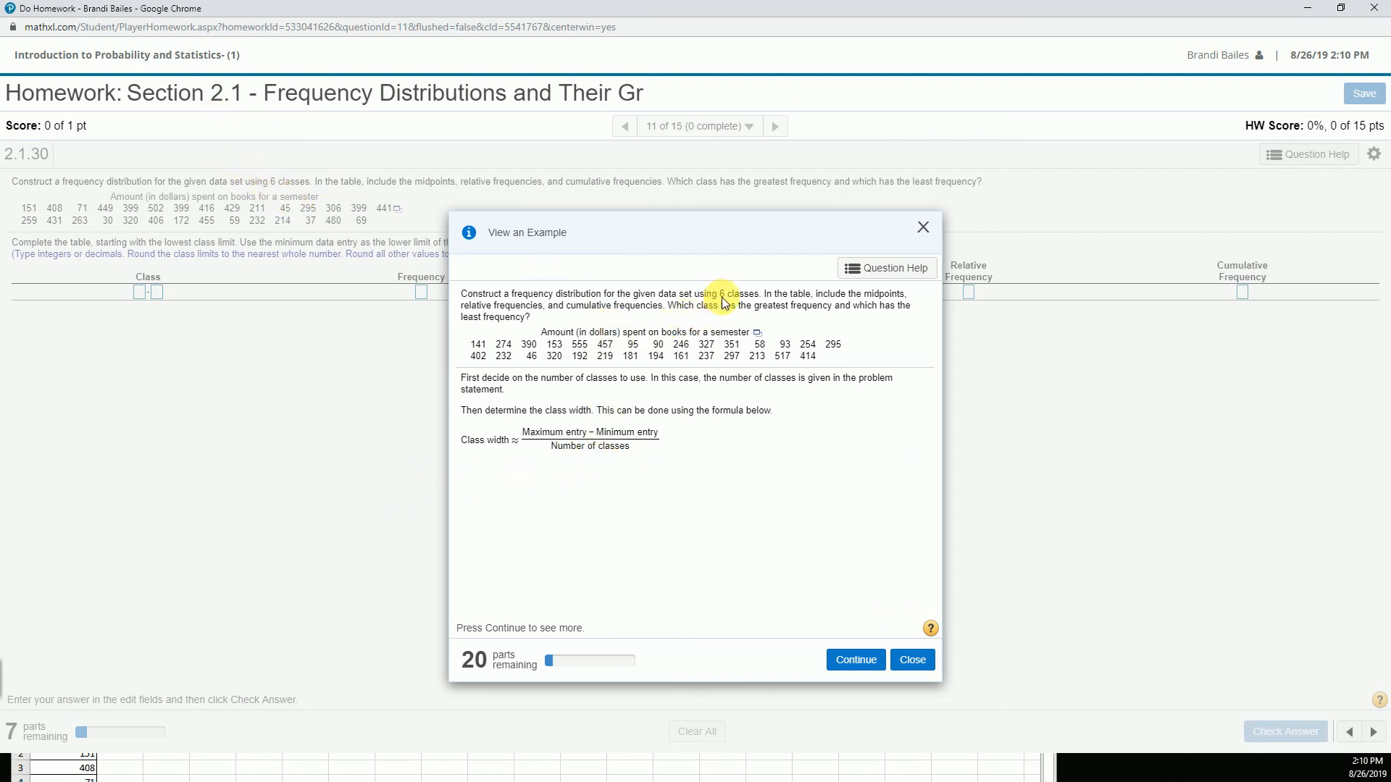
{"action": "left_click", "coordinate": [919, 661]}
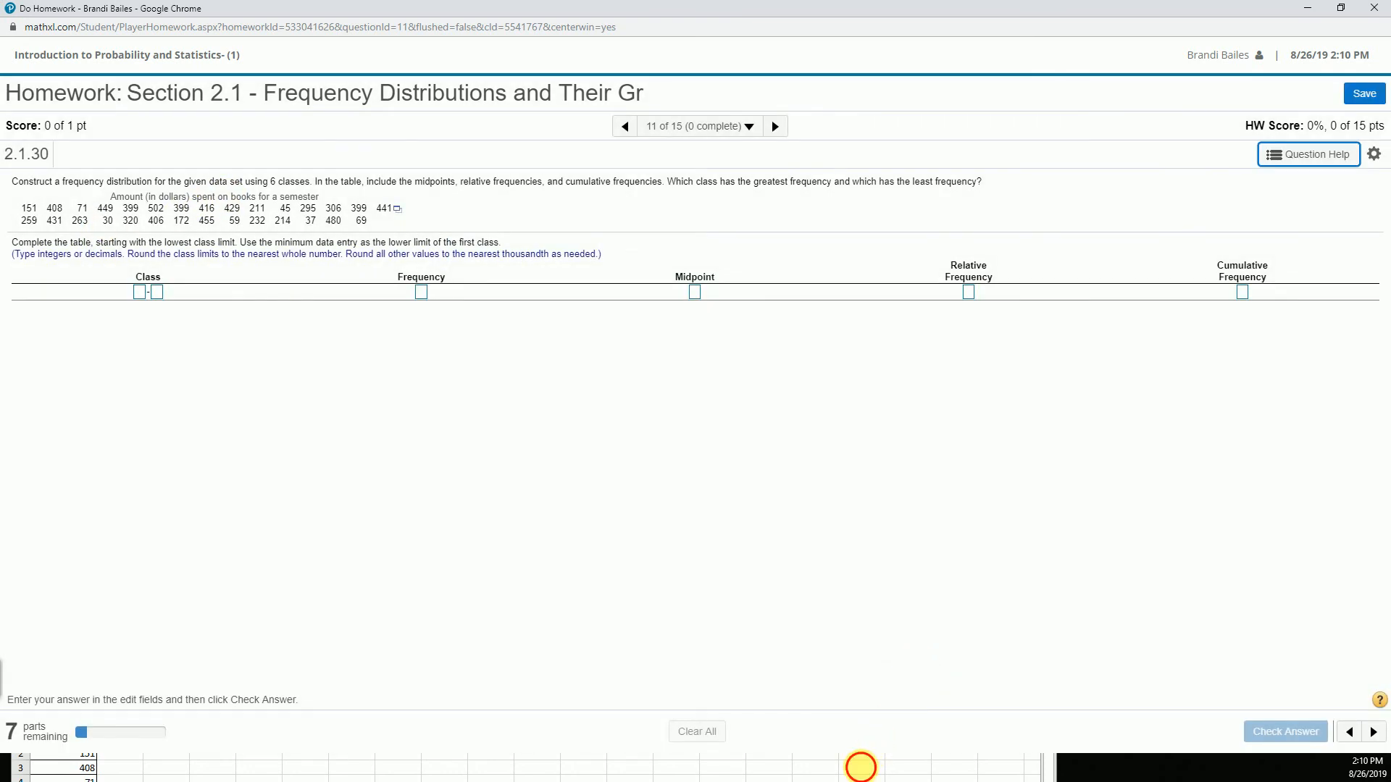
Switch to the Excel workbook and sort the problem data in A2:A30 from smallest to largest.
{"action": "left_click", "coordinate": [861, 768]}
{"action": "double_click", "coordinate": [774, 595]}
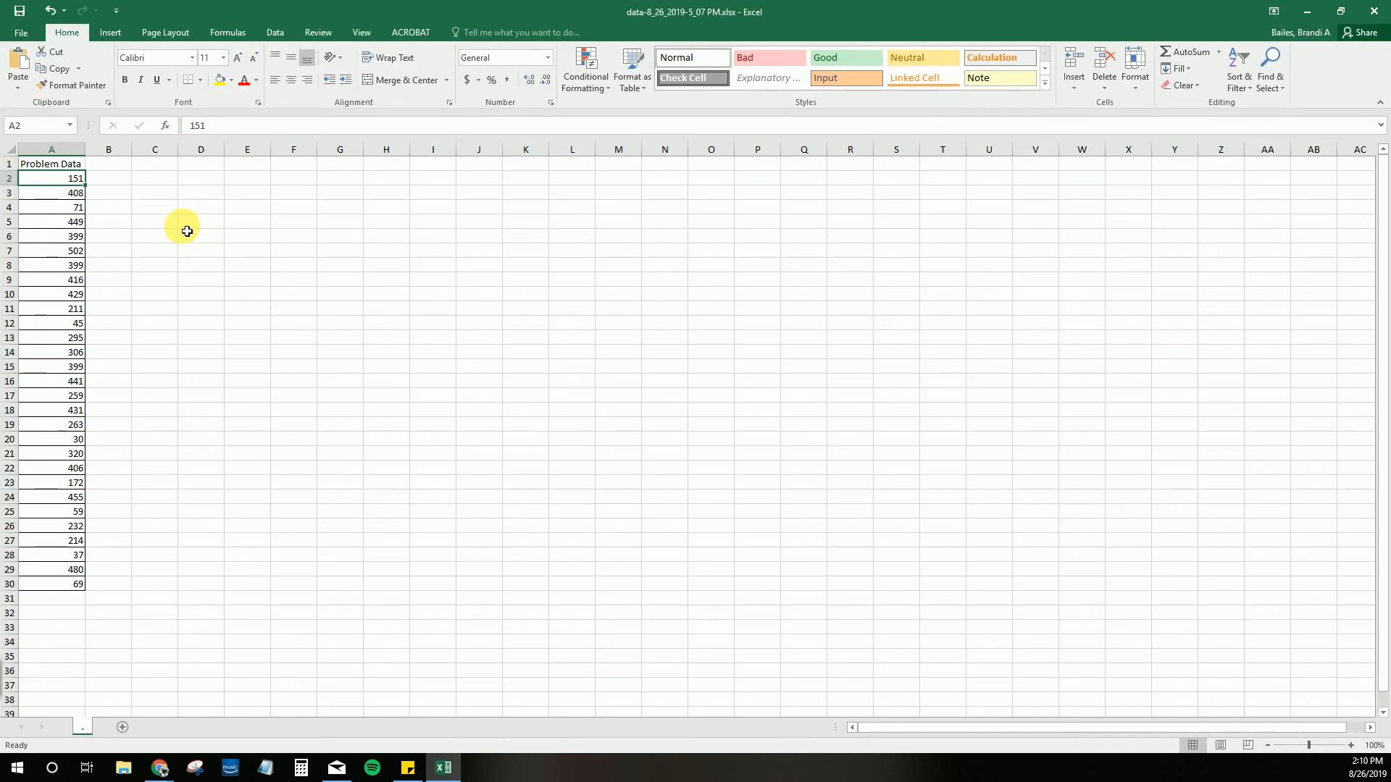
{"action": "left_click_drag", "start_coordinate": [78, 180], "coordinate": [78, 584]}
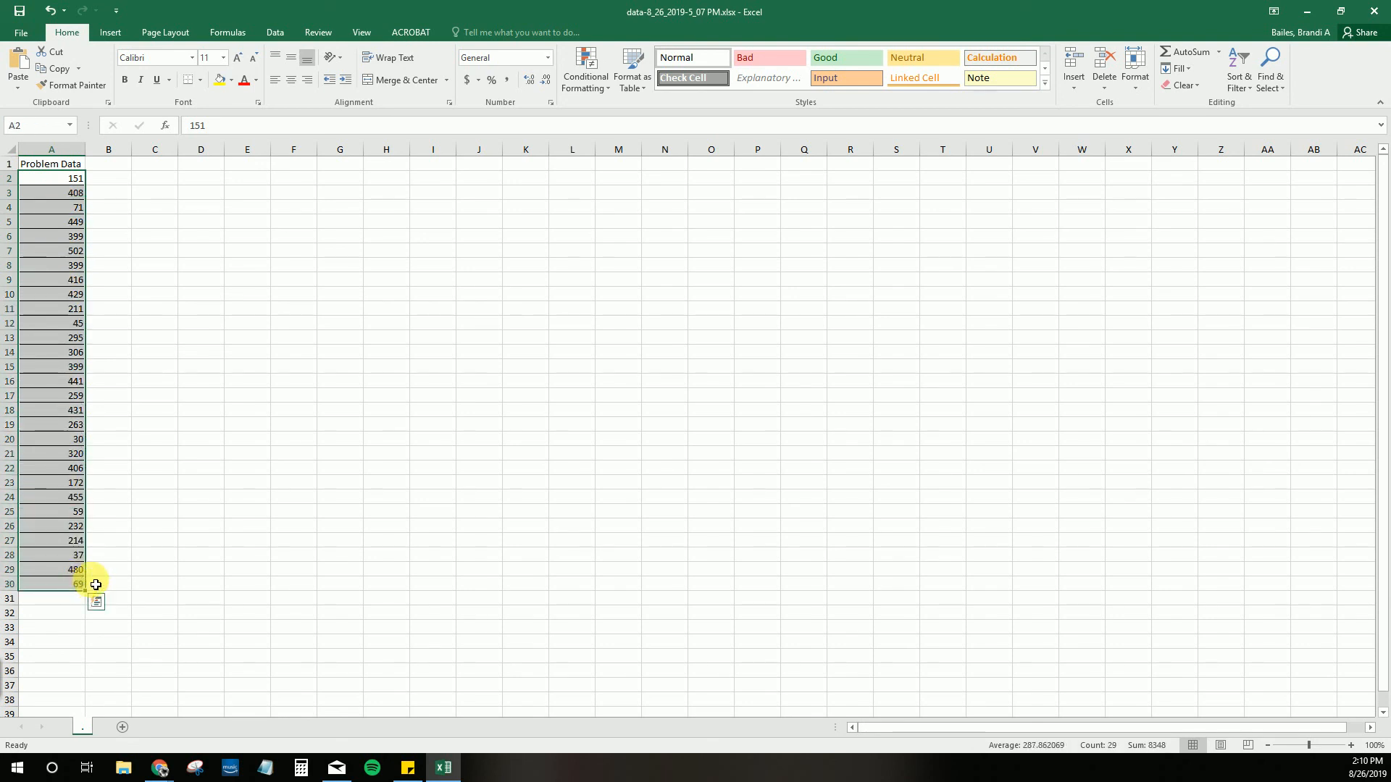
{"action": "left_click", "coordinate": [1238, 79]}
{"action": "left_click", "coordinate": [1253, 103]}
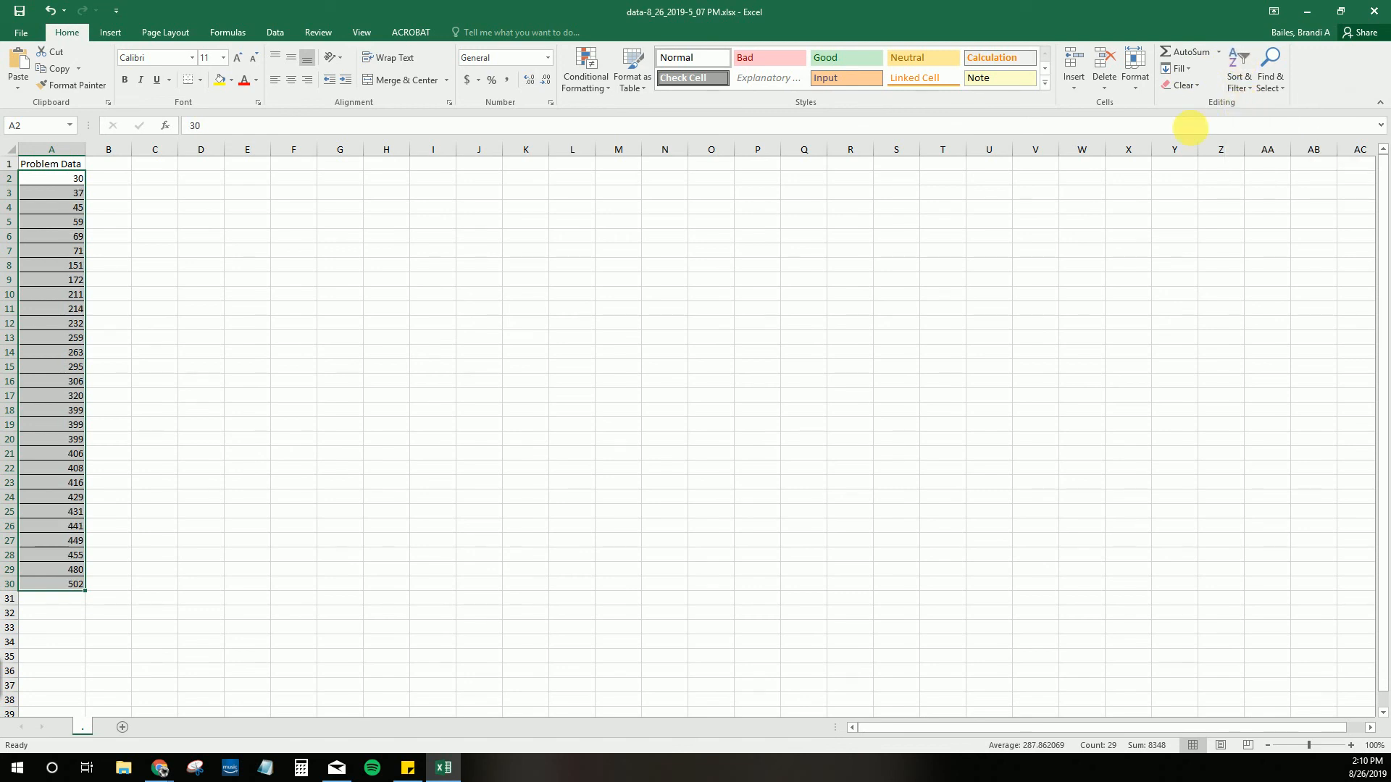
{"action": "left_click", "coordinate": [527, 324]}
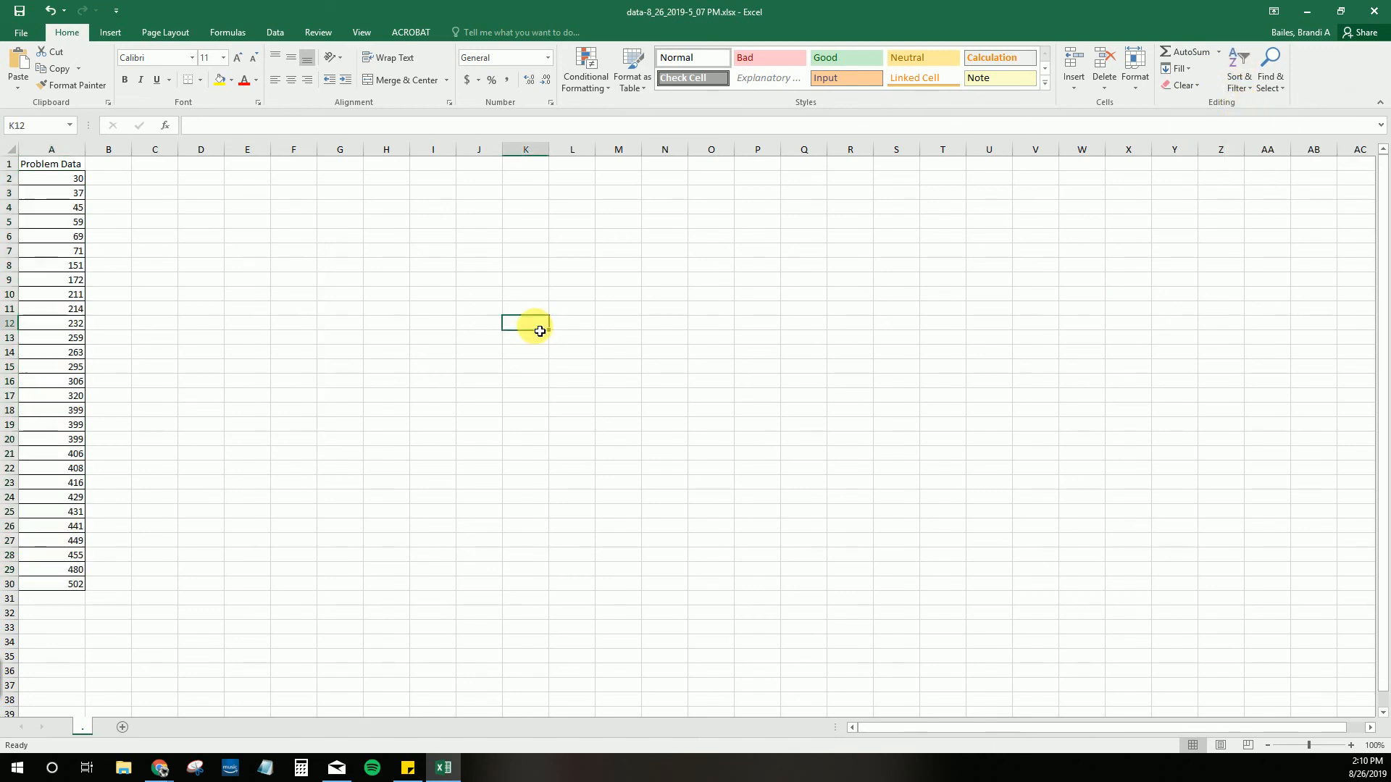
Calculate the largest data value in cell C2 with the MAX function over A2:A30.
{"action": "left_click", "coordinate": [31, 181]}
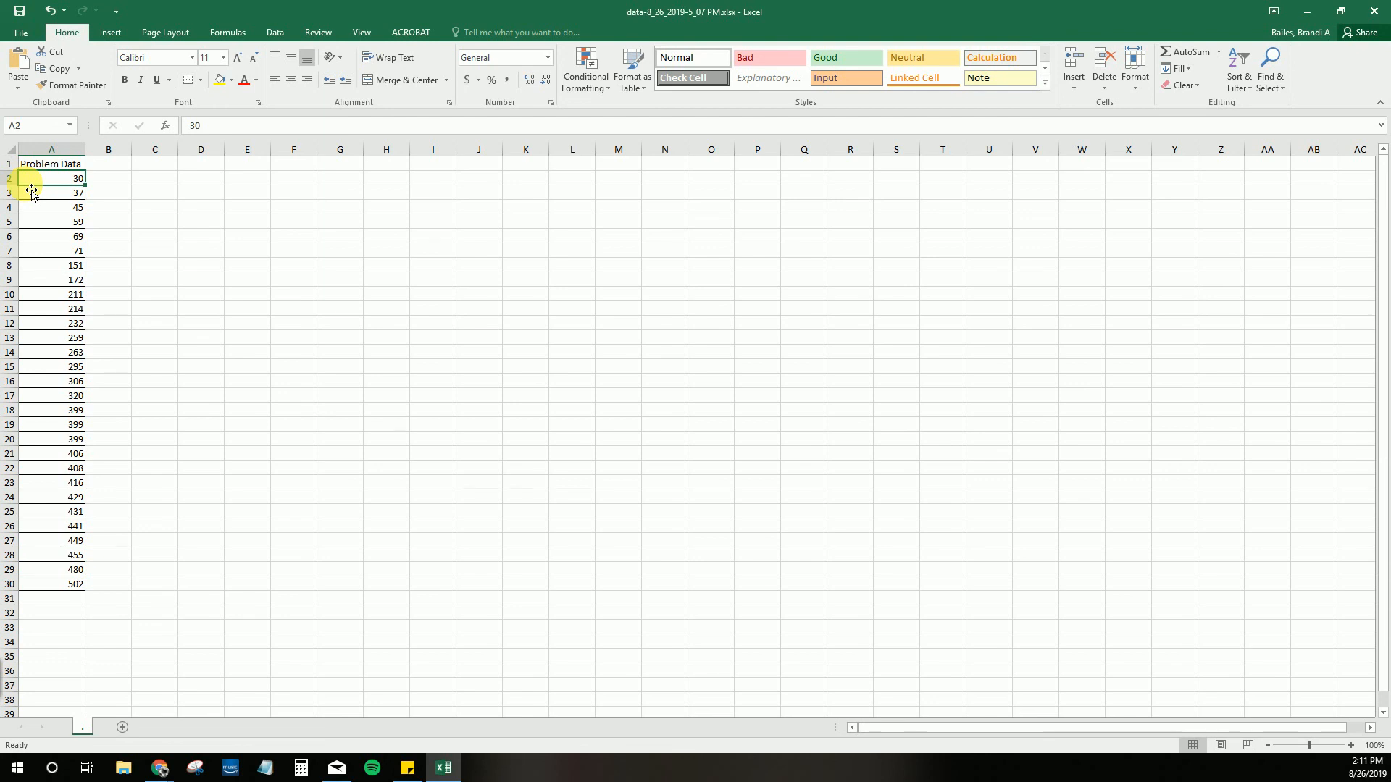
{"action": "left_click", "coordinate": [60, 587]}
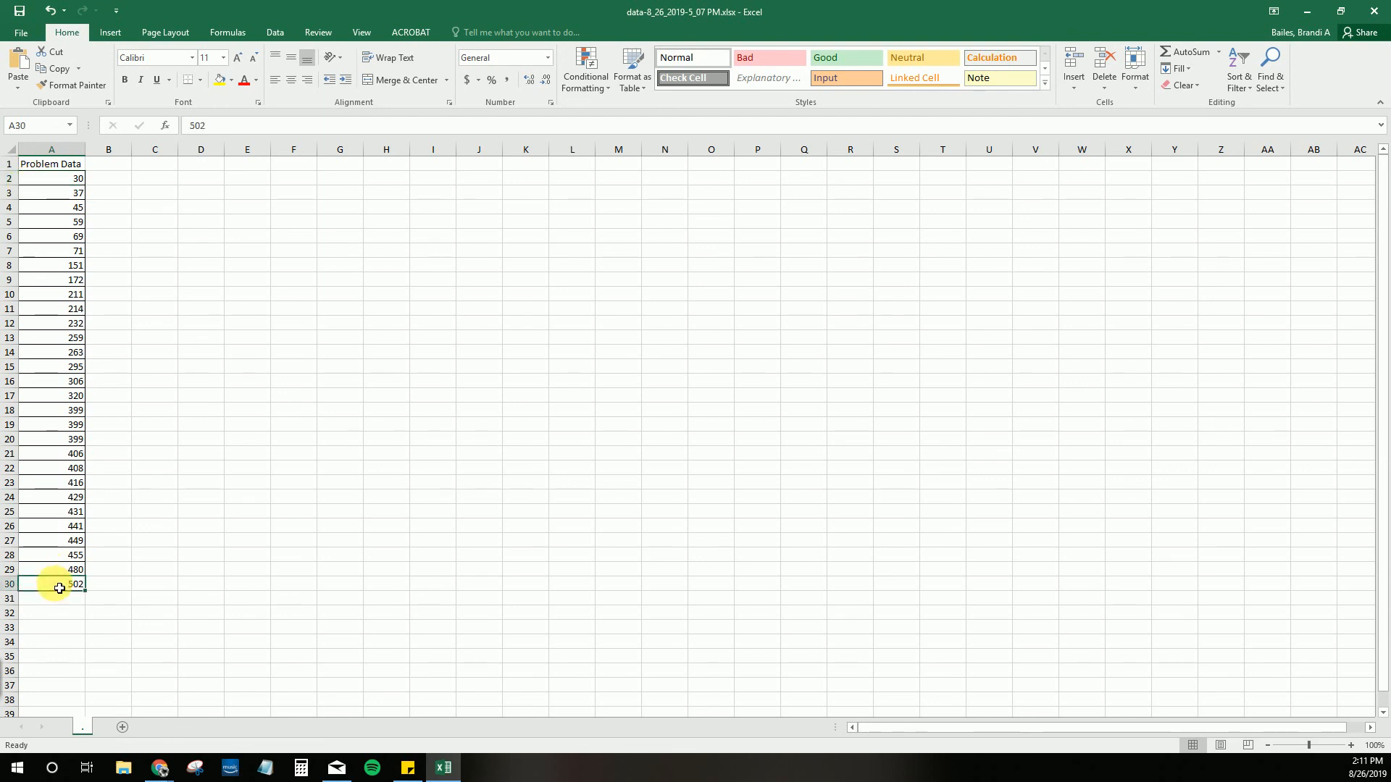
{"action": "left_click", "coordinate": [155, 185]}
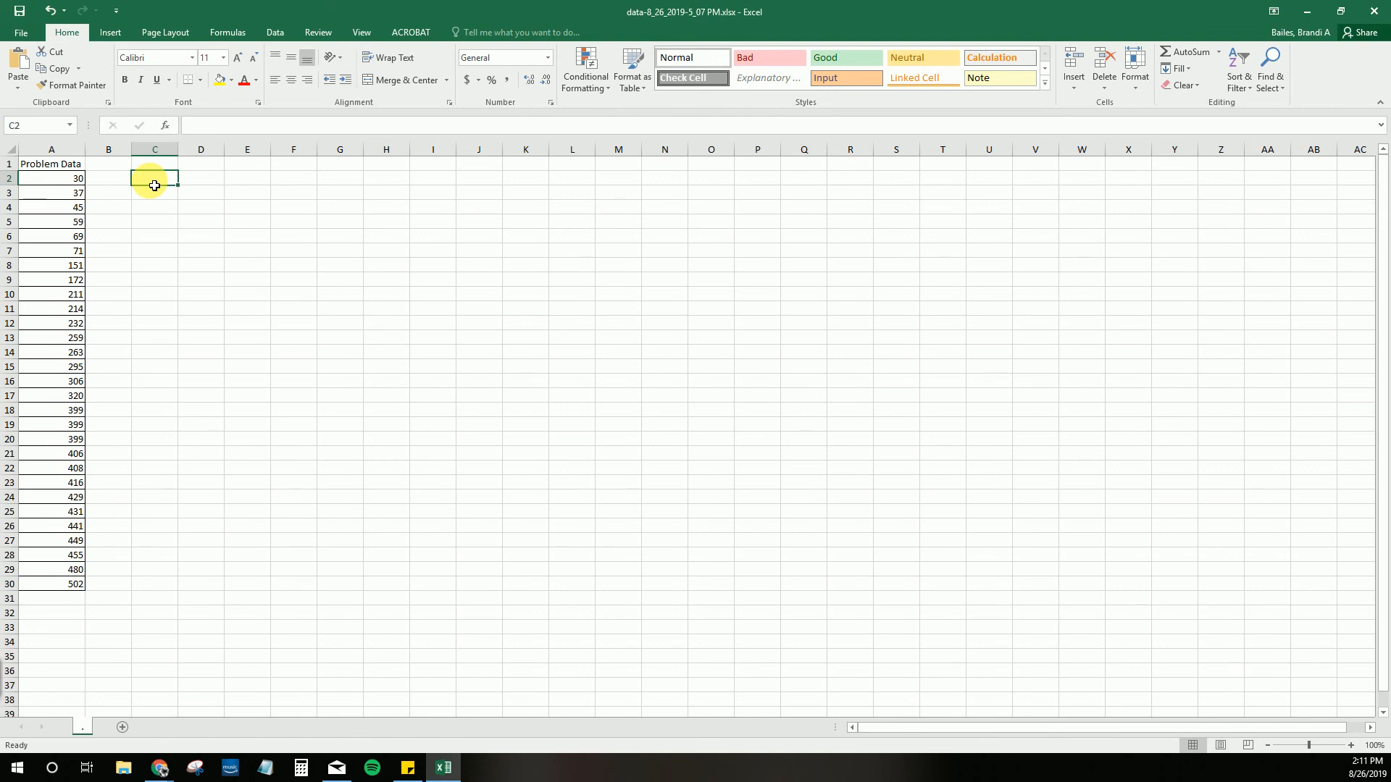
{"action": "type", "text": "=max"}
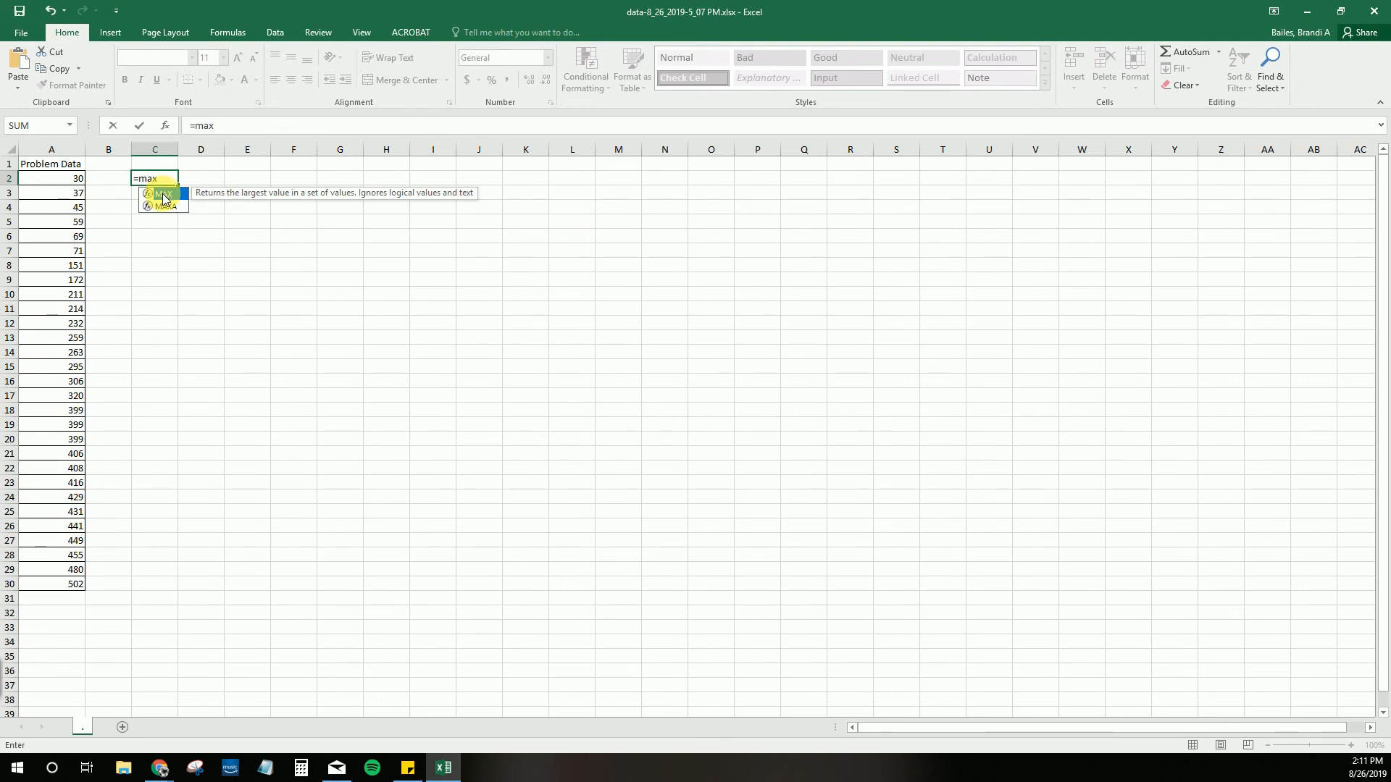
{"action": "double_click", "coordinate": [164, 194]}
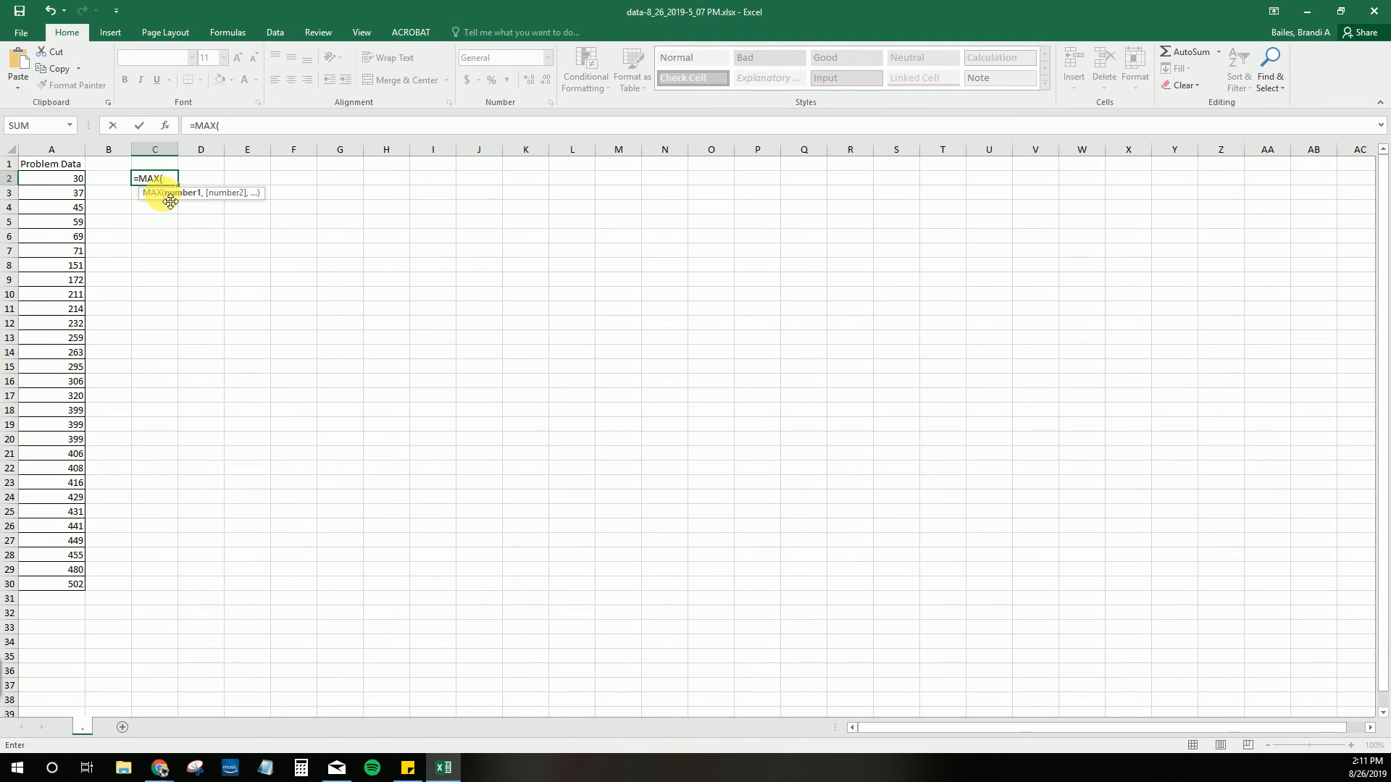
{"action": "left_click_drag", "start_coordinate": [76, 178], "coordinate": [83, 587]}
{"action": "key", "text": "Return"}
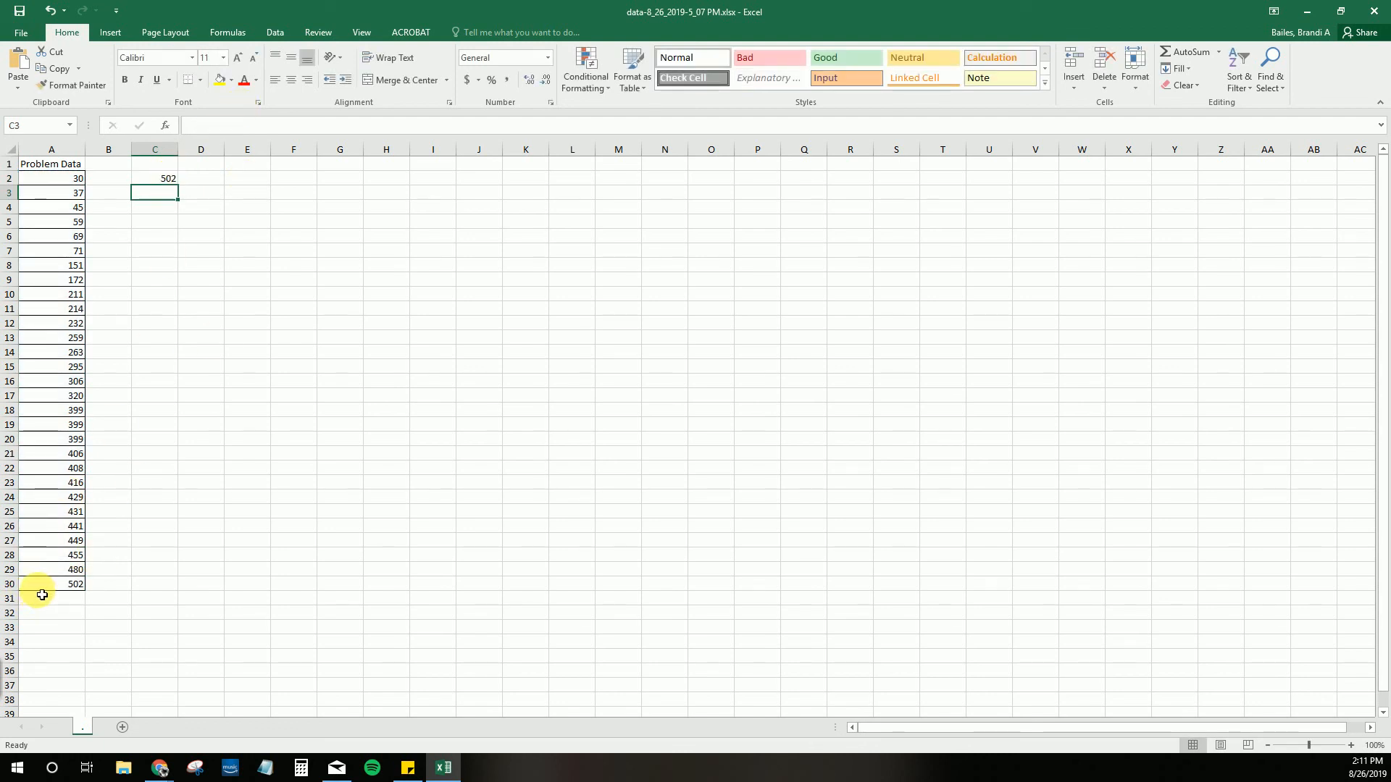
Start a MIN formula in cell C3 that covers the data range A2:A30.
{"action": "type", "text": "="}
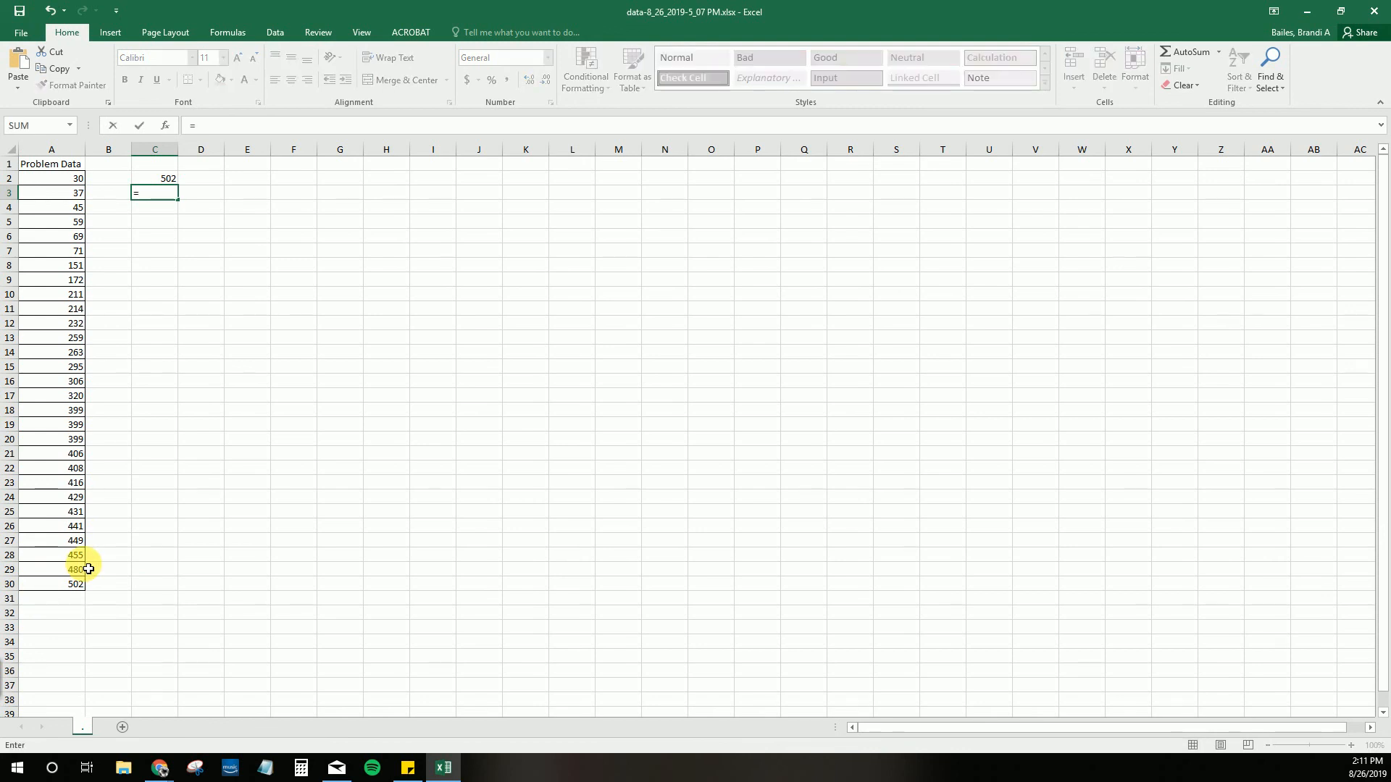
{"action": "type", "text": "min"}
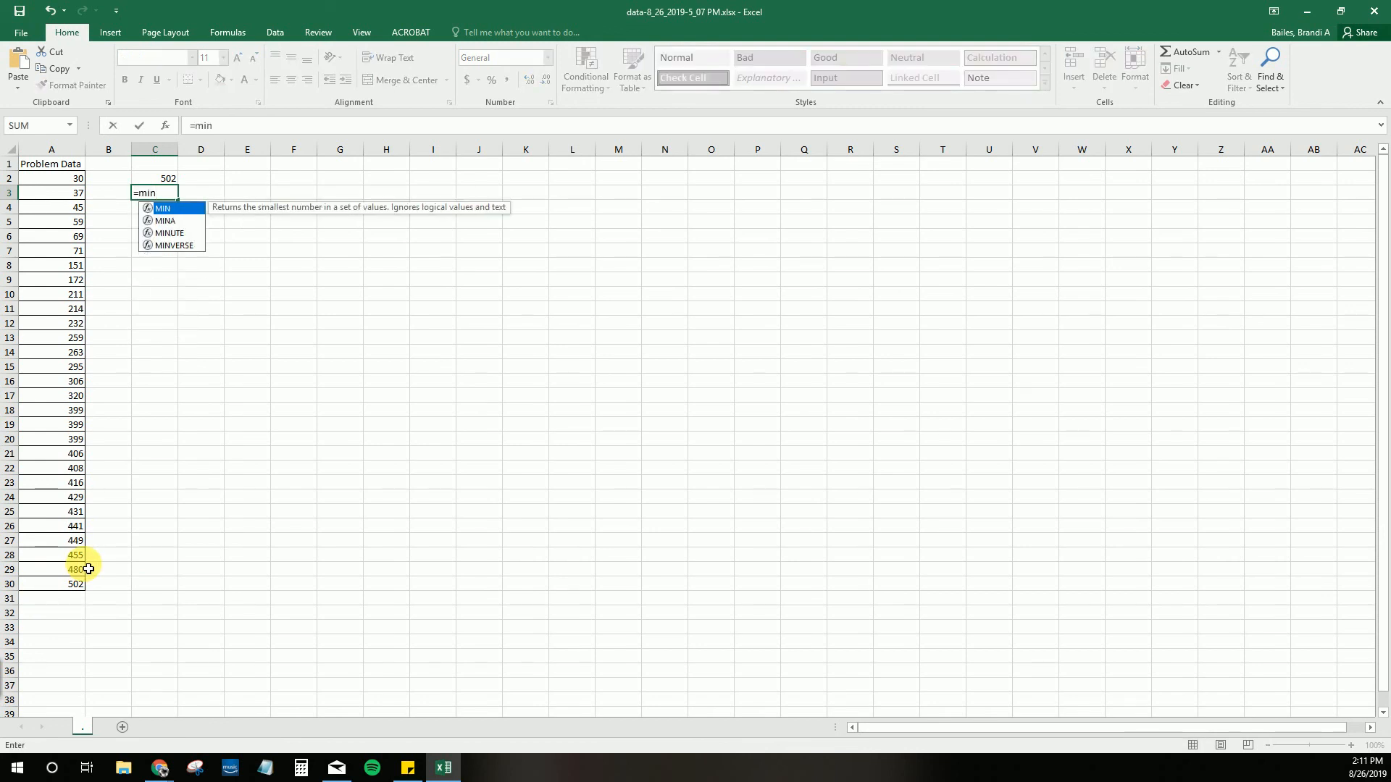
{"action": "type", "text": "("}
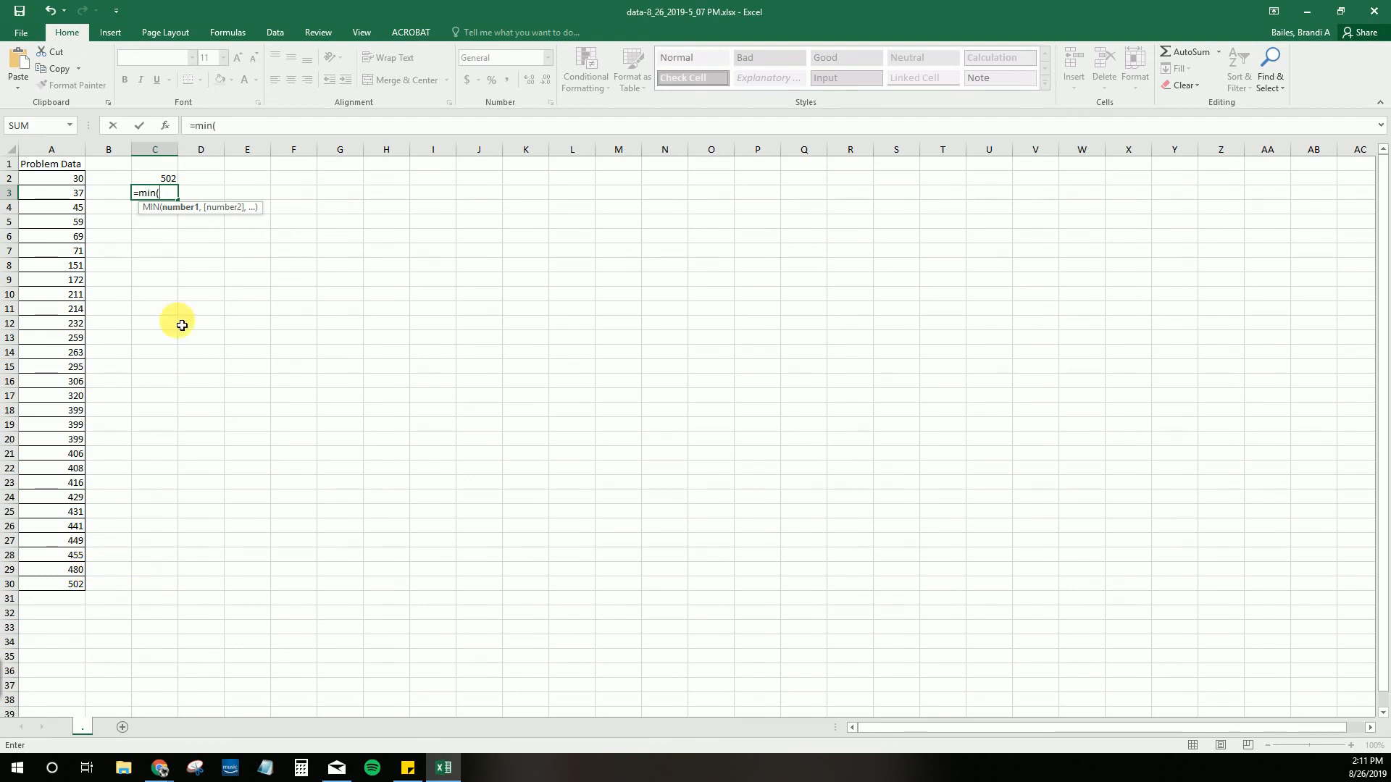
{"action": "left_click_drag", "start_coordinate": [70, 183], "coordinate": [89, 414]}
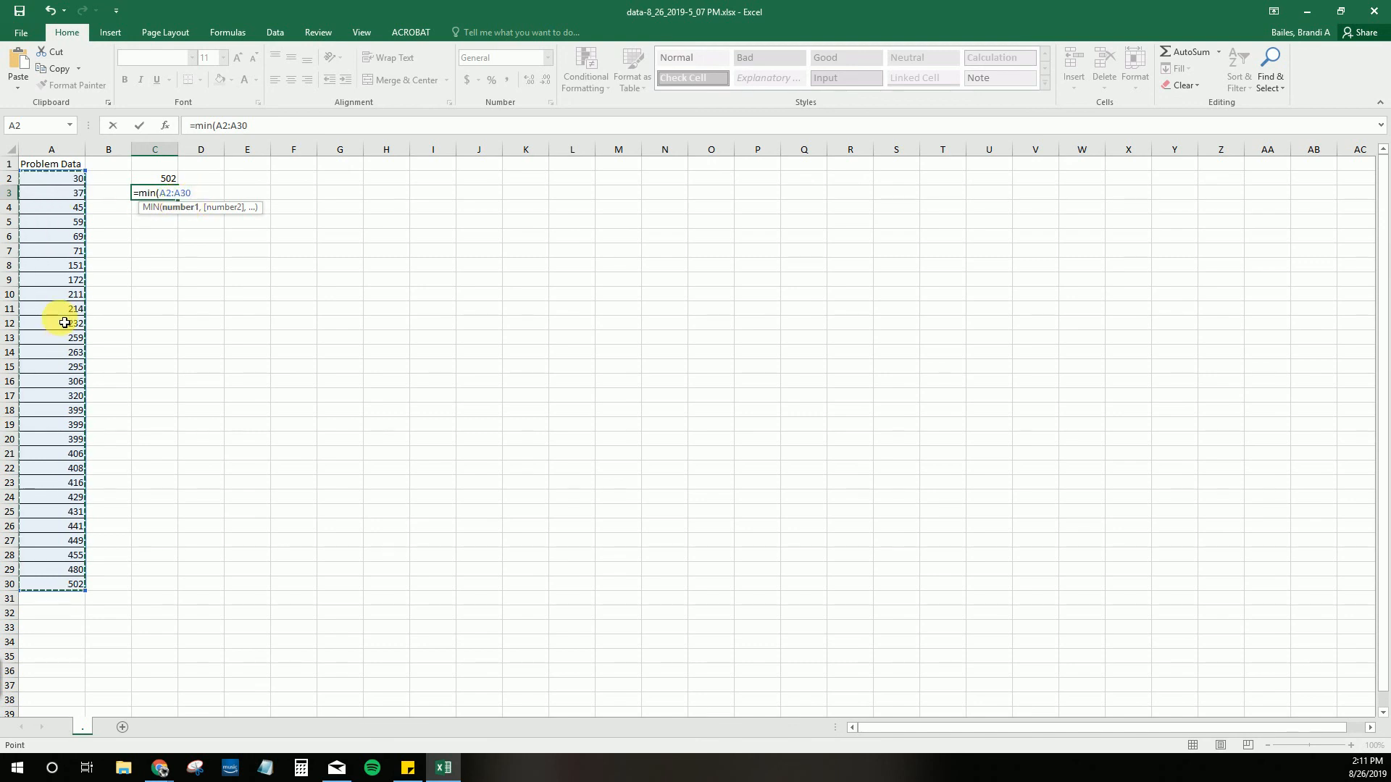
{"action": "type", "text": "+"}
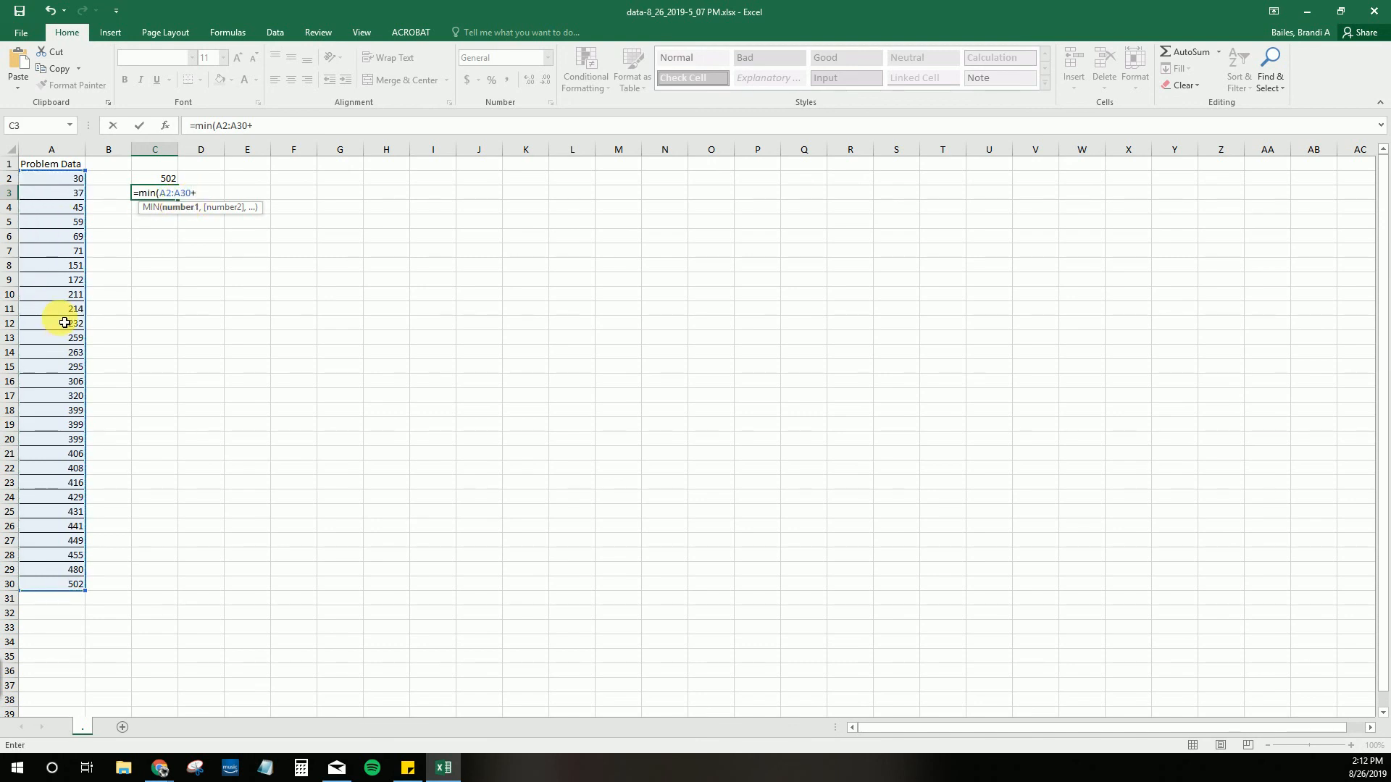
{"action": "left_click_drag", "start_coordinate": [341, 221], "coordinate": [361, 359]}
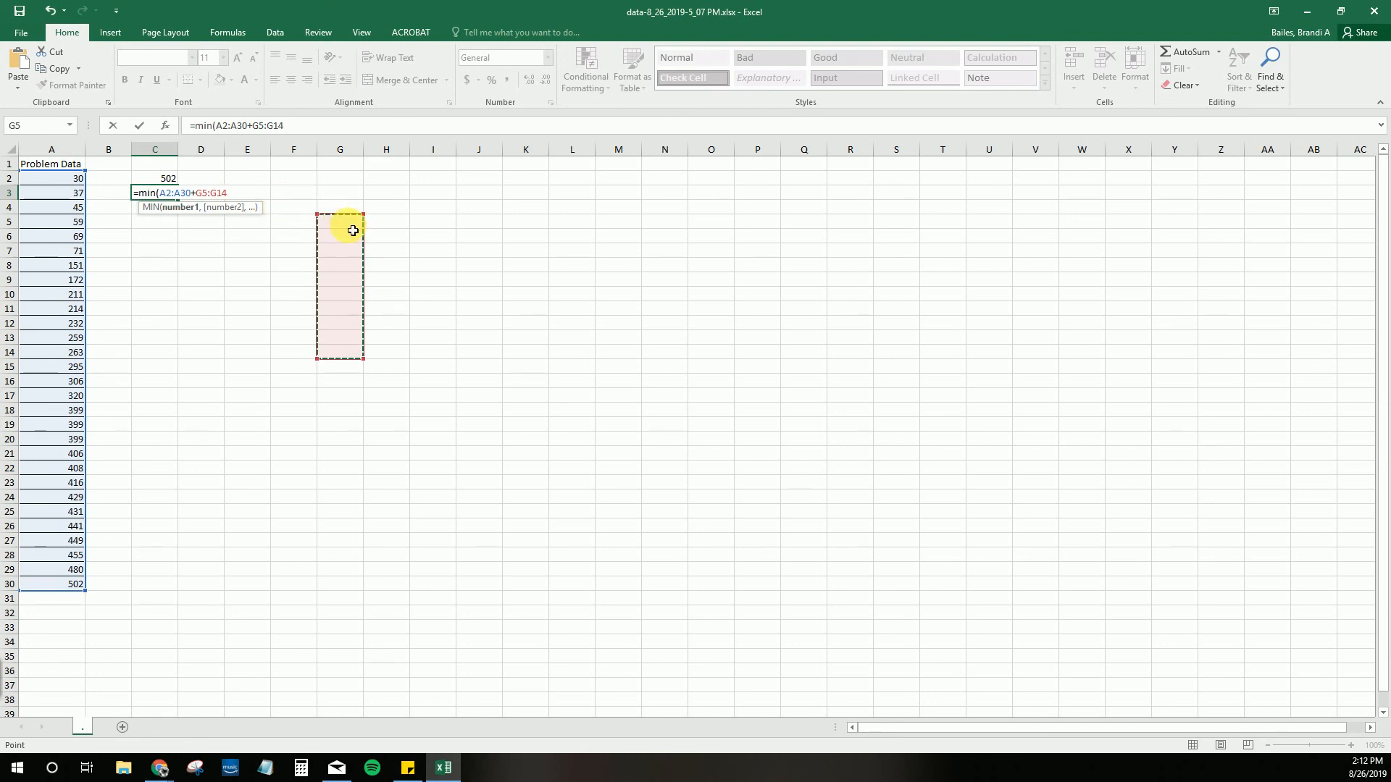
{"action": "key", "text": "BackSpace"}
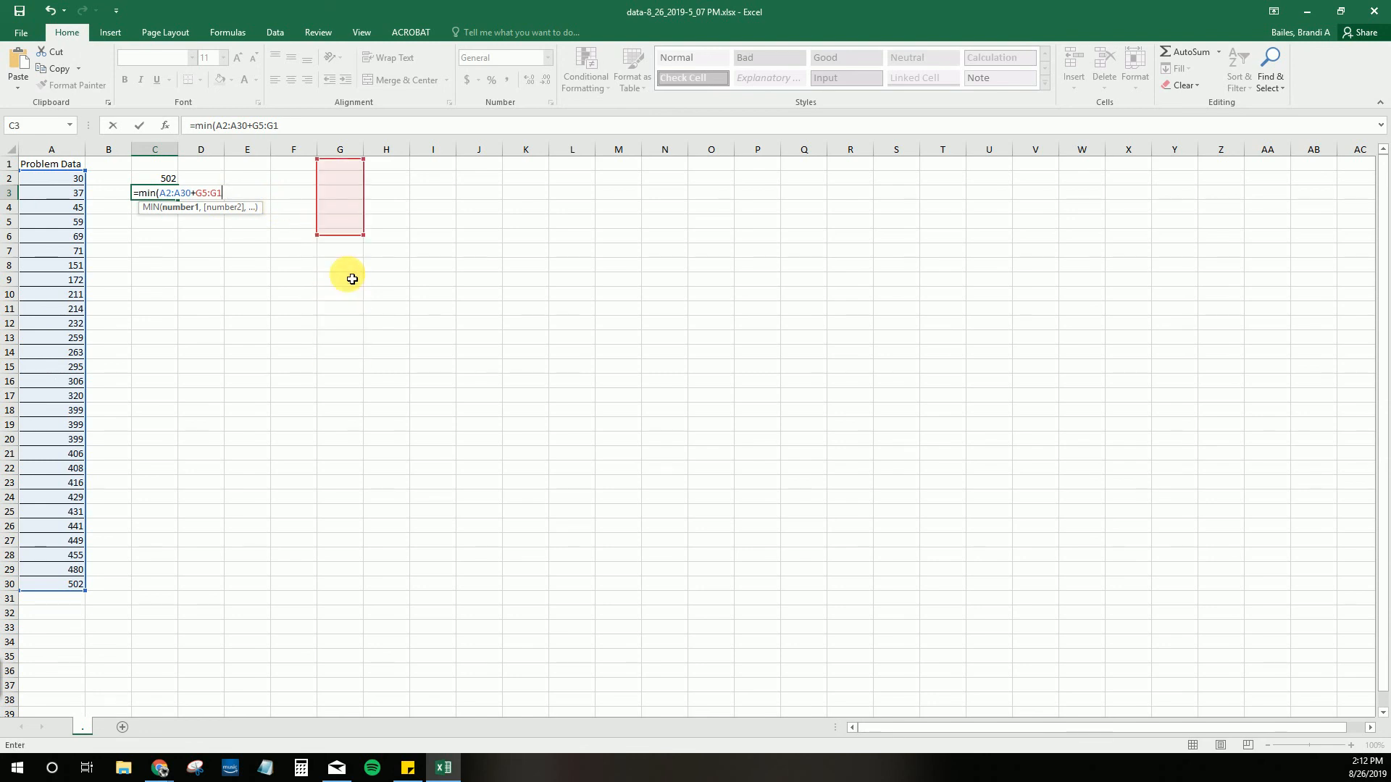
{"action": "key", "text": "BackSpace"}
{"action": "key", "text": "BackSpace"}
{"action": "key", "text": "BackSpace"}
{"action": "key", "text": "BackSpace"}
{"action": "key", "text": "BackSpace"}
{"action": "key", "text": "BackSpace"}
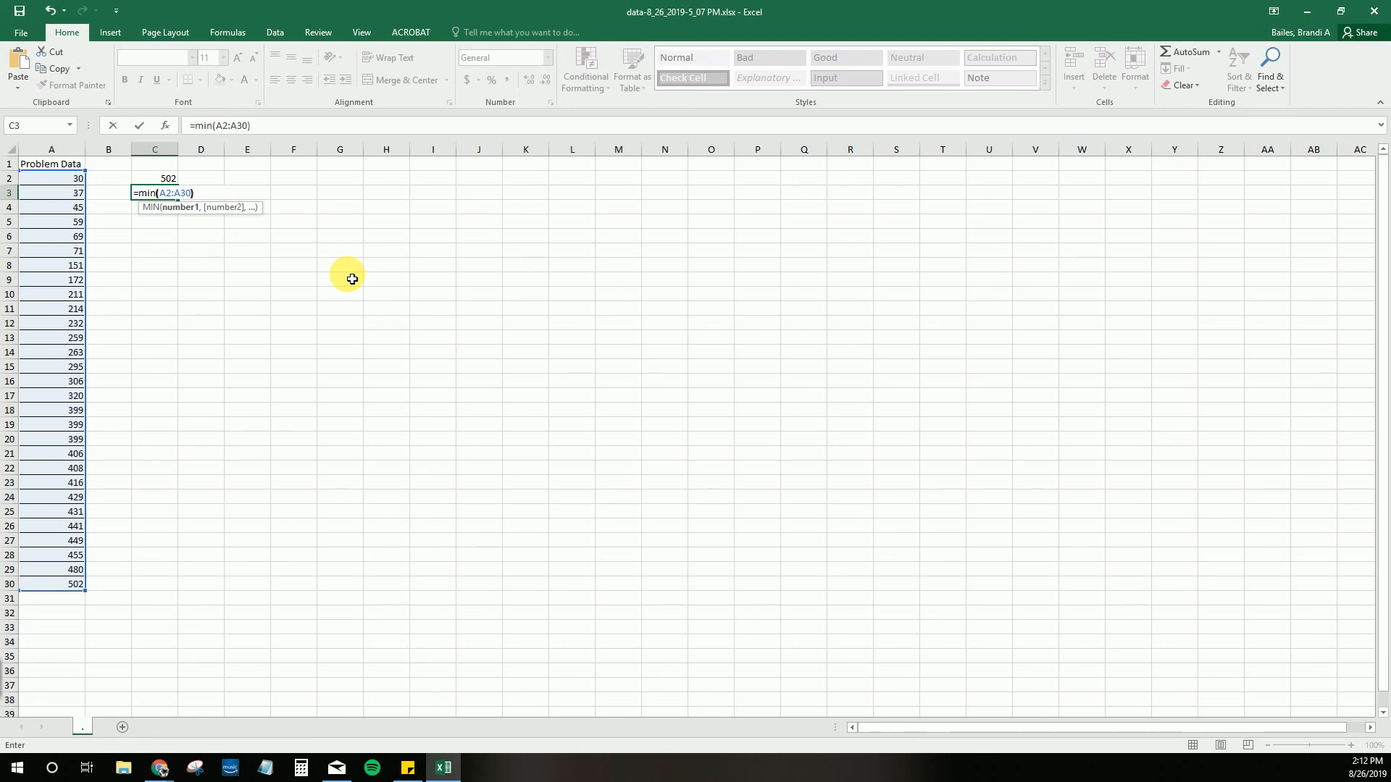
Complete the formula in cell C3 as =min(A2:A30).
{"action": "key", "text": "BackSpace"}
{"action": "key", "text": "Return"}
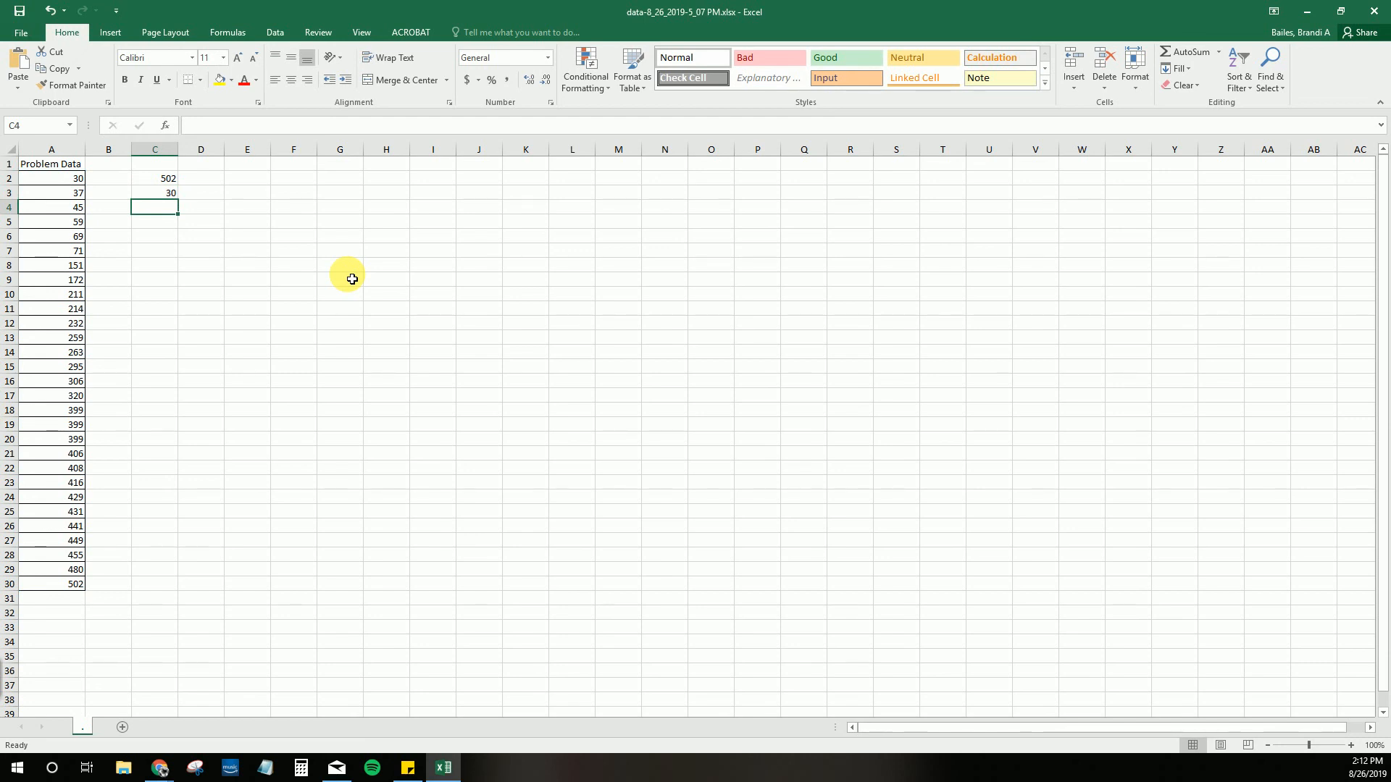
Calculate the class width in cell C4 with =(C2-C3)/6, checking the number of classes in the homework question.
{"action": "type", "text": "=("}
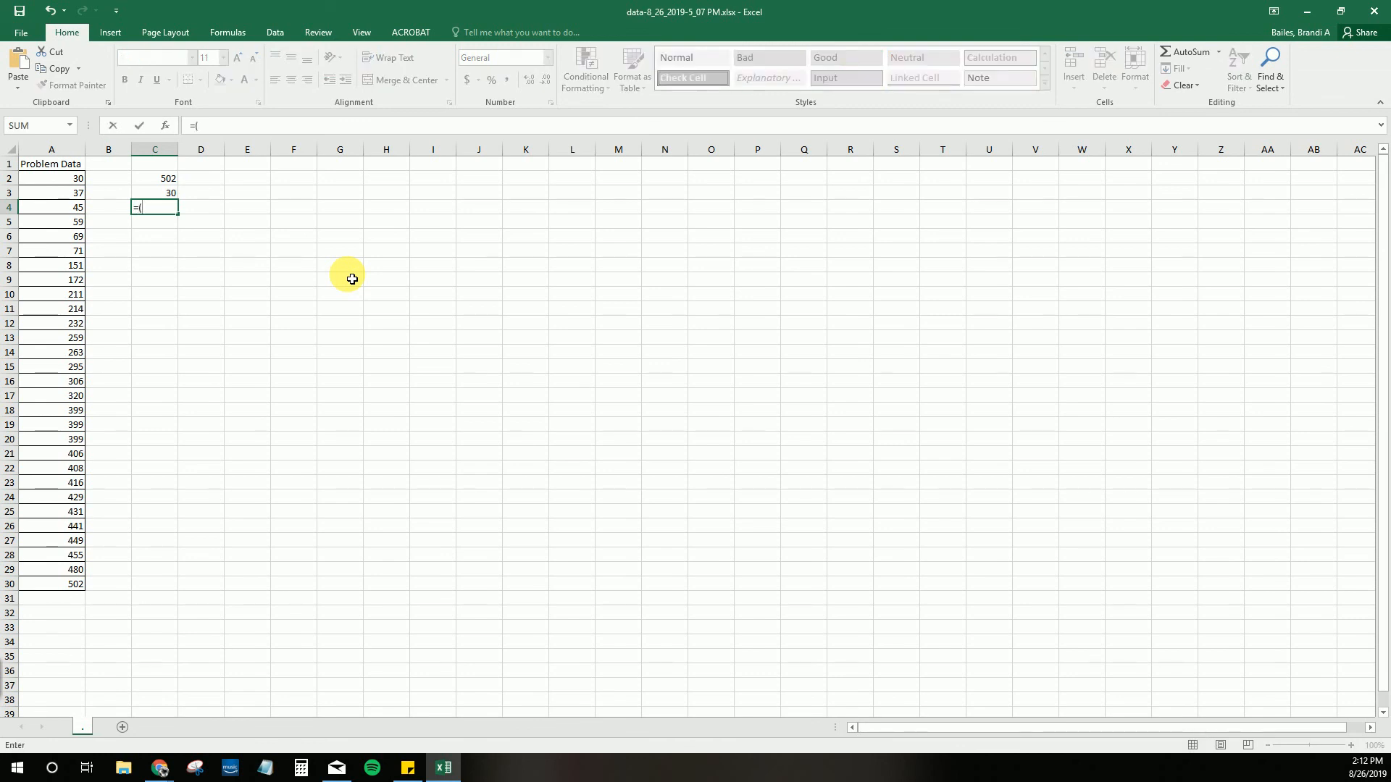
{"action": "left_click", "coordinate": [168, 181]}
{"action": "type", "text": "-"}
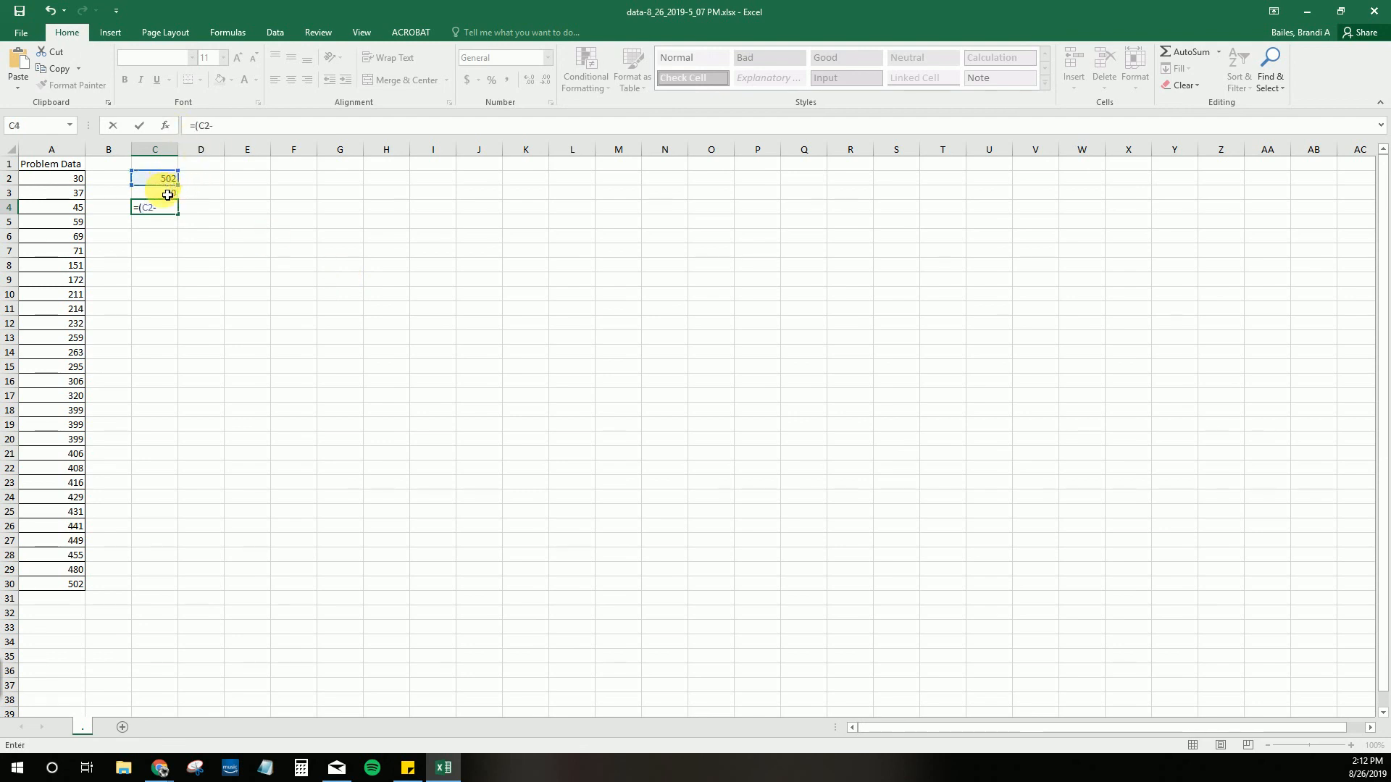
{"action": "left_click", "coordinate": [168, 193]}
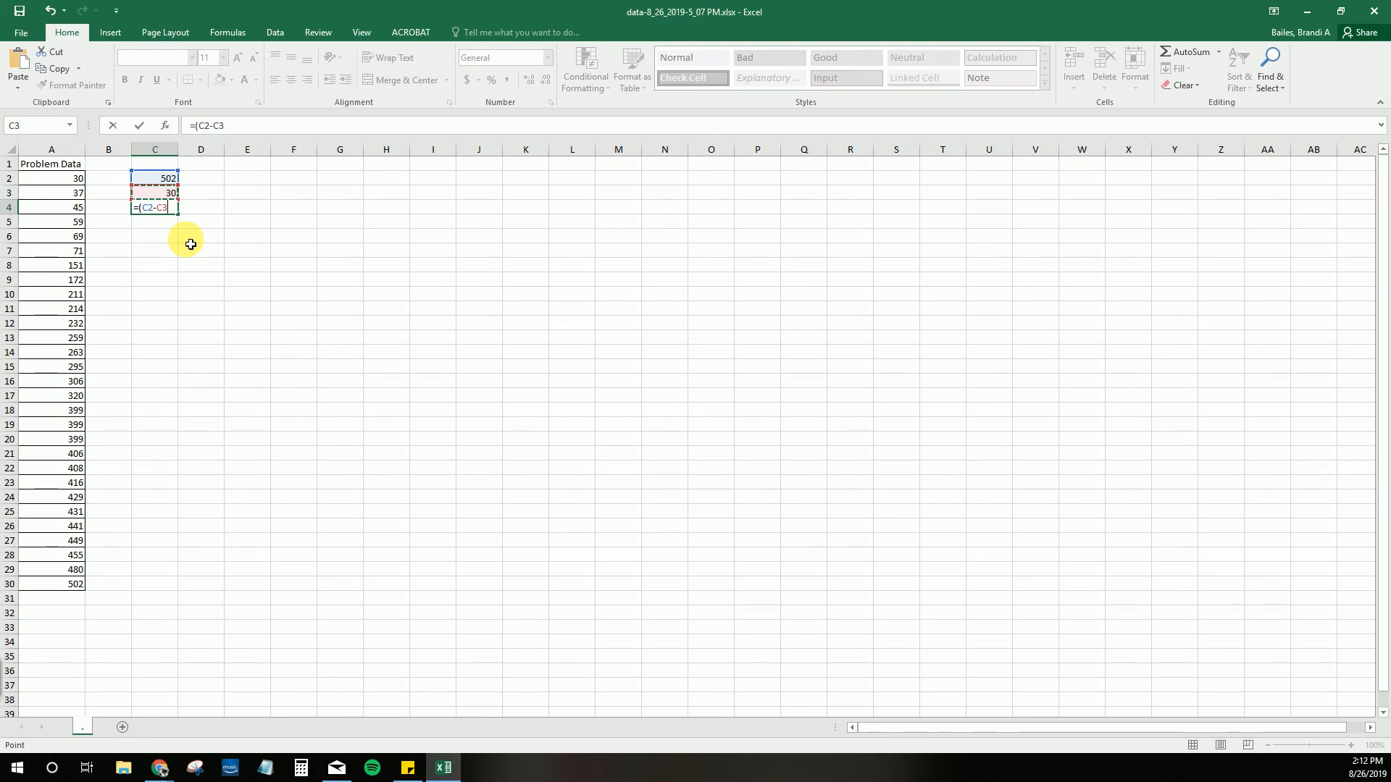
{"action": "type", "text": "/6"}
{"action": "double_click", "coordinate": [296, 7]}
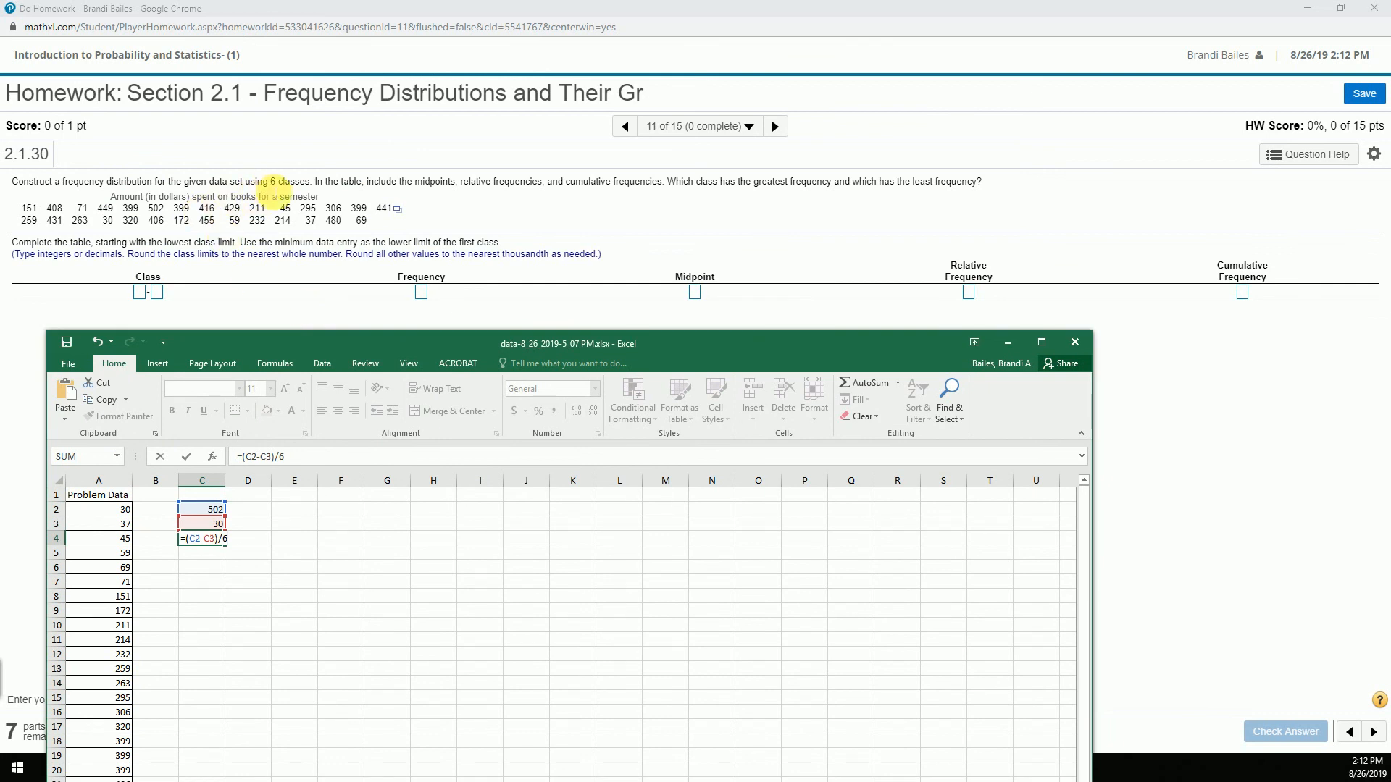
{"action": "double_click", "coordinate": [347, 339]}
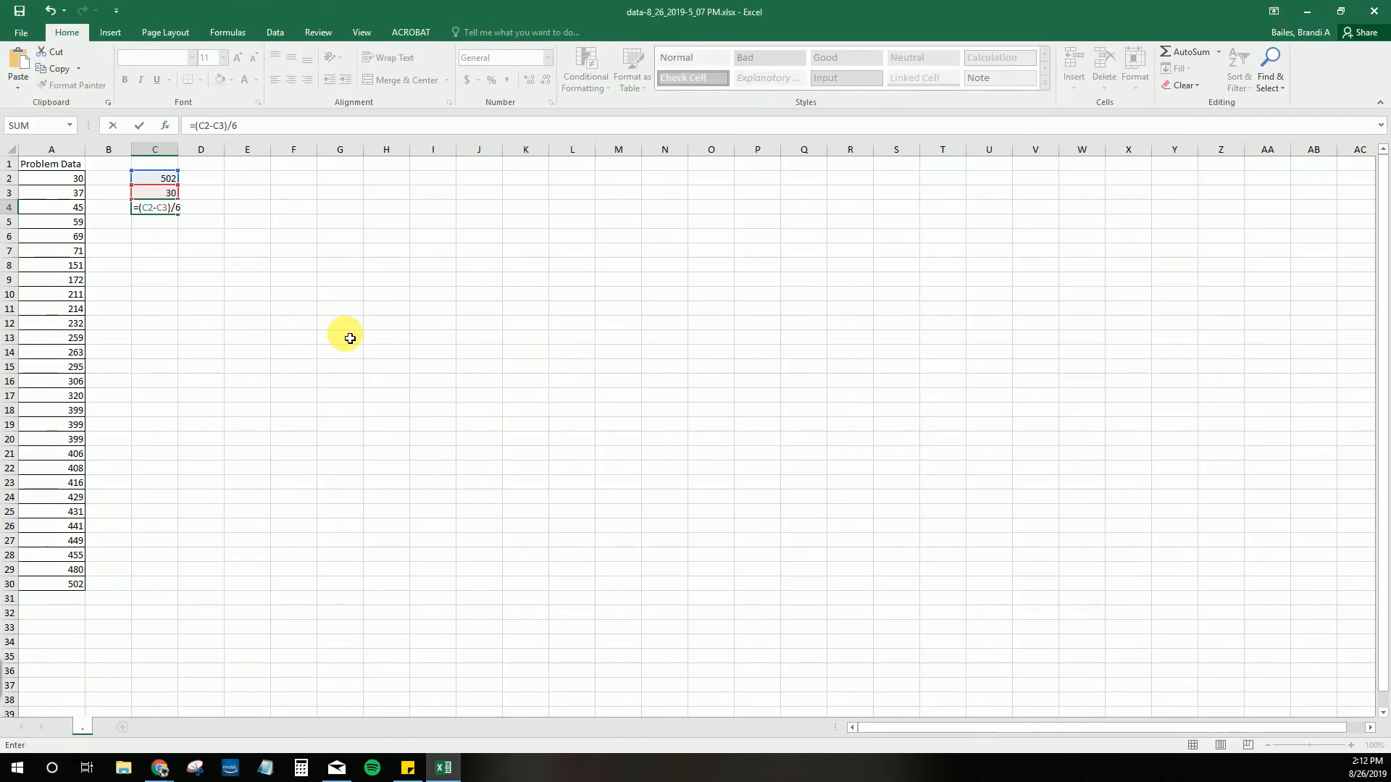
{"action": "key", "text": "Return"}
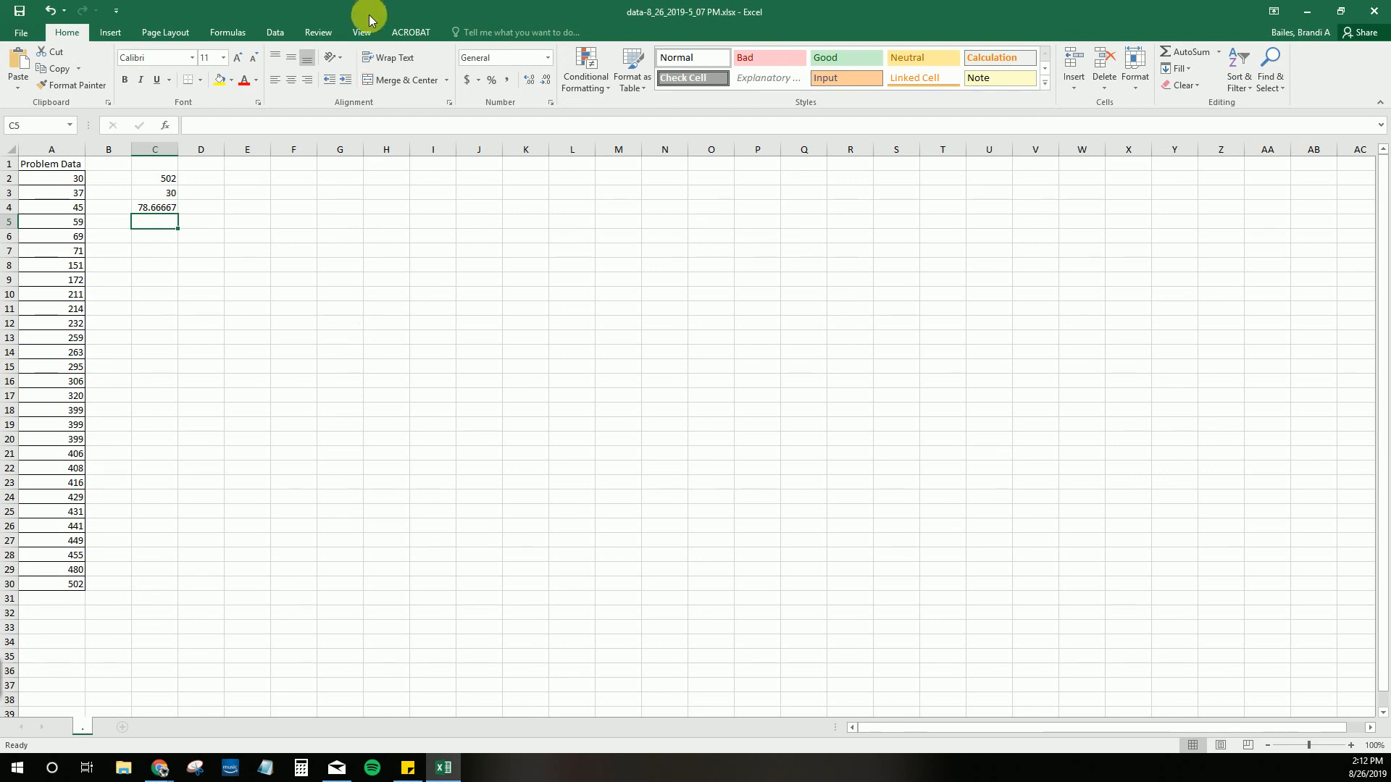
Check the homework's rounding instructions and enter the rounded class width 79 in cell C5.
{"action": "left_click_drag", "start_coordinate": [360, 16], "coordinate": [422, 334]}
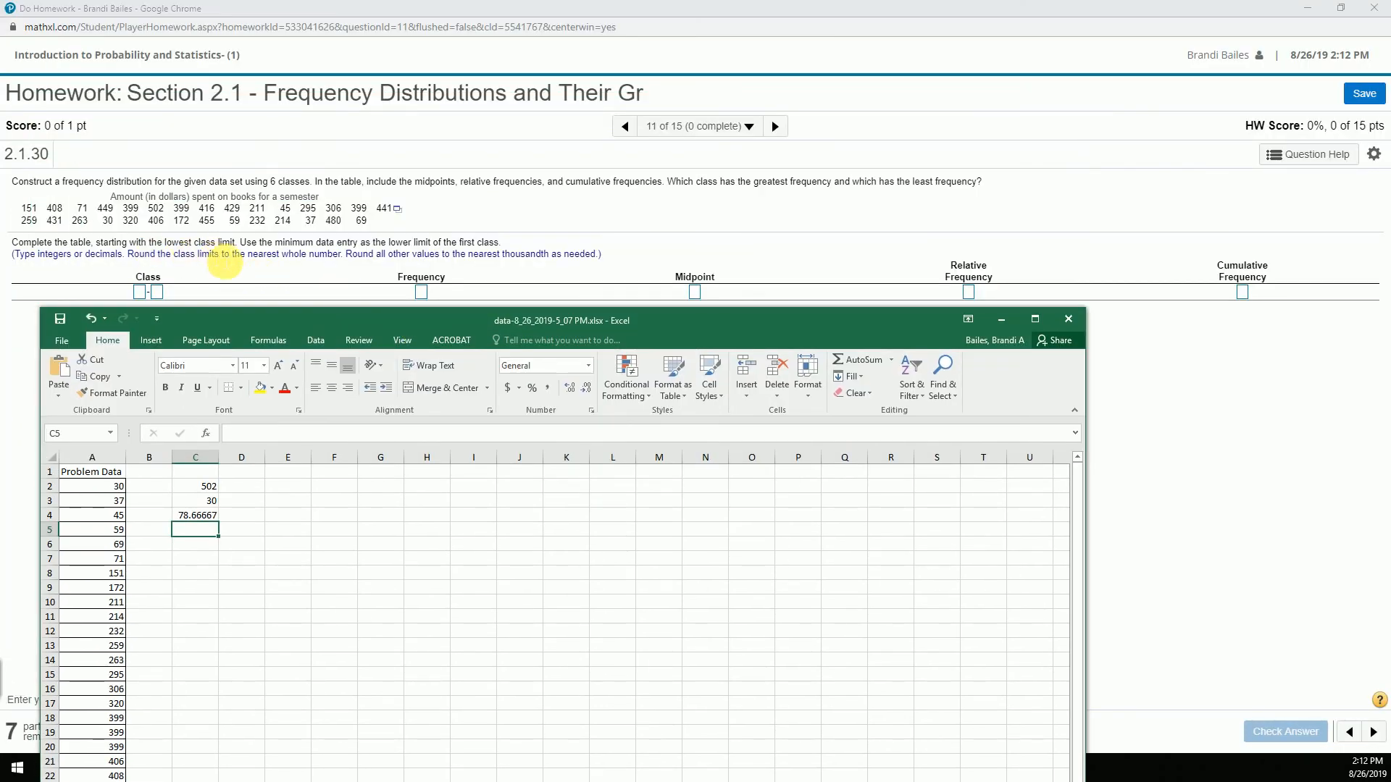
{"action": "double_click", "coordinate": [363, 319]}
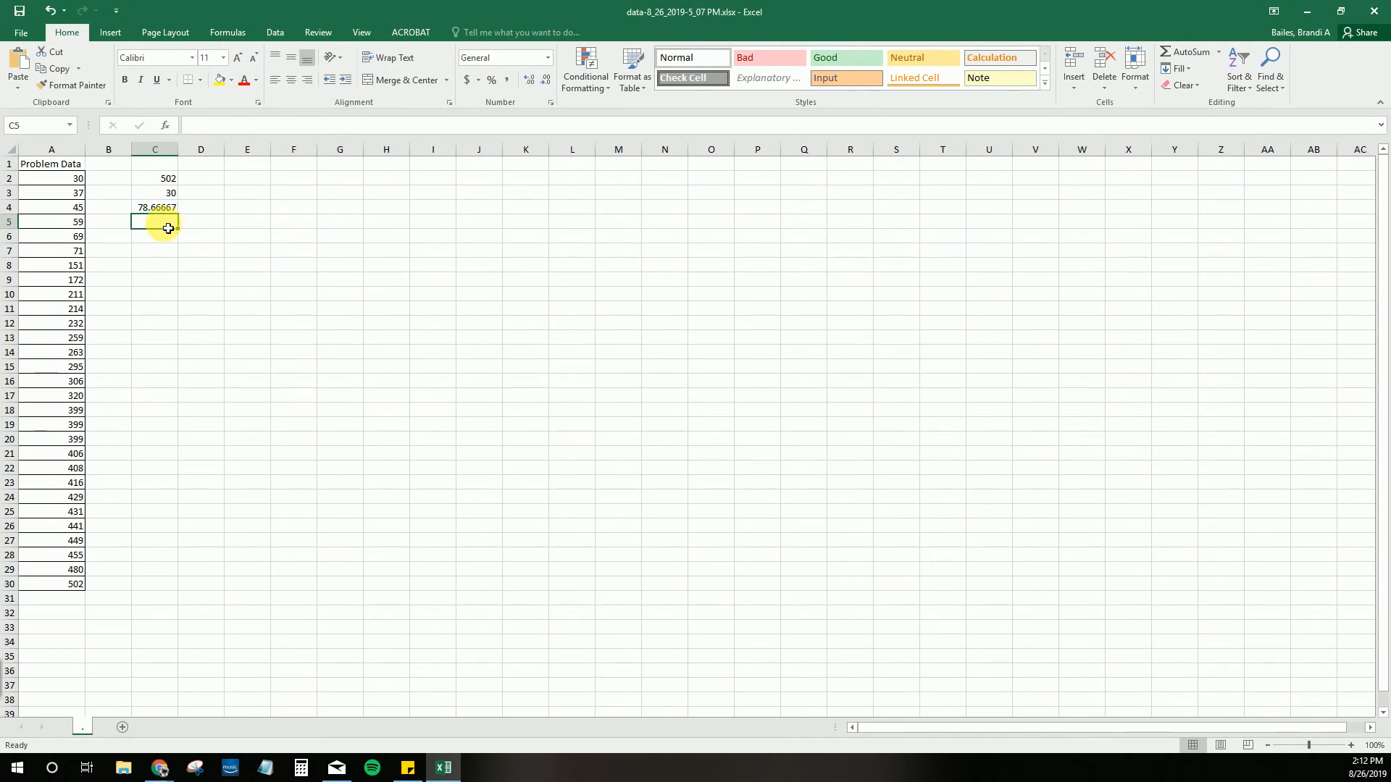
{"action": "type", "text": "79"}
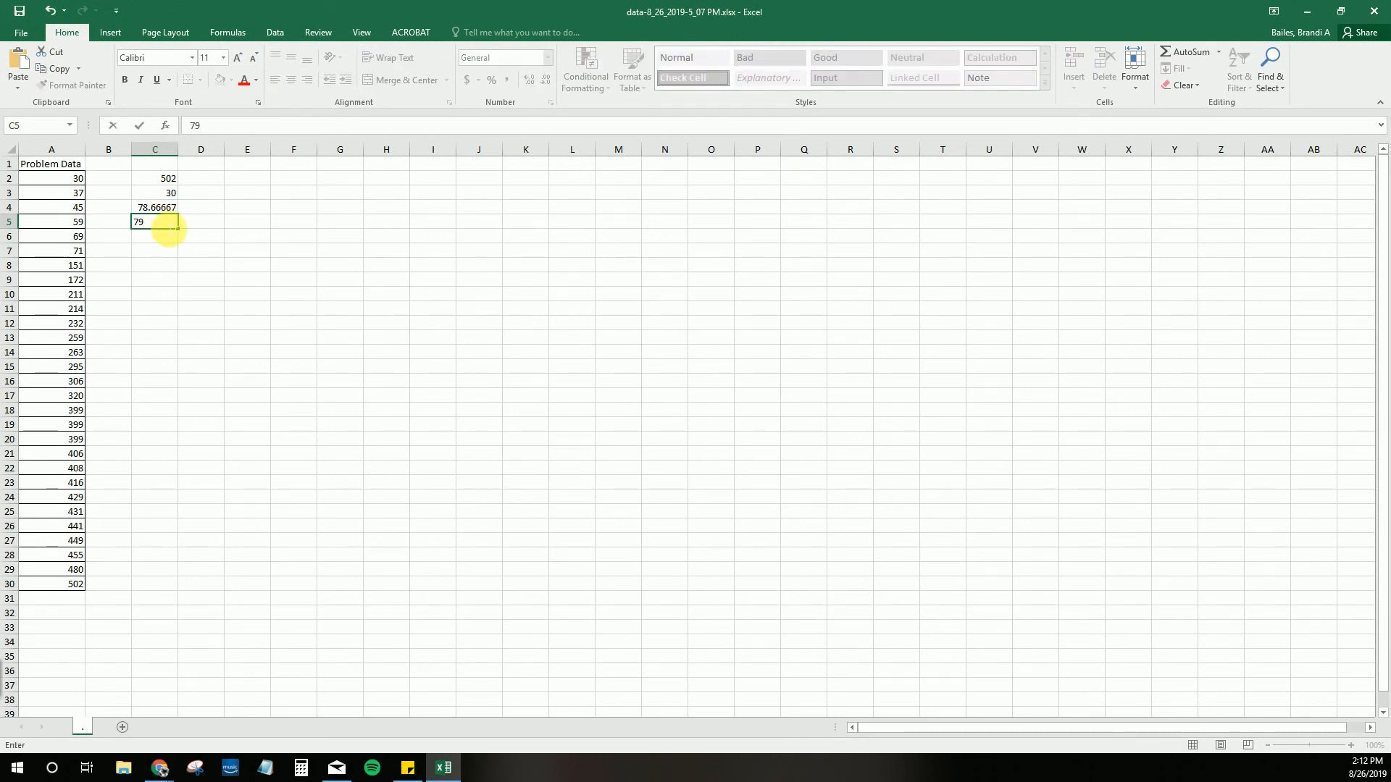
Label the largest and smallest values with "max" in cell D2 and "min" in cell D3.
{"action": "left_click", "coordinate": [204, 180]}
{"action": "type", "text": "max"}
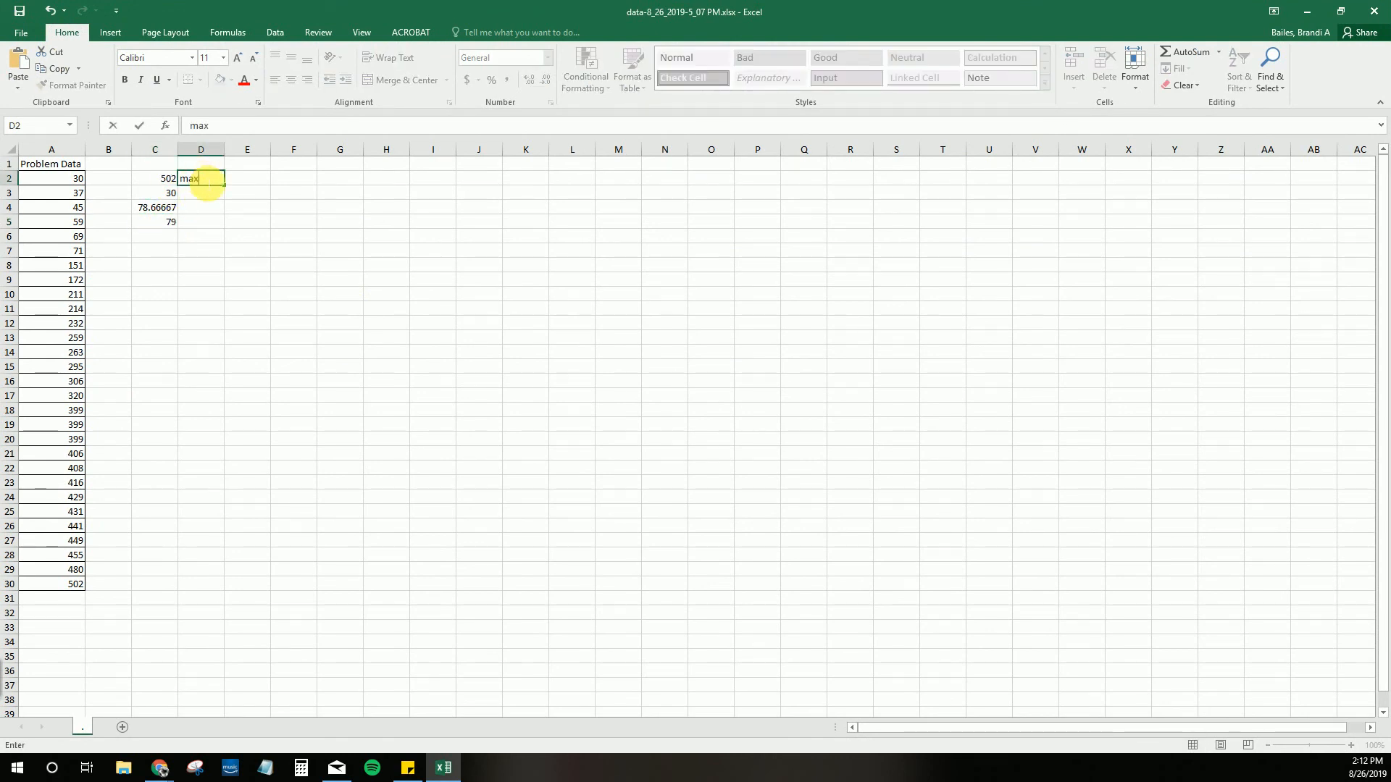
{"action": "key", "text": "Return"}
{"action": "type", "text": "min"}
{"action": "key", "text": "Tab"}
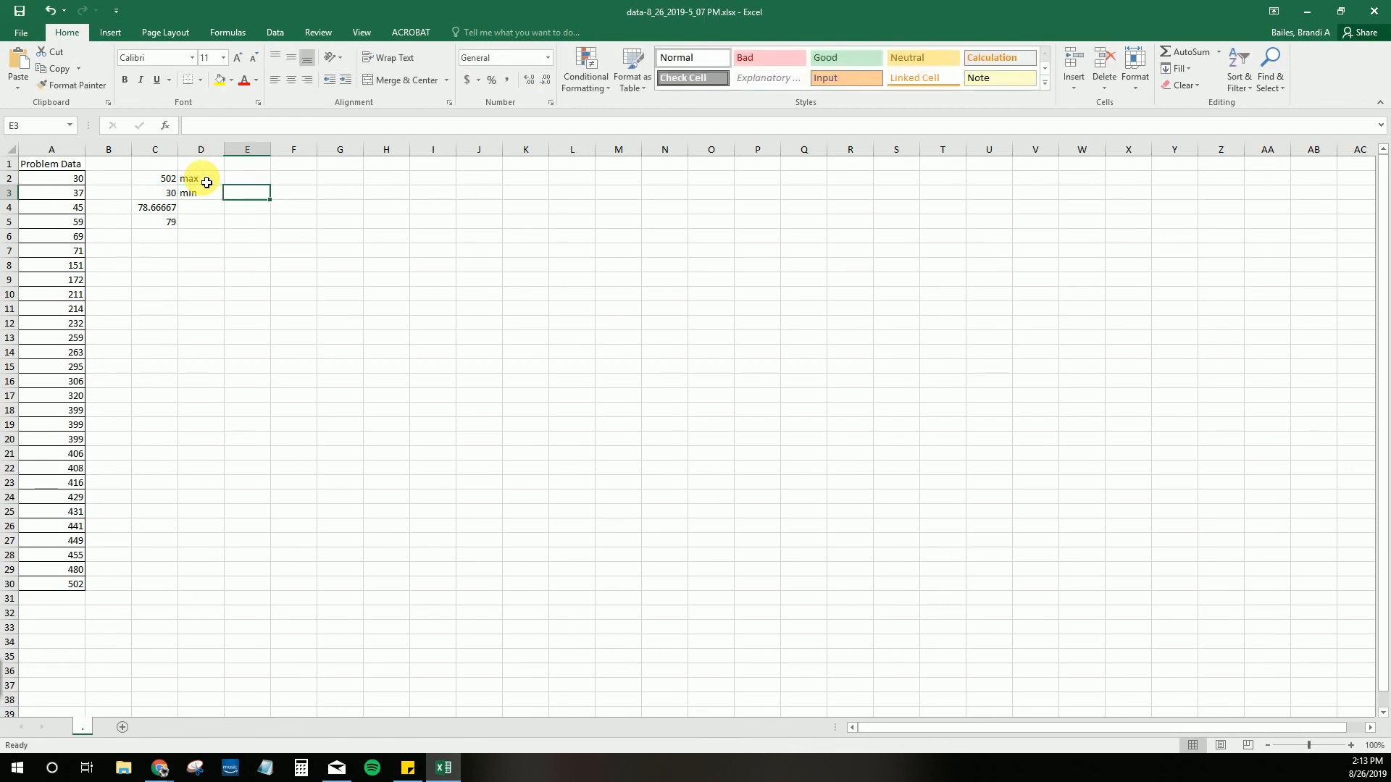
Label the unrounded class width with "class calc" in cell D4.
{"action": "left_click", "coordinate": [197, 209]}
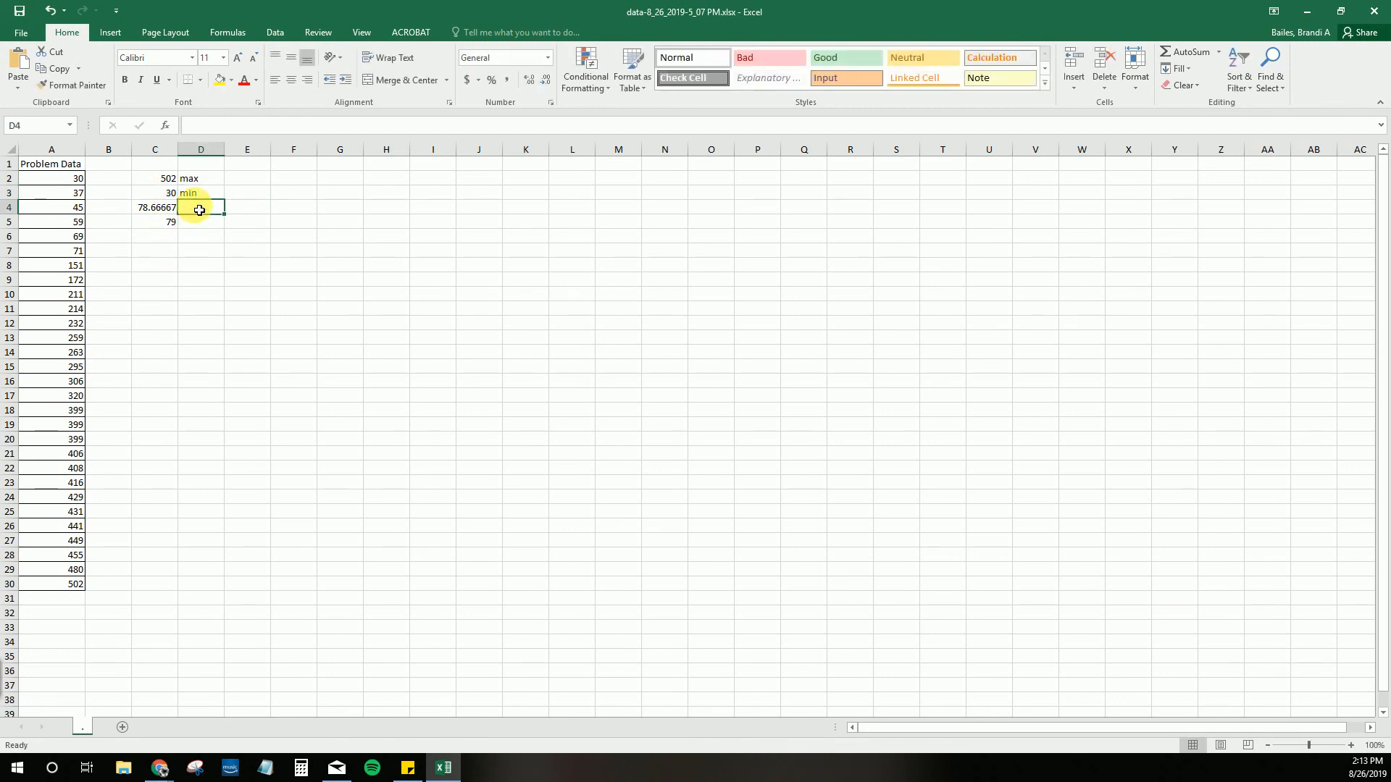
{"action": "type", "text": "class cla"}
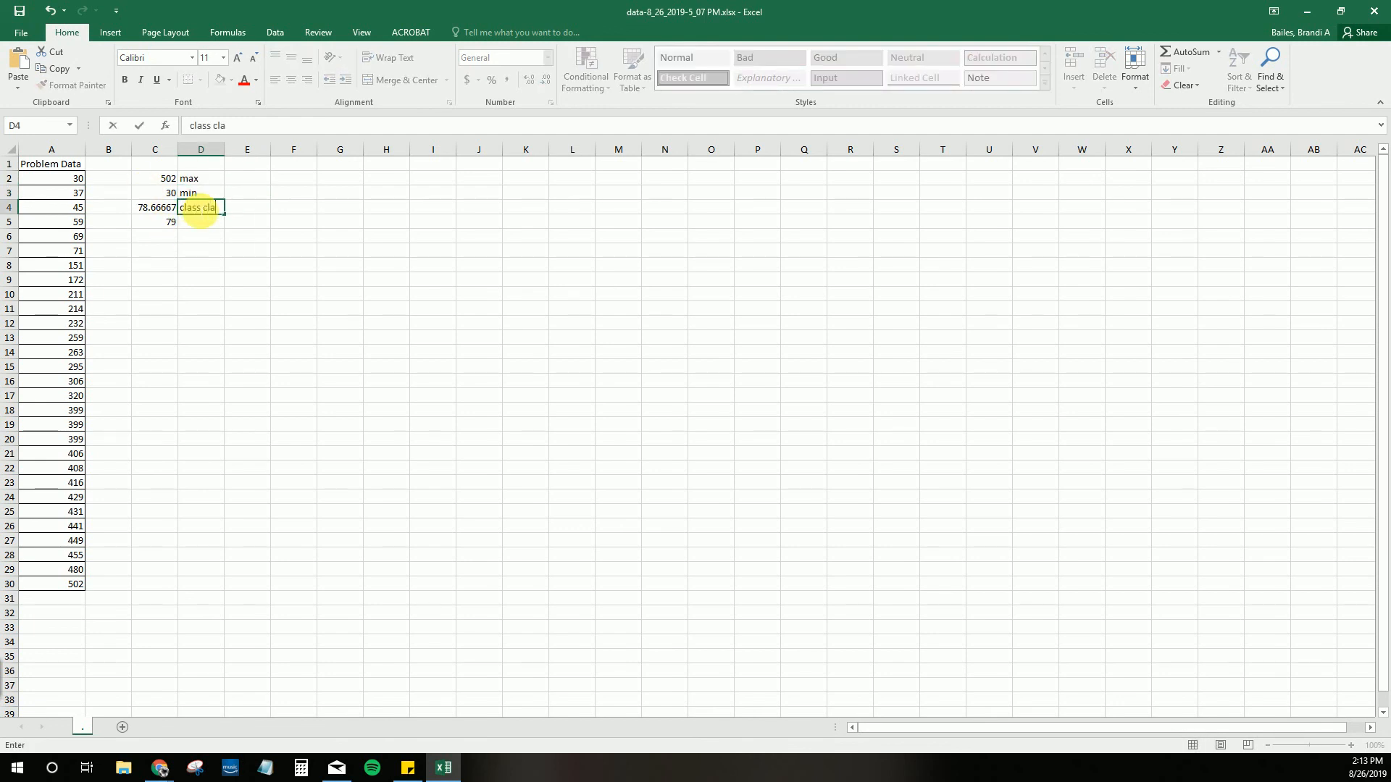
{"action": "key", "text": "BackSpace"}
{"action": "key", "text": "BackSpace"}
{"action": "type", "text": "alc"}
Label the rounded class width with "class width" in cell D5 and widen column D to fit the text.
{"action": "left_click", "coordinate": [204, 223]}
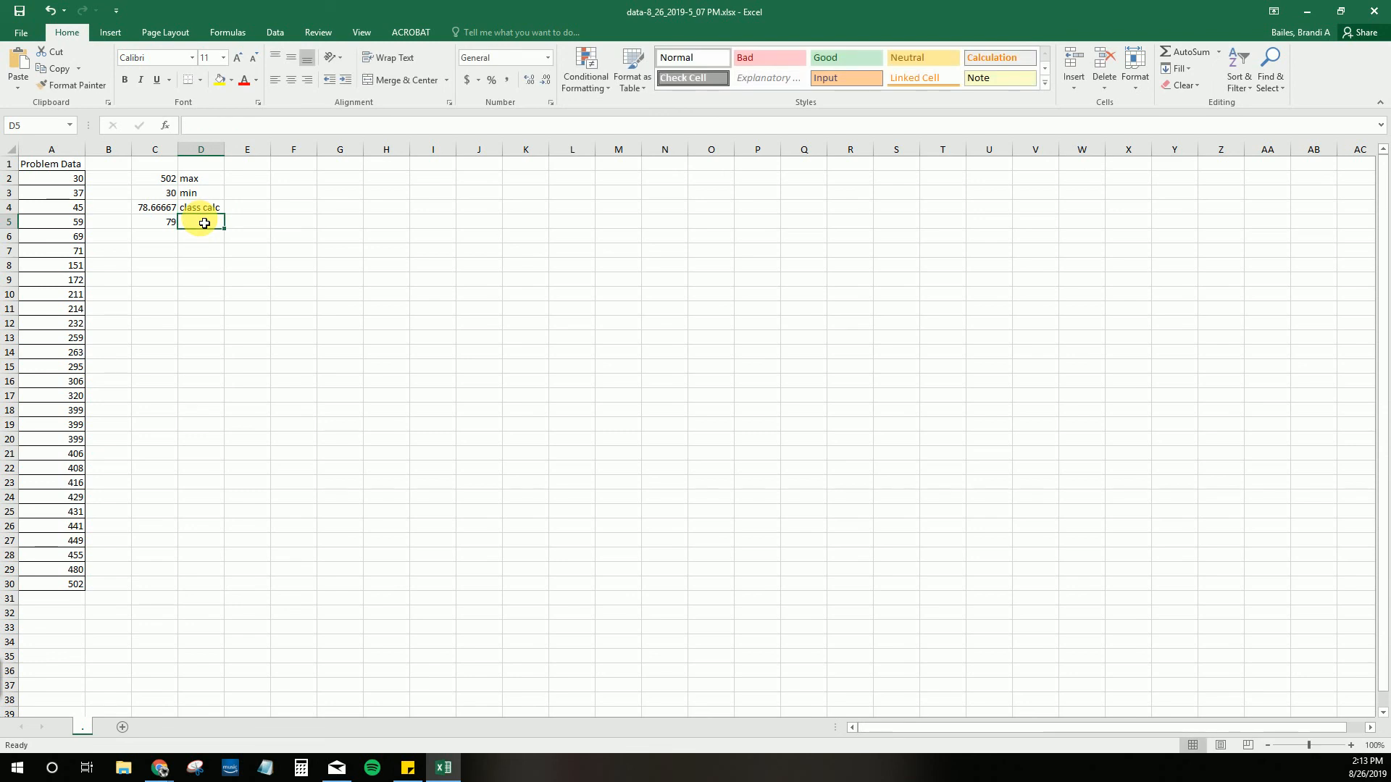
{"action": "type", "text": "="}
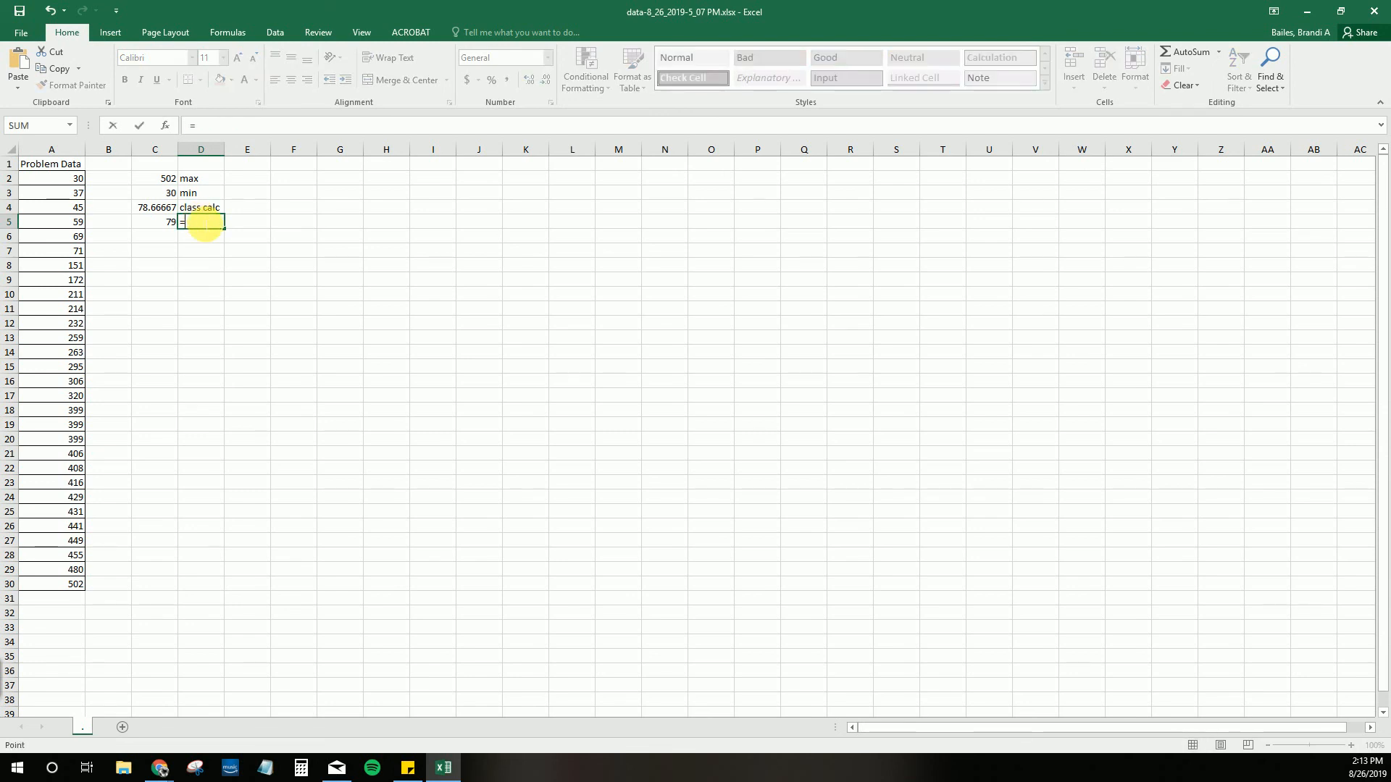
{"action": "key", "text": "BackSpace"}
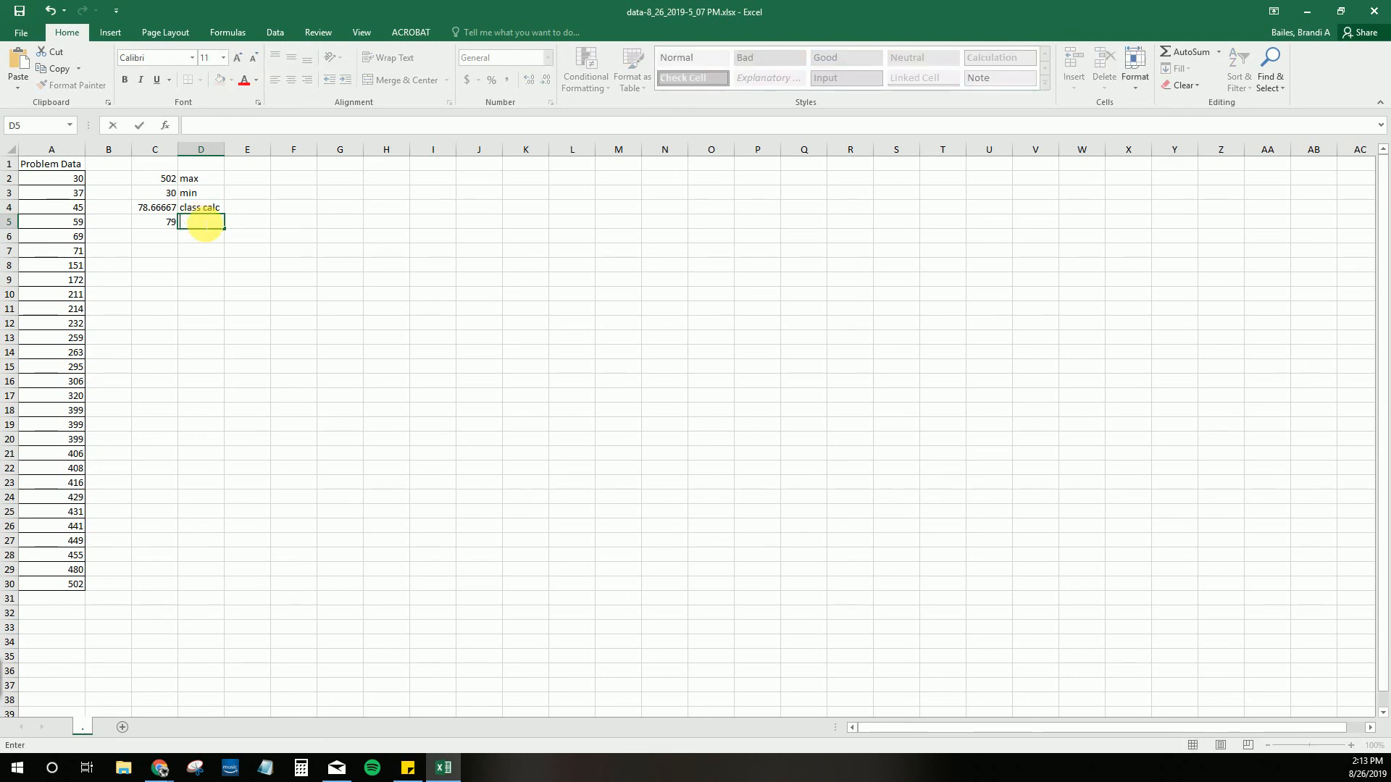
{"action": "type", "text": "class width"}
{"action": "key", "text": "Return"}
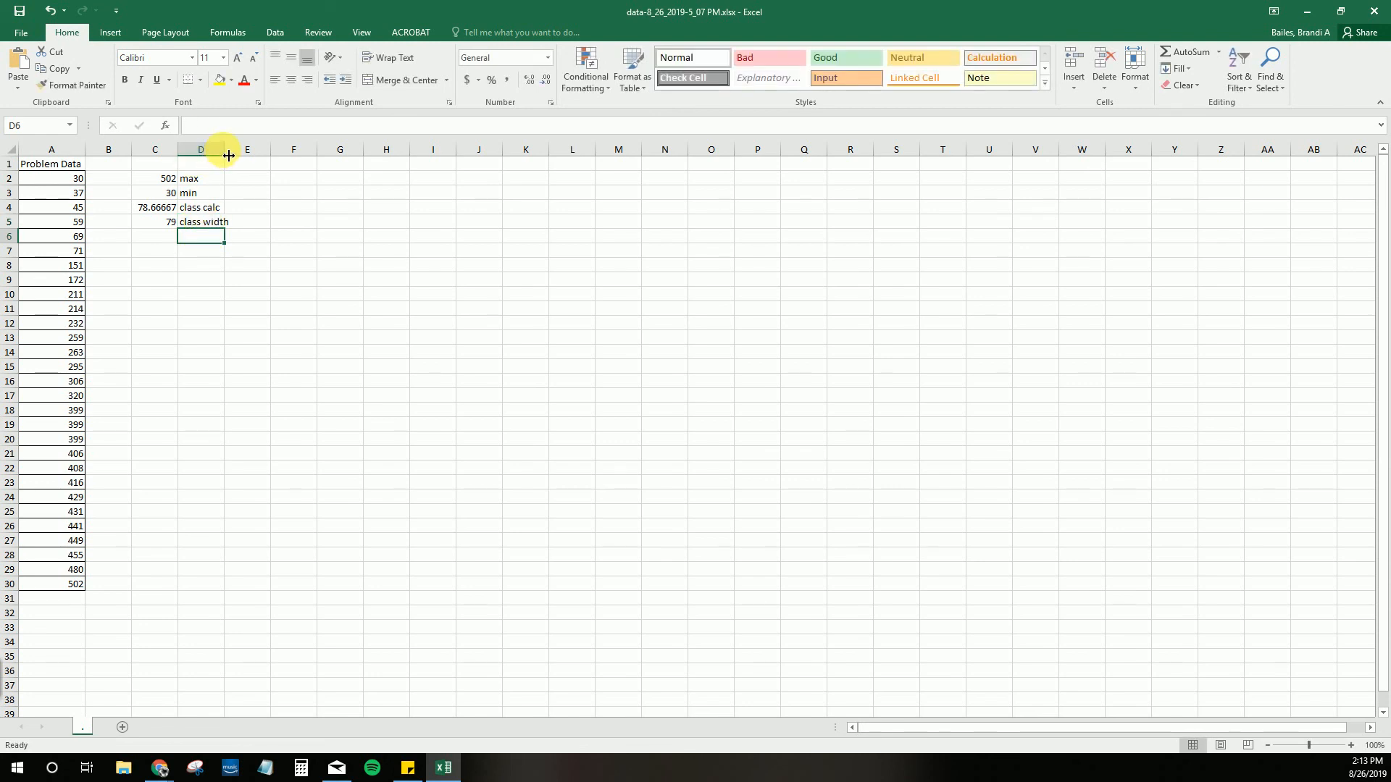
{"action": "left_click_drag", "start_coordinate": [224, 149], "coordinate": [262, 155]}
{"action": "left_click", "coordinate": [206, 267]}
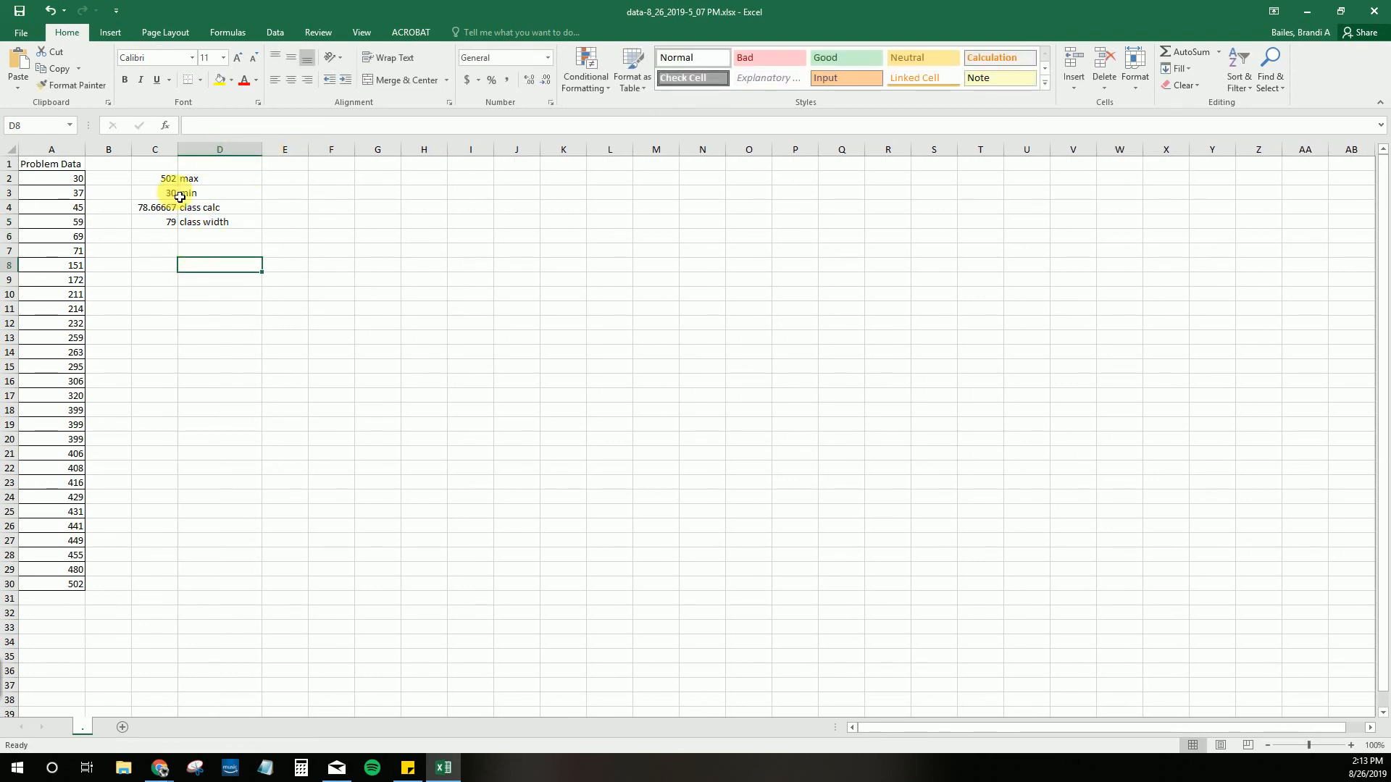
Highlight the class width value and its label in cells C5:D5 with yellow fill.
{"action": "left_click_drag", "start_coordinate": [160, 228], "coordinate": [217, 224]}
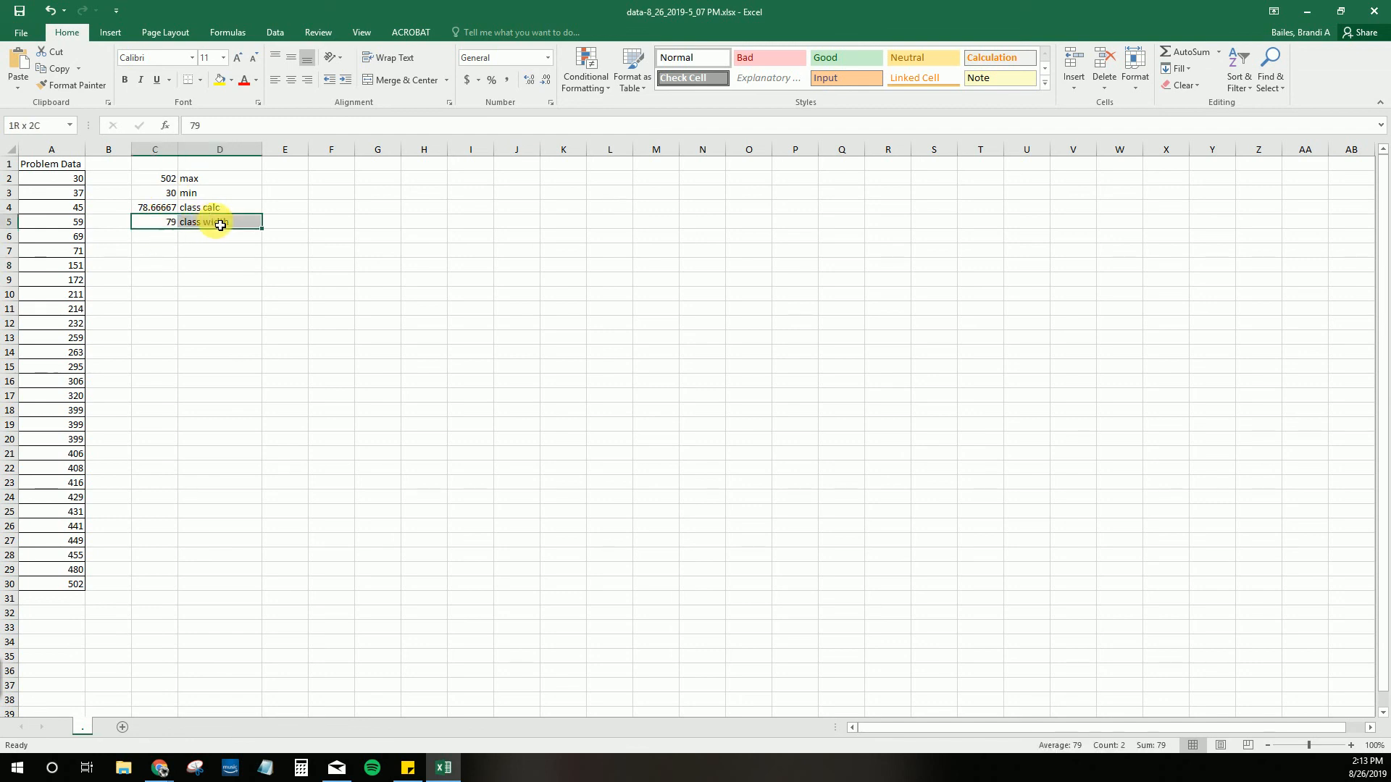
{"action": "left_click", "coordinate": [220, 80]}
{"action": "left_click", "coordinate": [185, 333]}
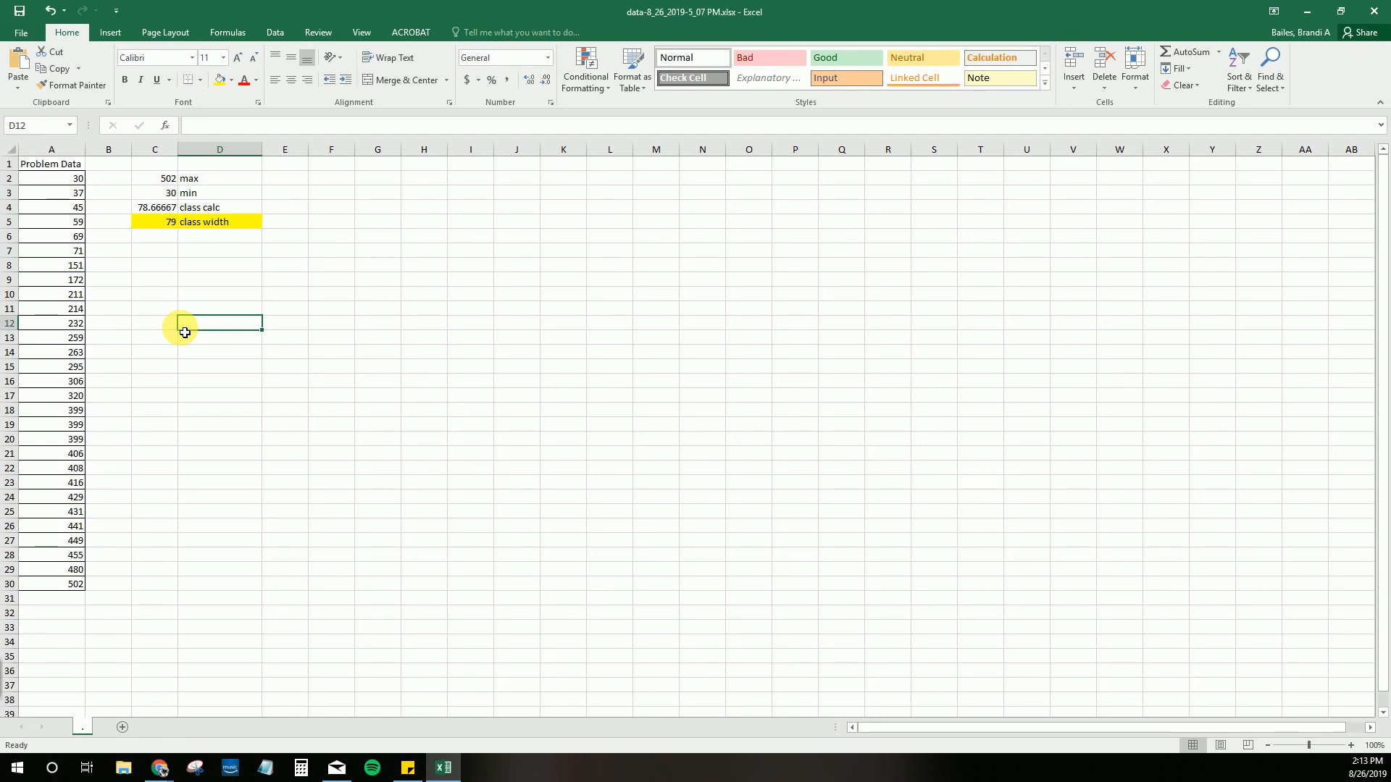
Check the homework's answer table and create a PivotTable from the Problem Data range A1:A30 on a new worksheet.
{"action": "left_click_drag", "start_coordinate": [404, 6], "coordinate": [508, 347]}
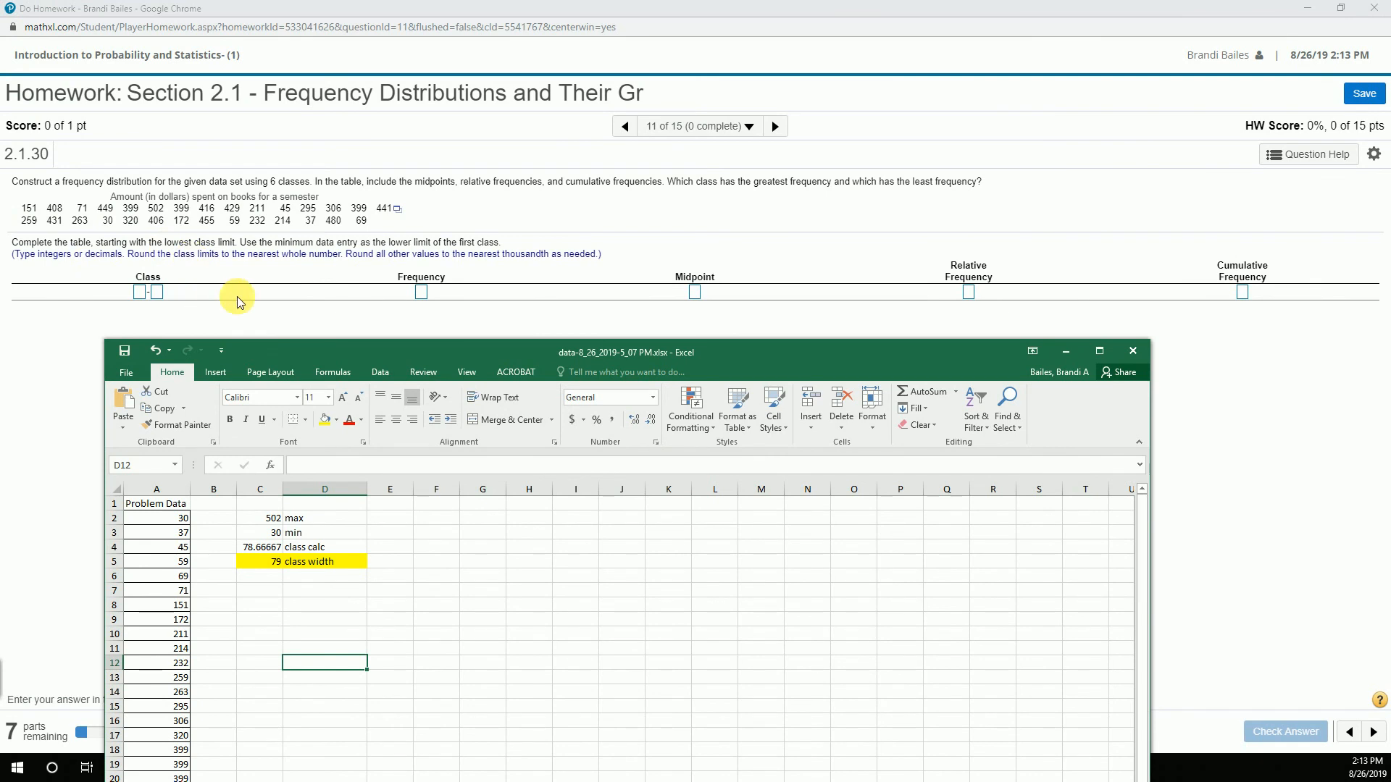
{"action": "double_click", "coordinate": [344, 351]}
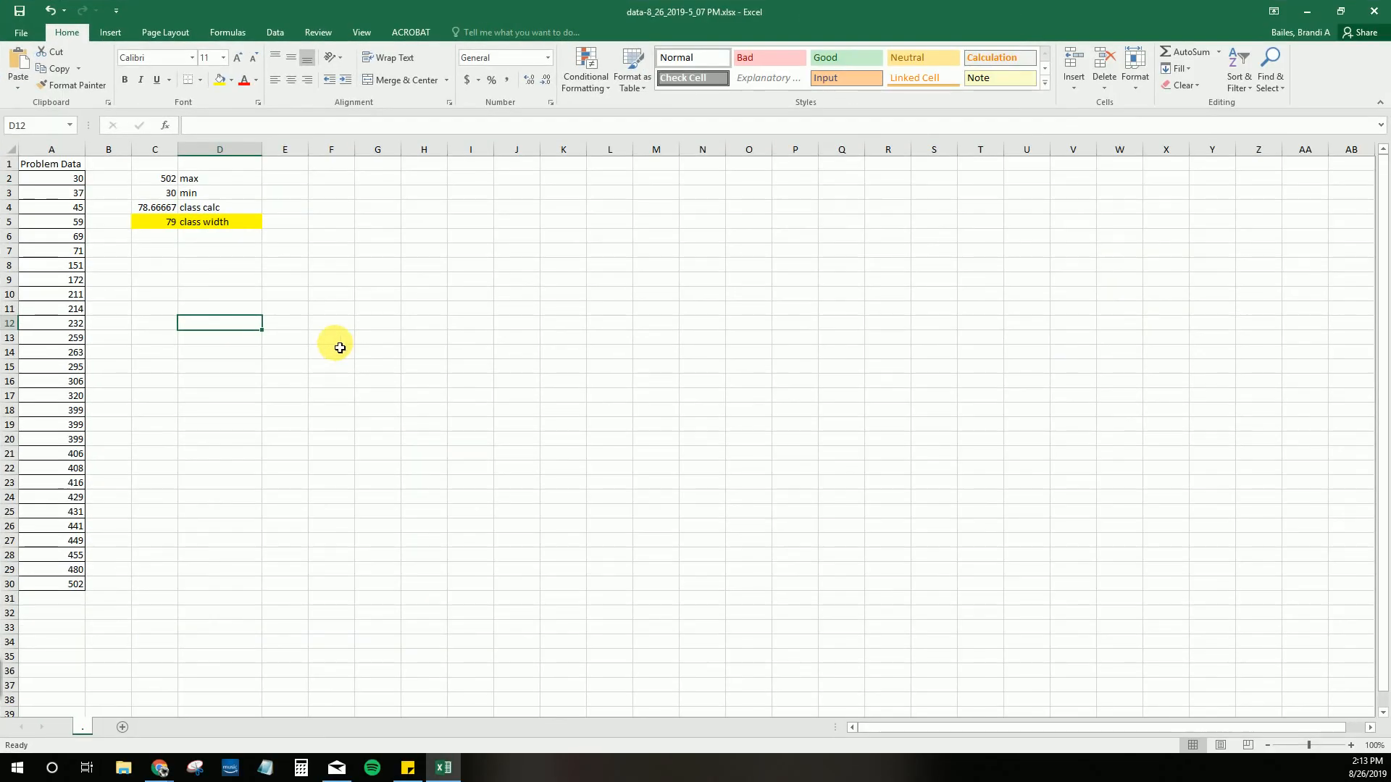
{"action": "left_click", "coordinate": [52, 168]}
{"action": "left_click_drag", "start_coordinate": [53, 167], "coordinate": [56, 580]}
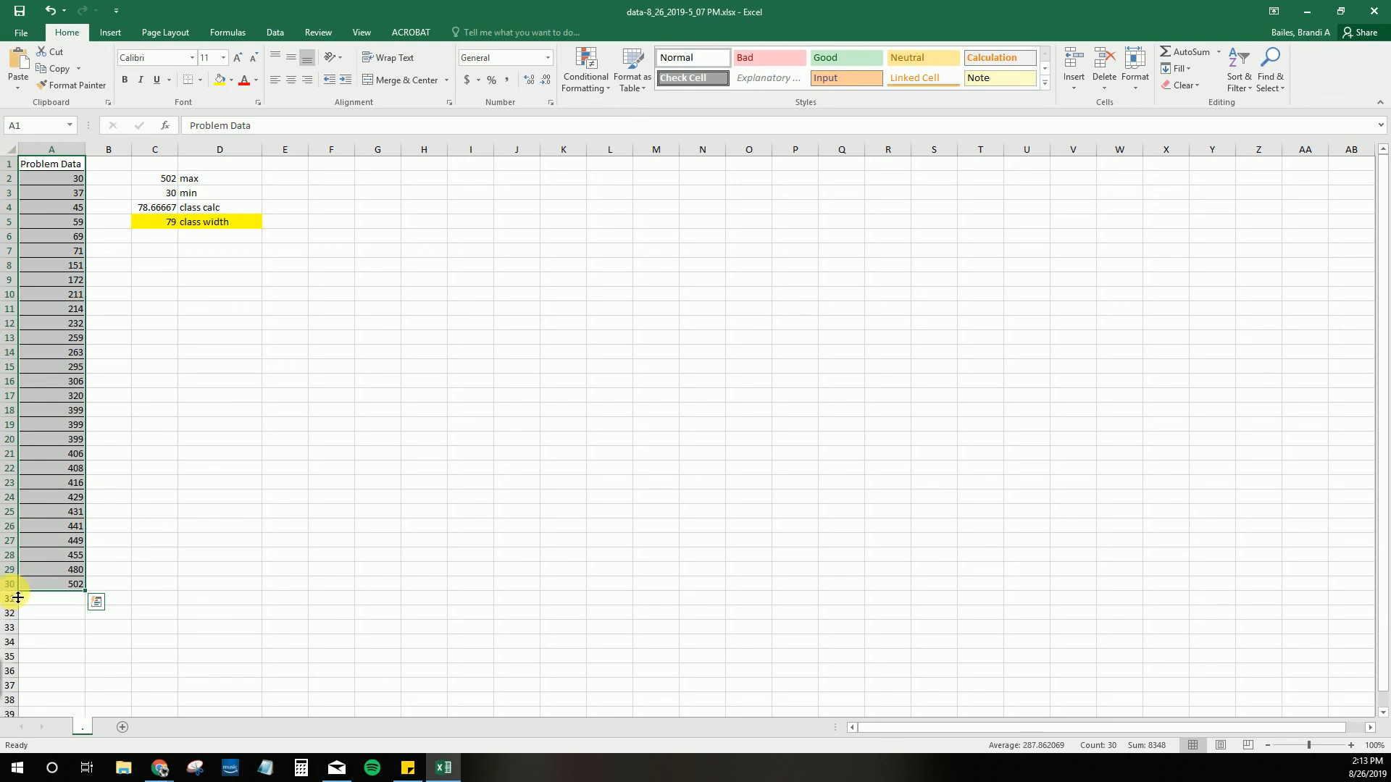
{"action": "left_click", "coordinate": [118, 33]}
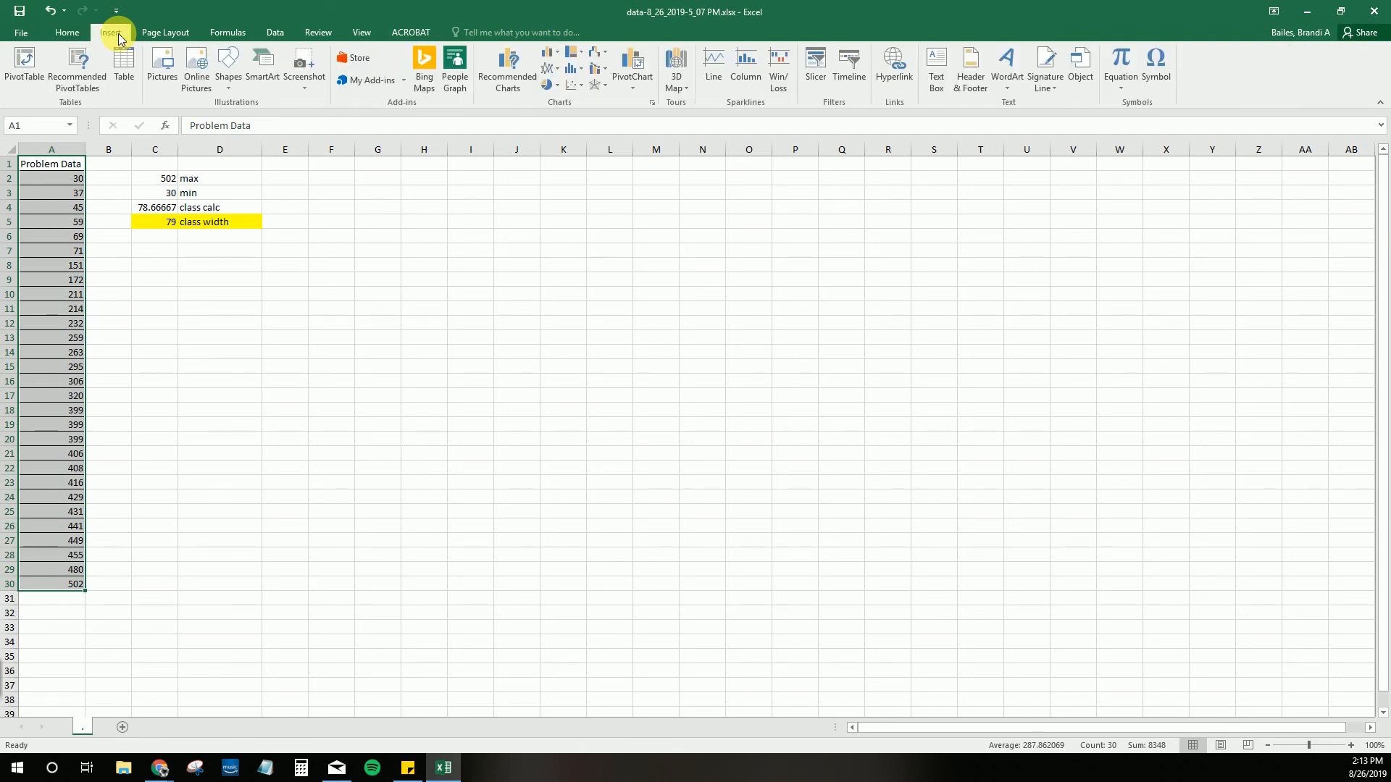
{"action": "left_click", "coordinate": [34, 55]}
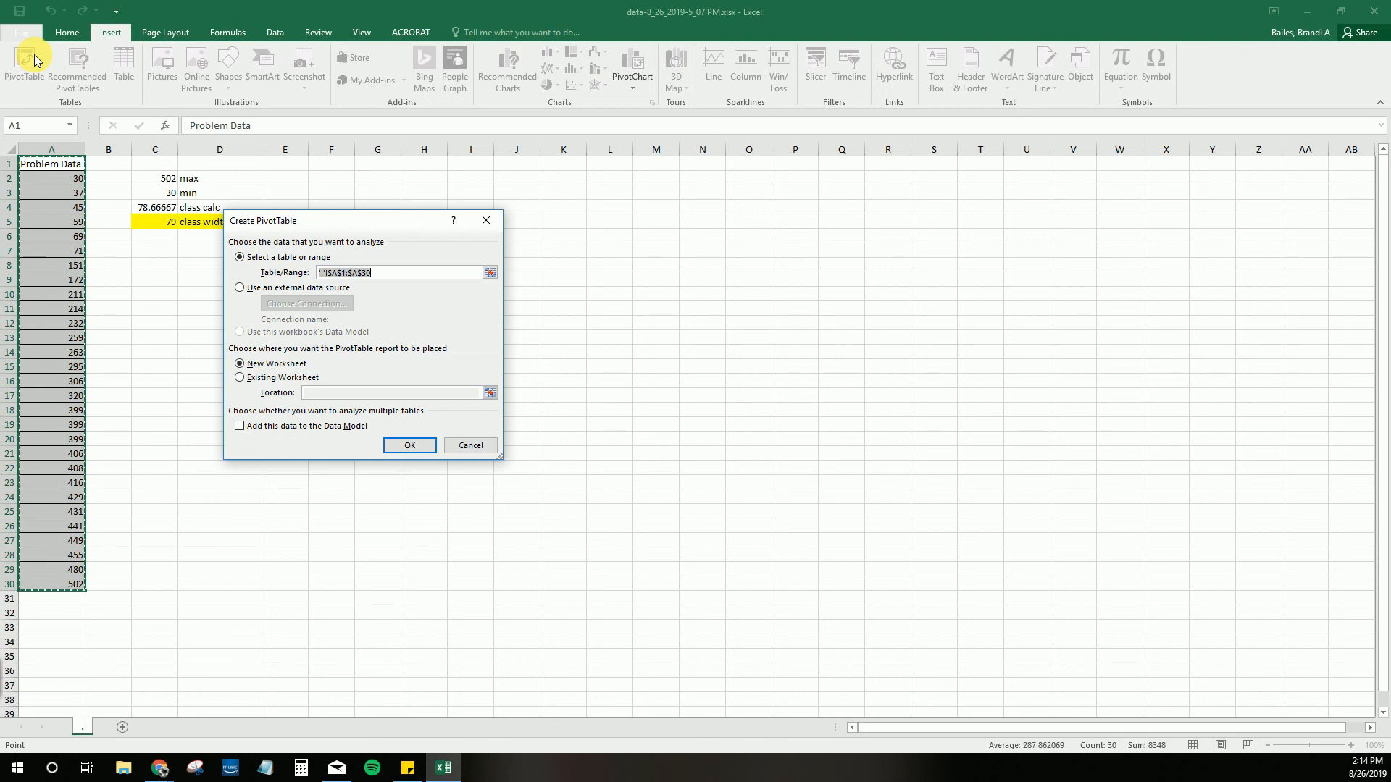
{"action": "left_click", "coordinate": [410, 446]}
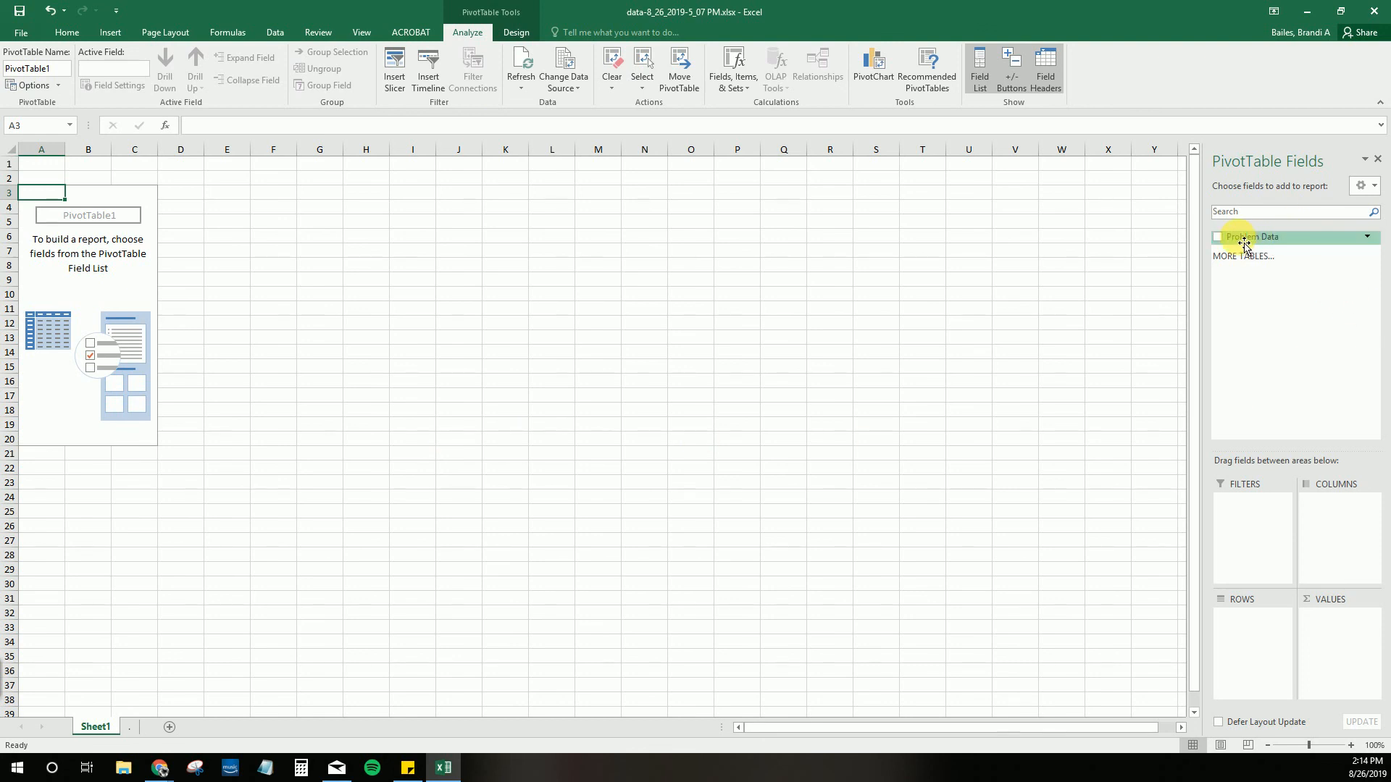
Check the homework's class column and add the Problem Data field to the PivotTable's rows.
{"action": "left_click_drag", "start_coordinate": [946, 9], "coordinate": [799, 438]}
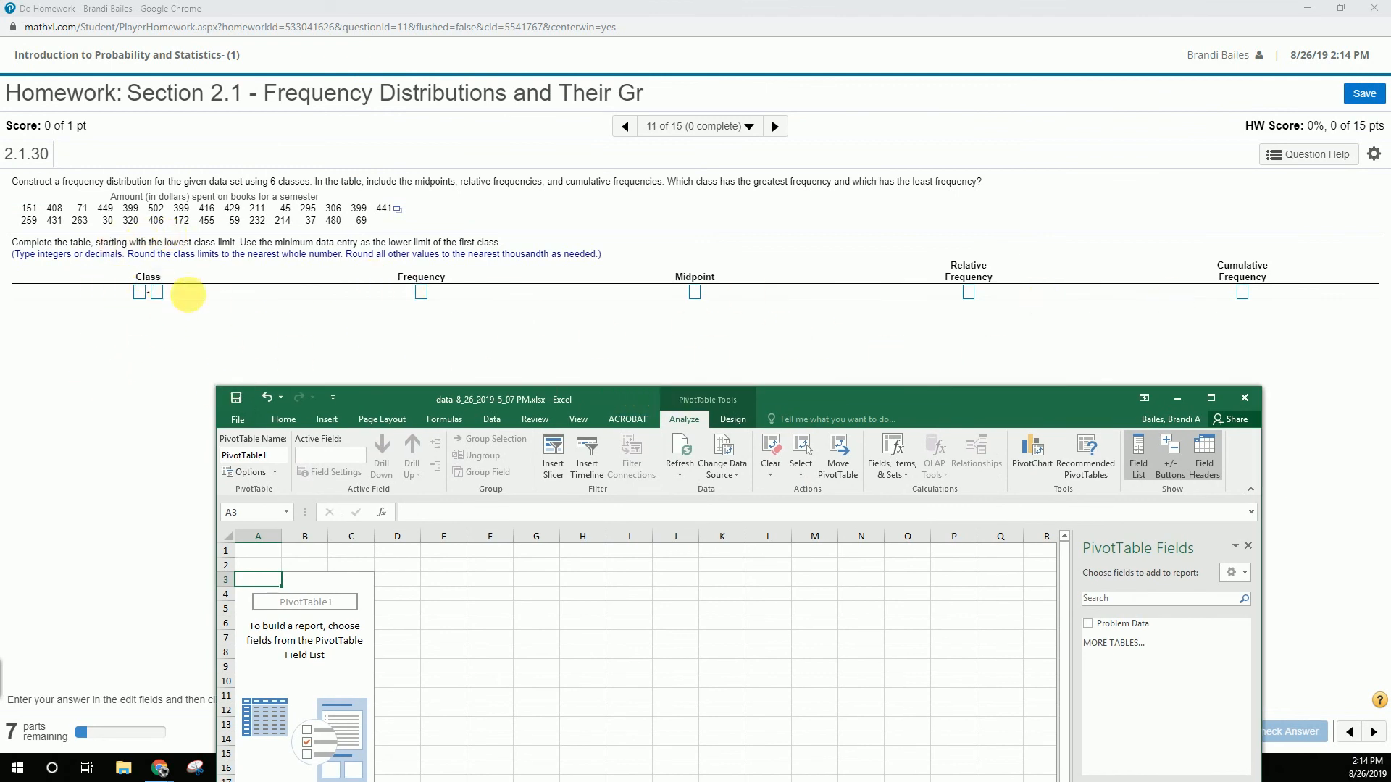
{"action": "double_click", "coordinate": [805, 399]}
{"action": "left_click_drag", "start_coordinate": [1268, 241], "coordinate": [1261, 635]}
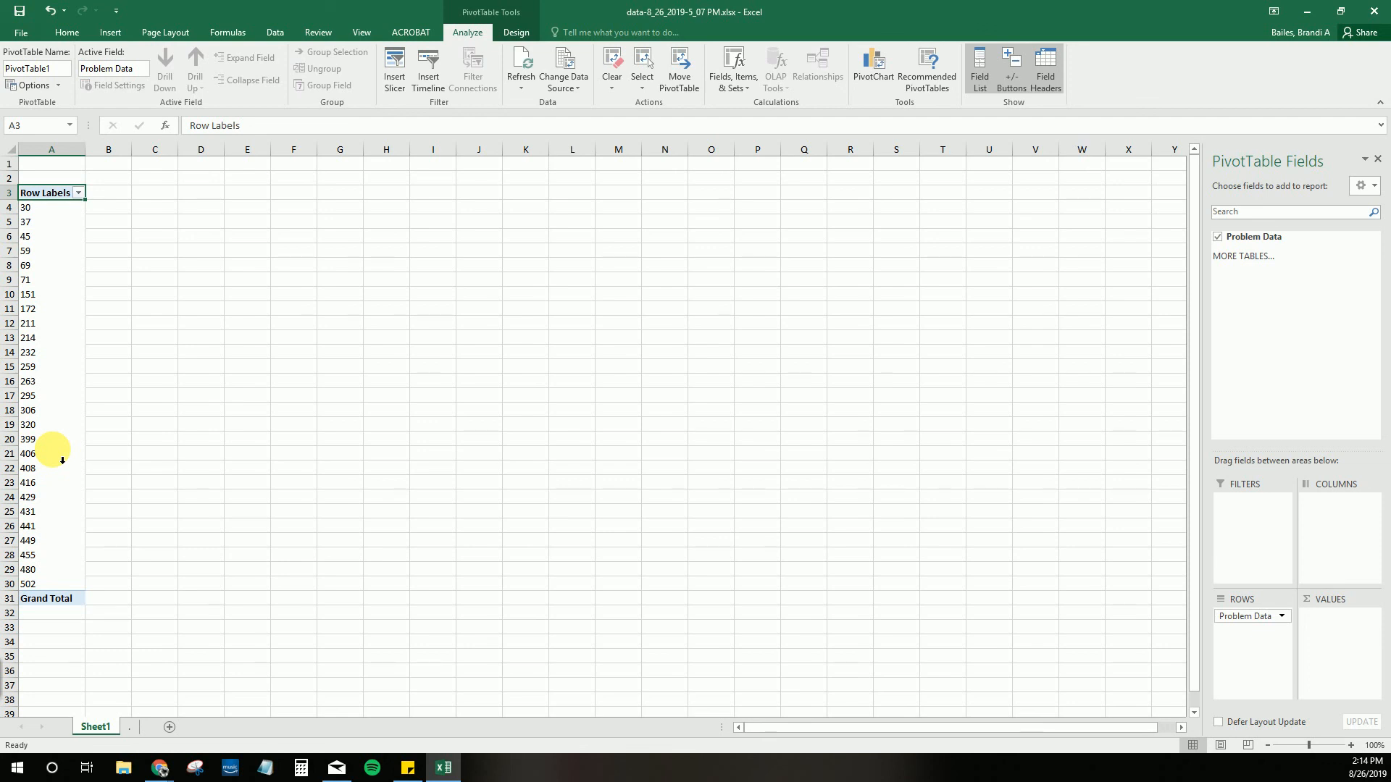
Group the PivotTable row labels starting at 30, ending at 502, by 79.
{"action": "right_click", "coordinate": [35, 380]}
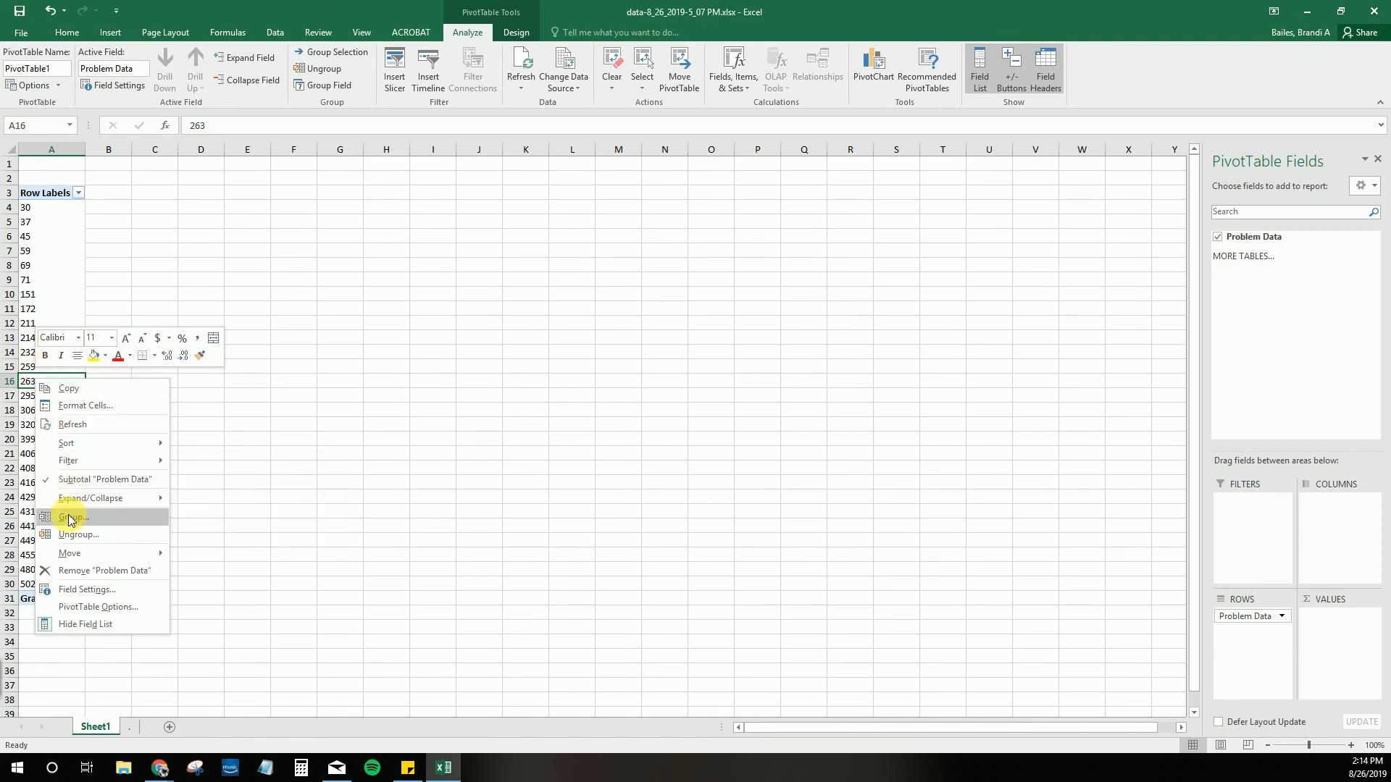
{"action": "key", "text": "Escape"}
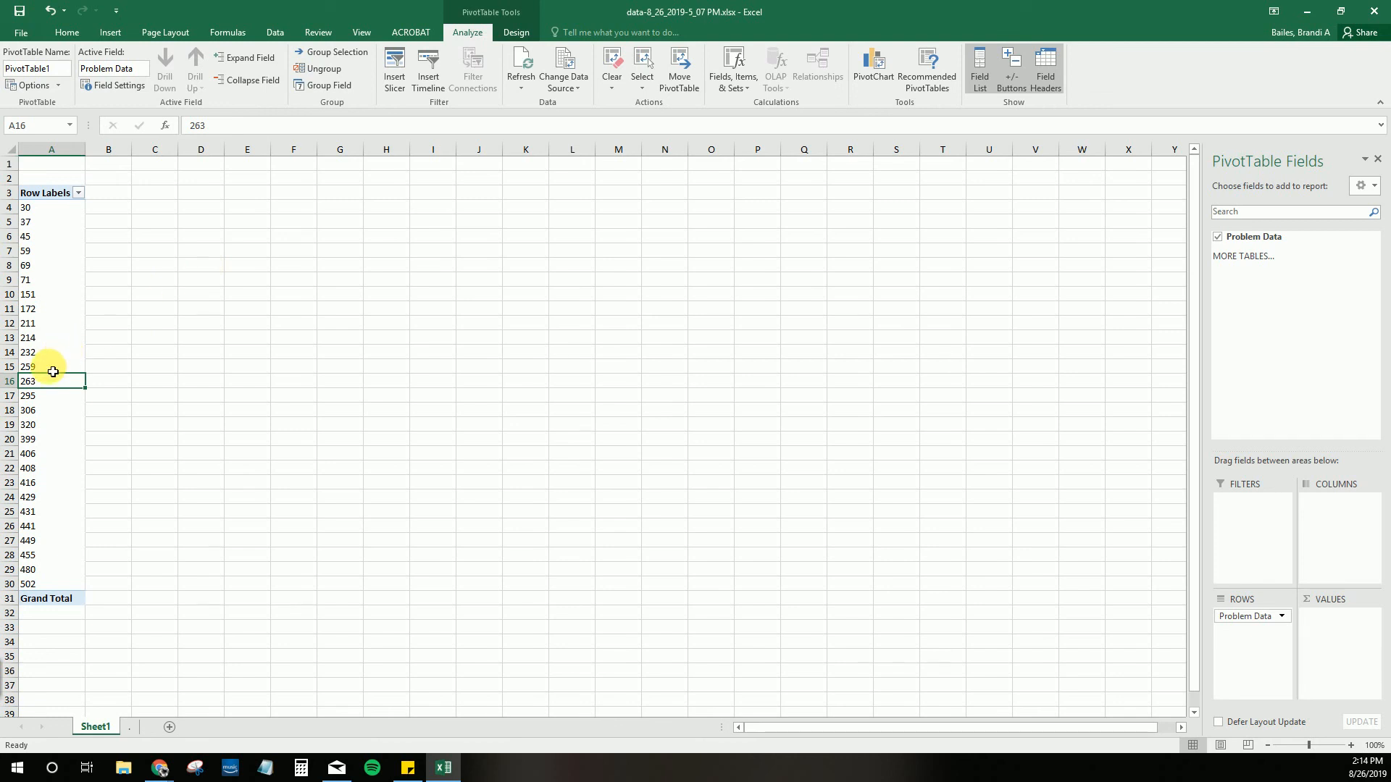
{"action": "right_click", "coordinate": [32, 364]}
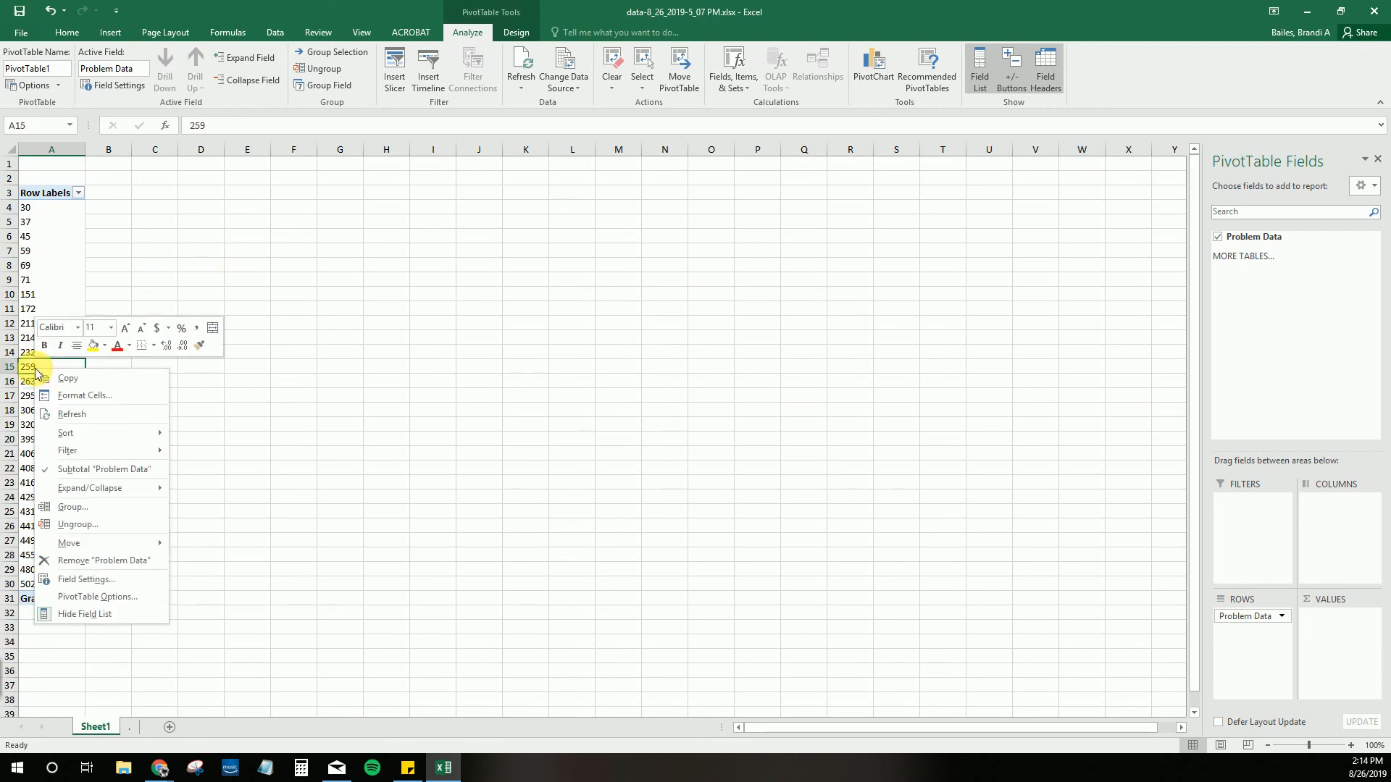
{"action": "left_click", "coordinate": [80, 508]}
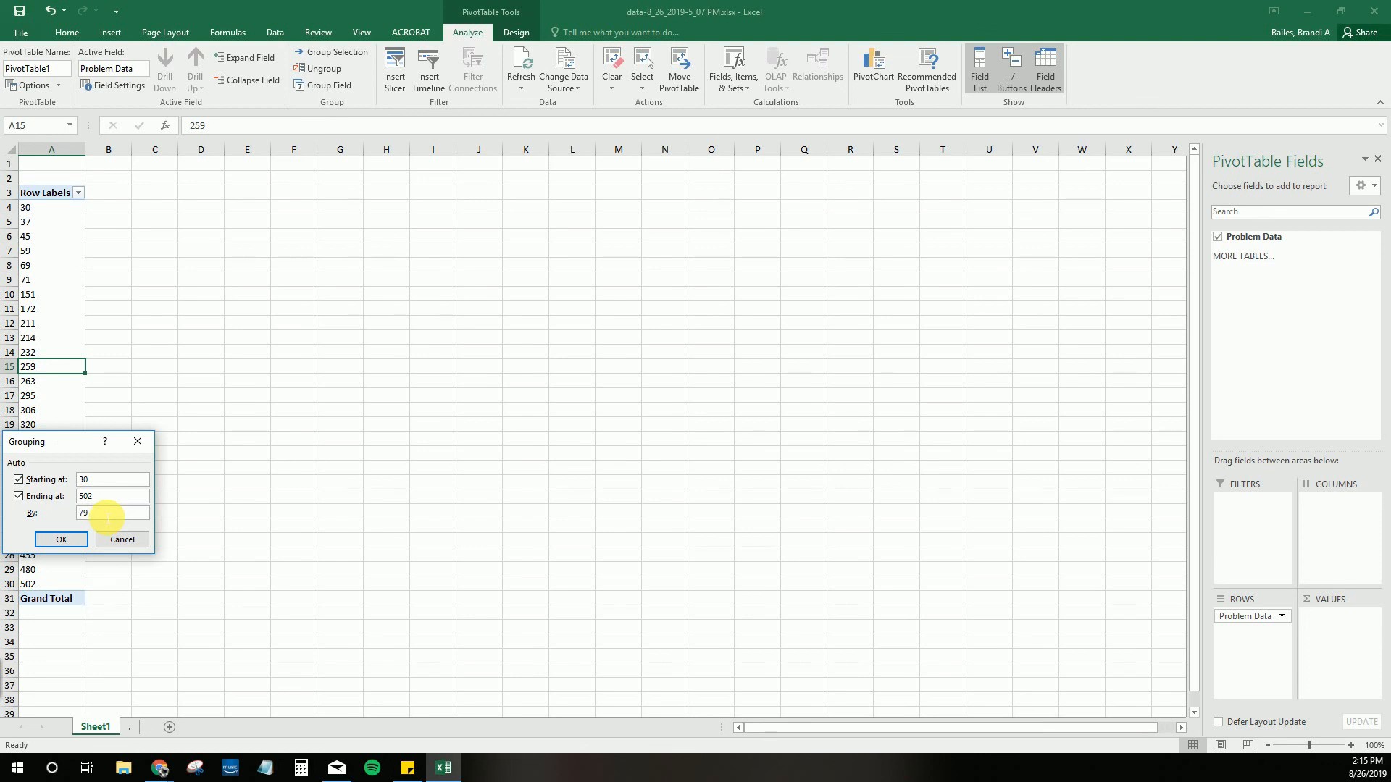
{"action": "left_click", "coordinate": [60, 540]}
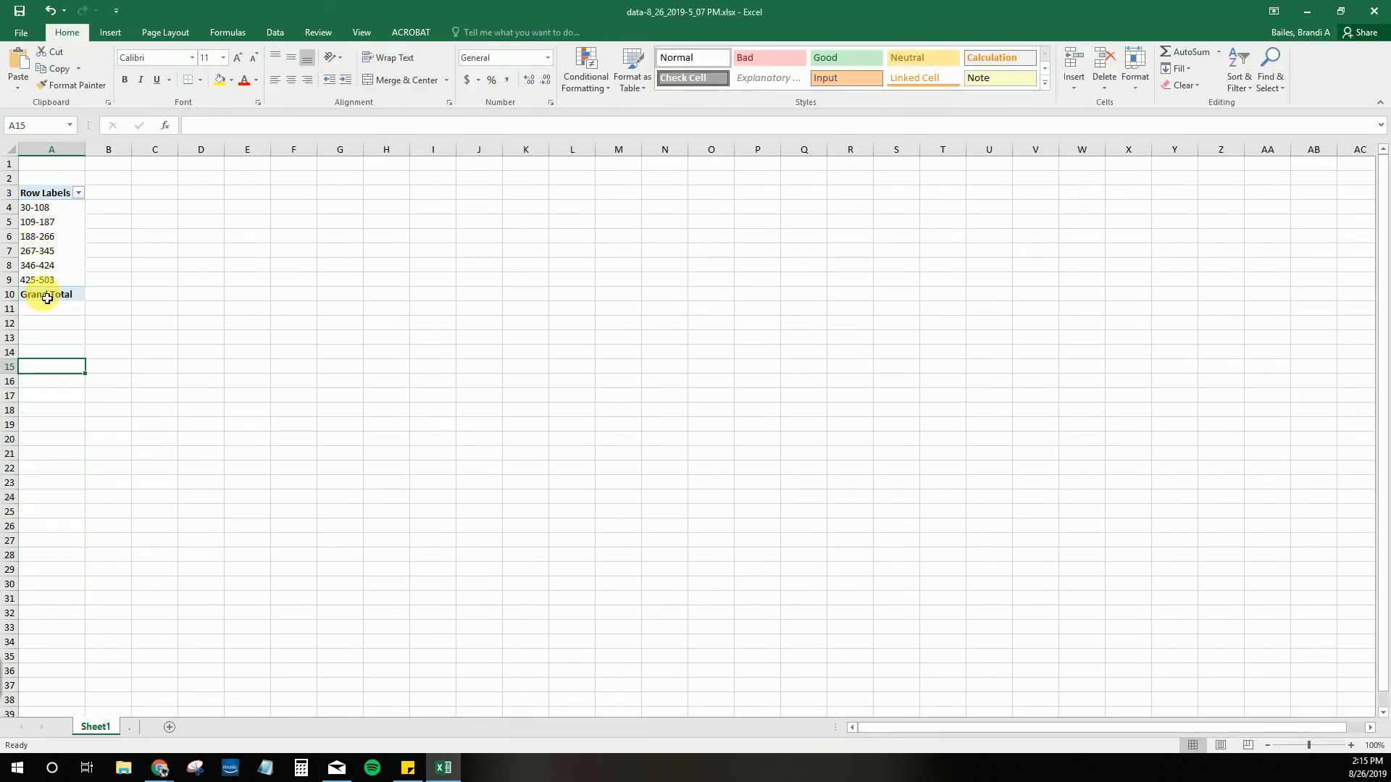
Add Problem Data to the PivotTable's values, review the available summary functions and keep it summarized by Count.
{"action": "left_click", "coordinate": [57, 258]}
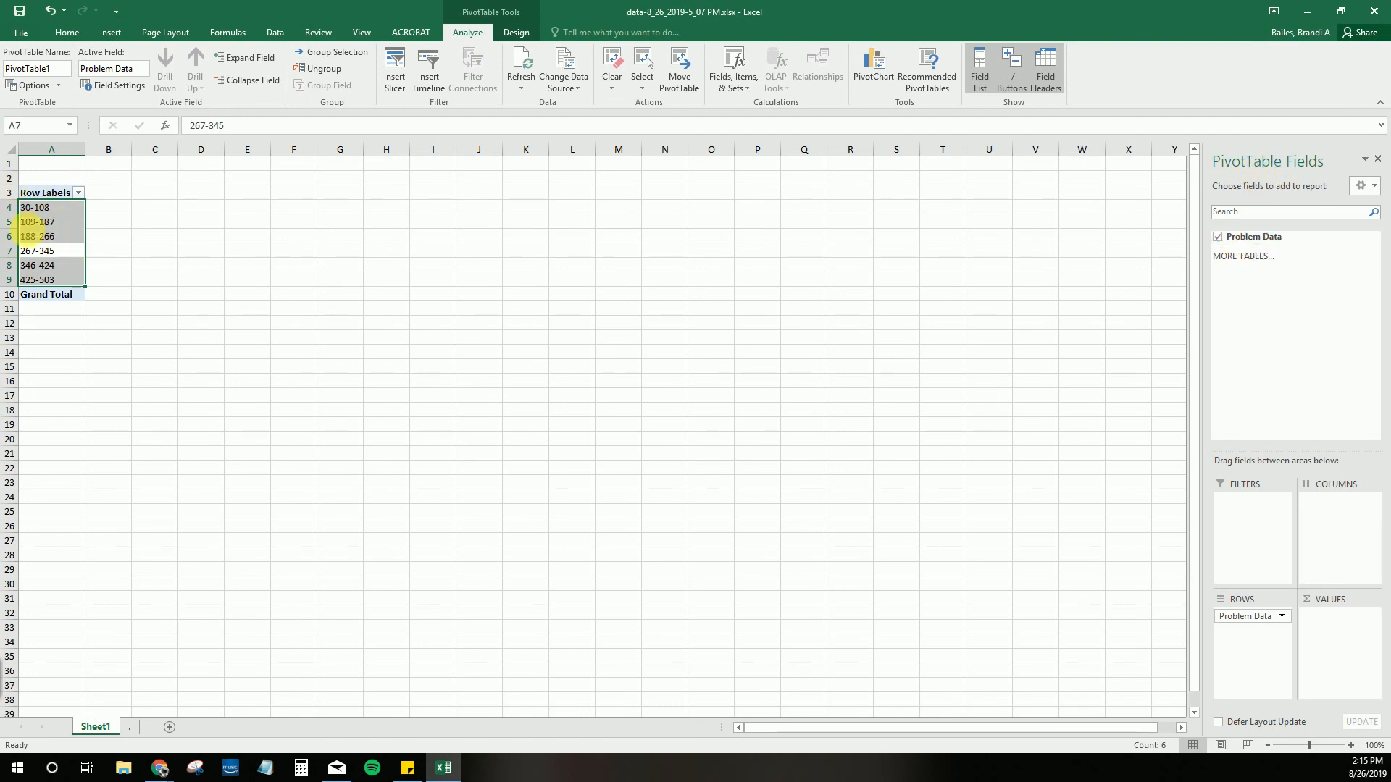
{"action": "left_click_drag", "start_coordinate": [1242, 236], "coordinate": [1380, 631]}
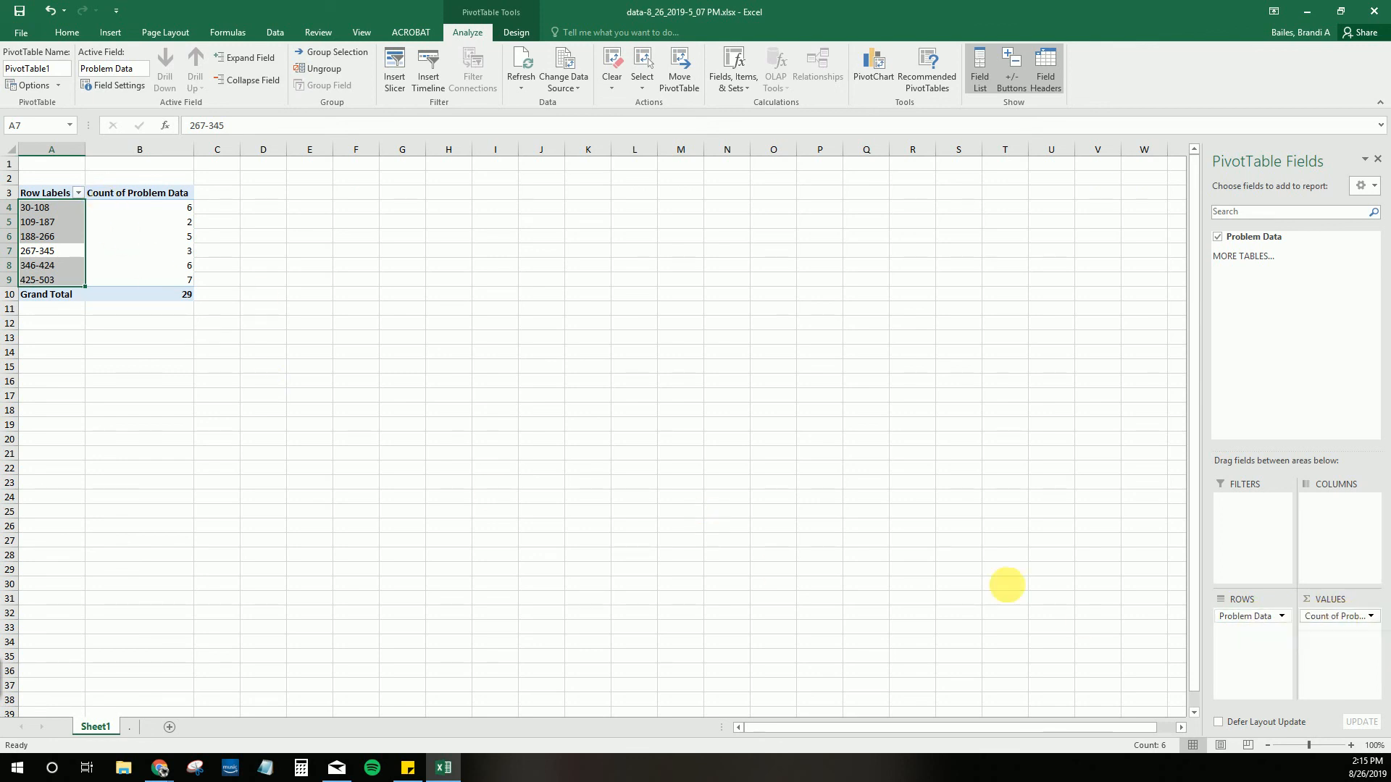
{"action": "left_click", "coordinate": [1371, 617]}
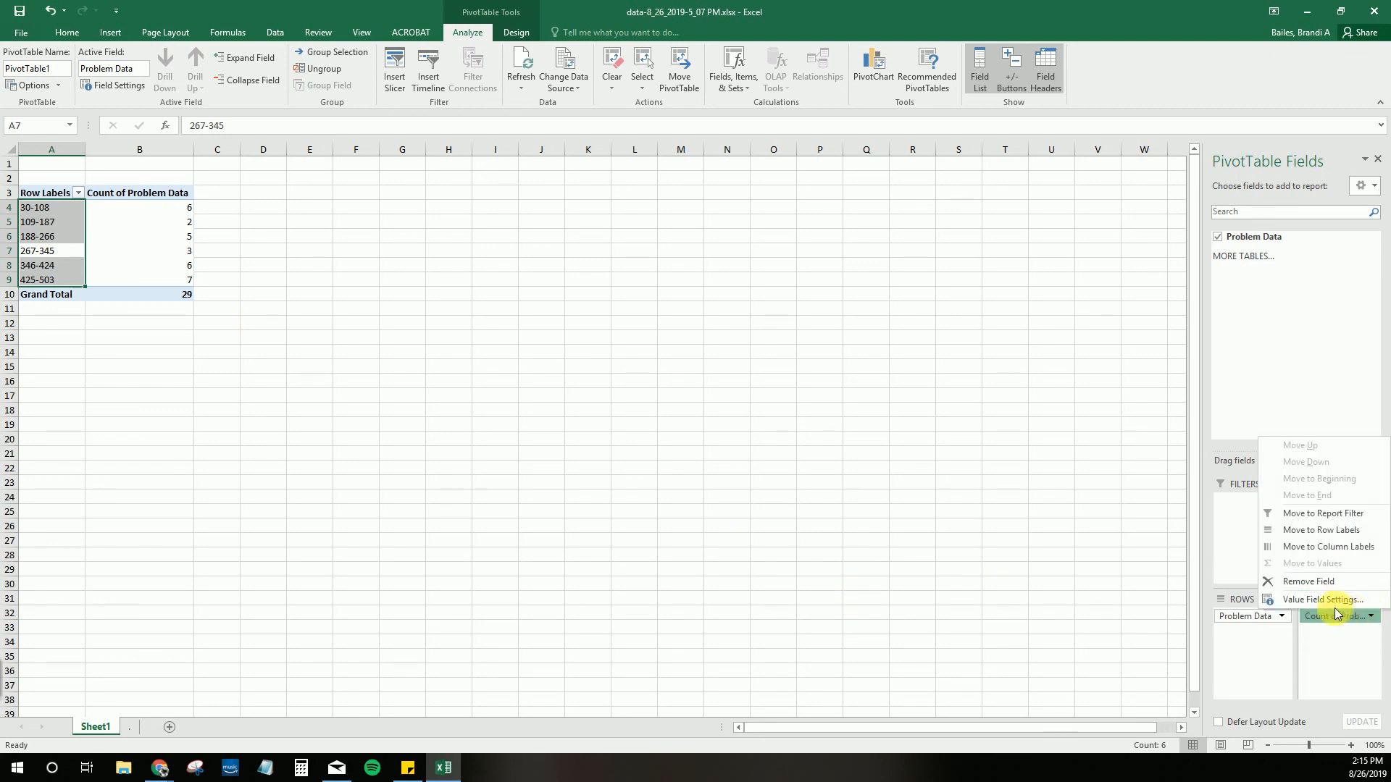
{"action": "left_click", "coordinate": [1292, 602]}
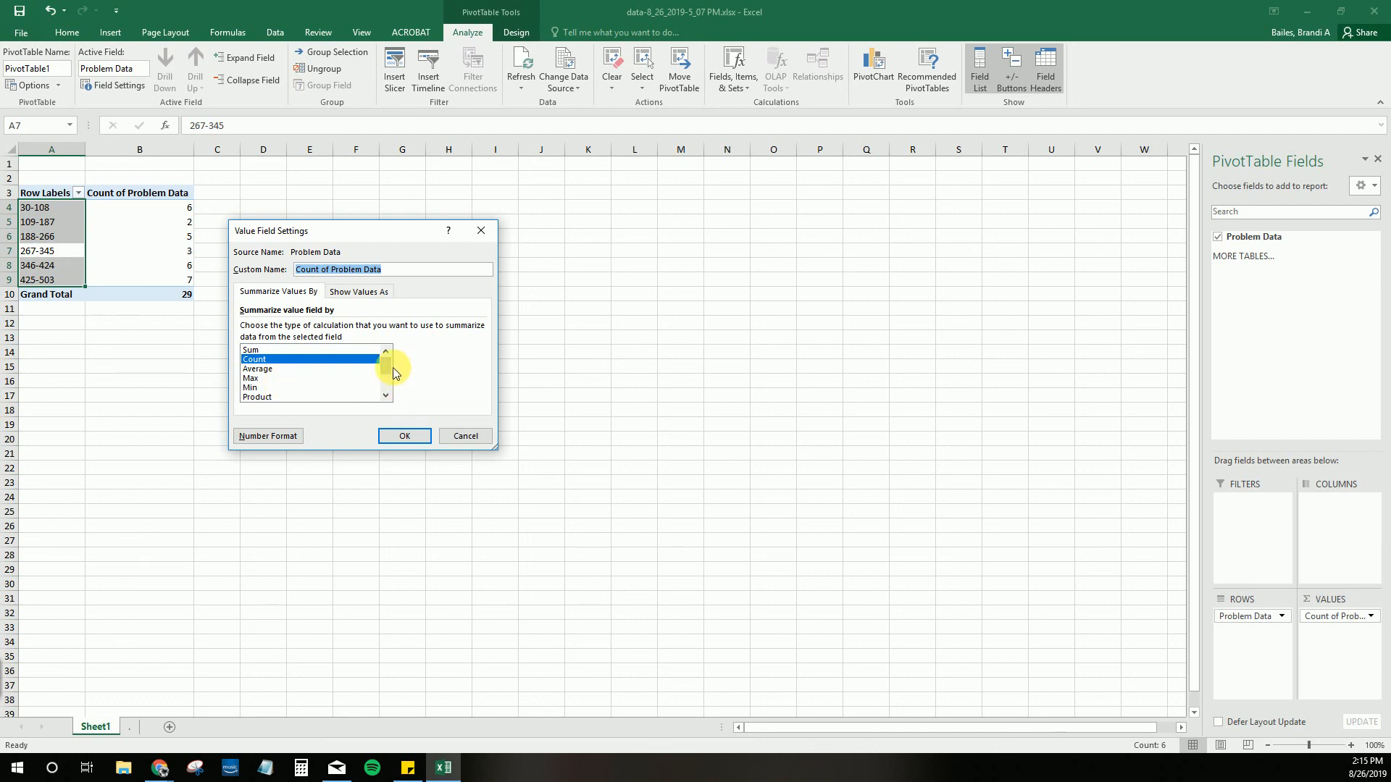
{"action": "left_click", "coordinate": [386, 395]}
{"action": "left_click", "coordinate": [386, 395]}
{"action": "left_click", "coordinate": [386, 395]}
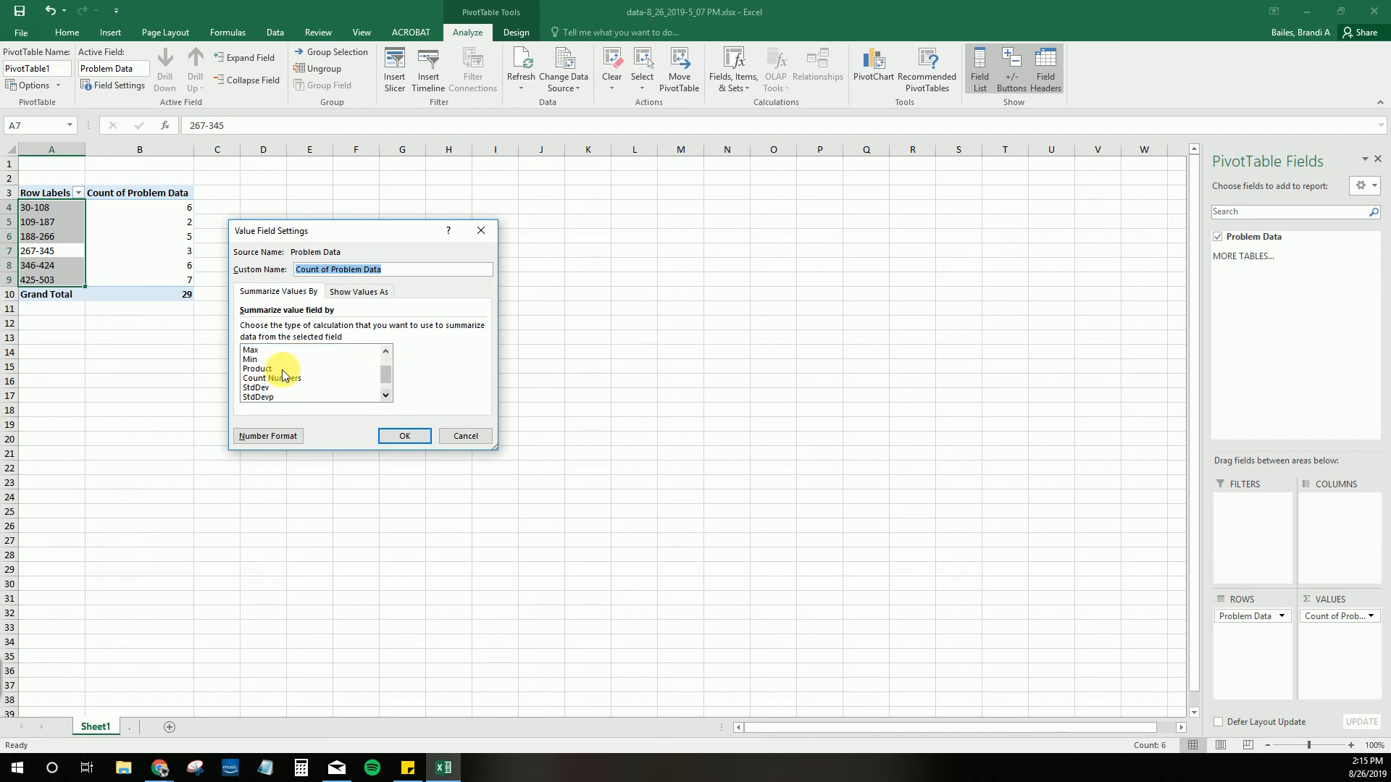
{"action": "left_click", "coordinate": [386, 396]}
{"action": "left_click", "coordinate": [386, 396]}
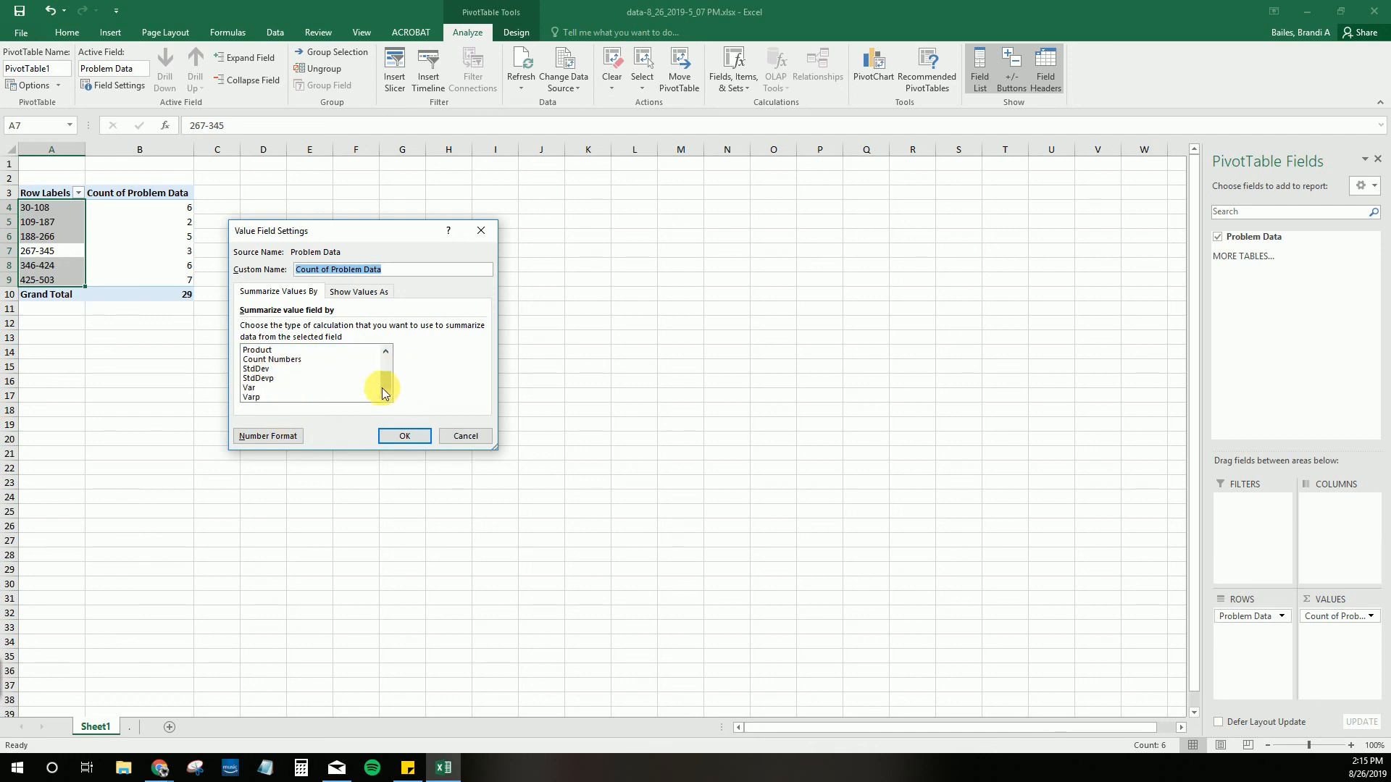
{"action": "left_click", "coordinate": [386, 351]}
{"action": "left_click", "coordinate": [387, 350]}
{"action": "left_click", "coordinate": [386, 351]}
{"action": "left_click", "coordinate": [386, 351]}
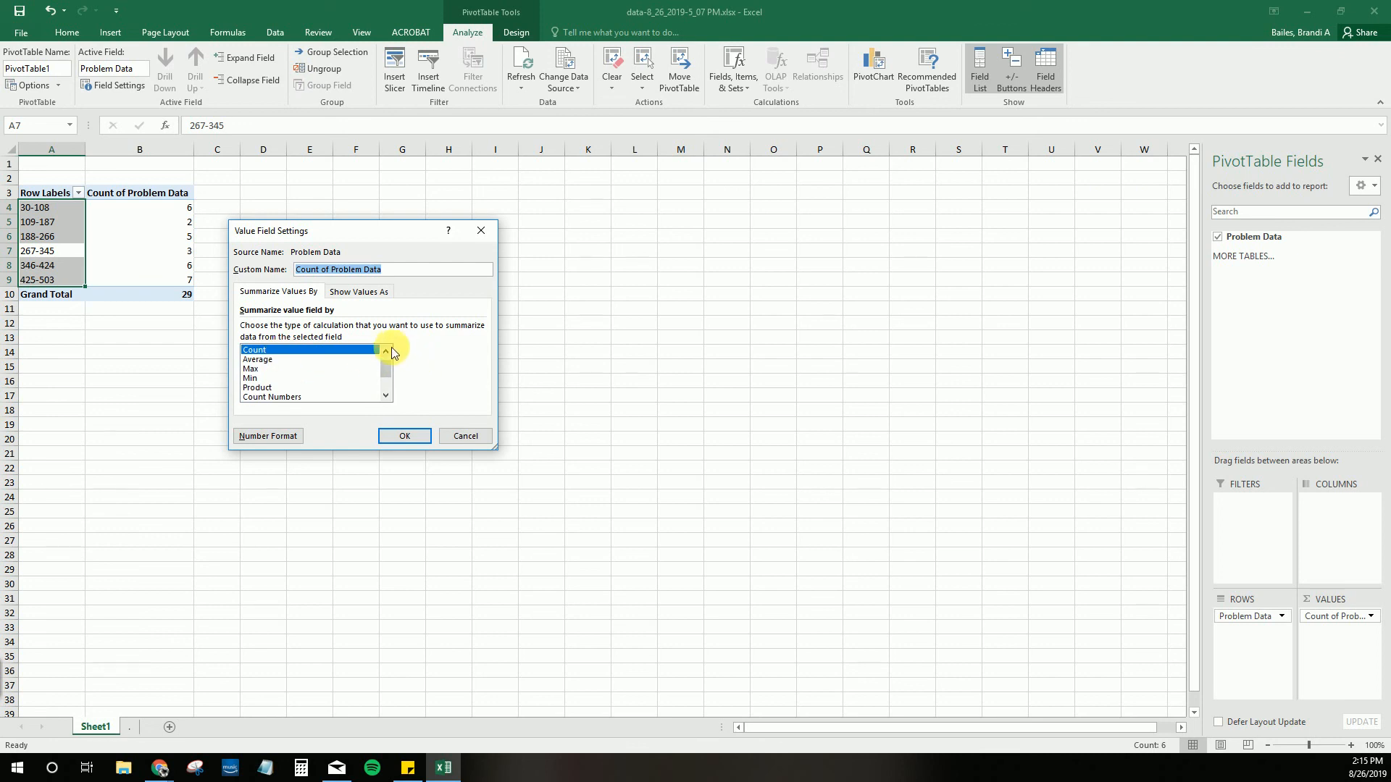
{"action": "left_click", "coordinate": [386, 350]}
{"action": "left_click", "coordinate": [253, 359]}
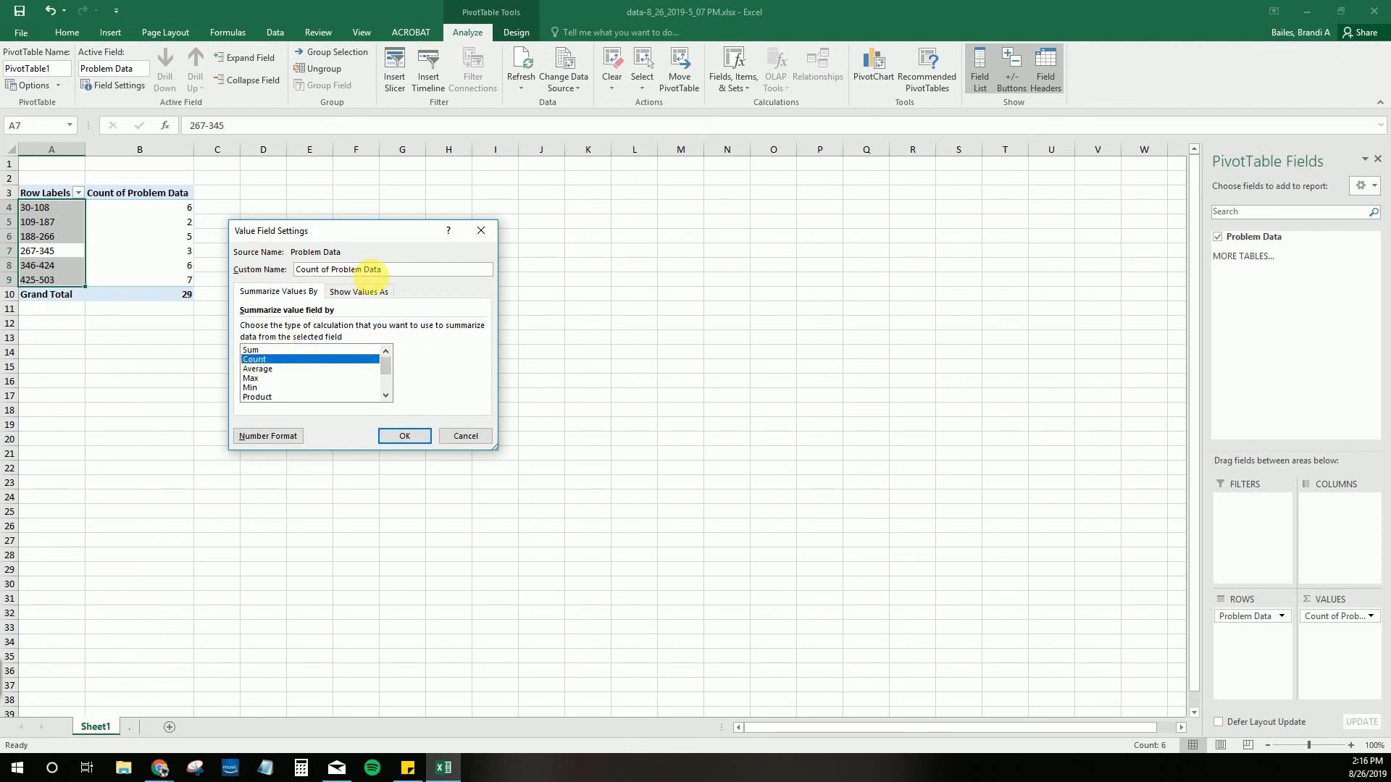
{"action": "left_click", "coordinate": [405, 435]}
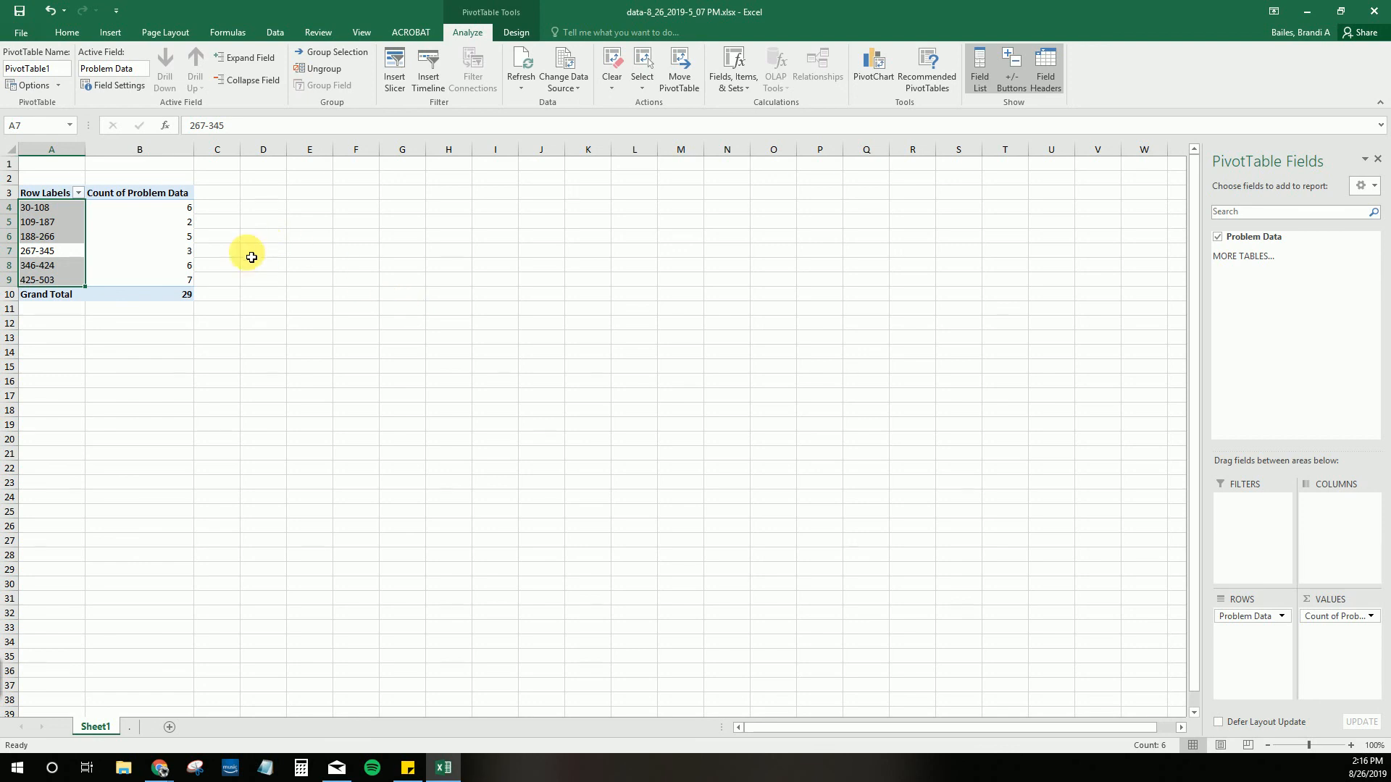
Check the homework's answer table for its class boxes and column headings against the PivotTable's class ranges.
{"action": "left_click_drag", "start_coordinate": [420, 10], "coordinate": [728, 239]}
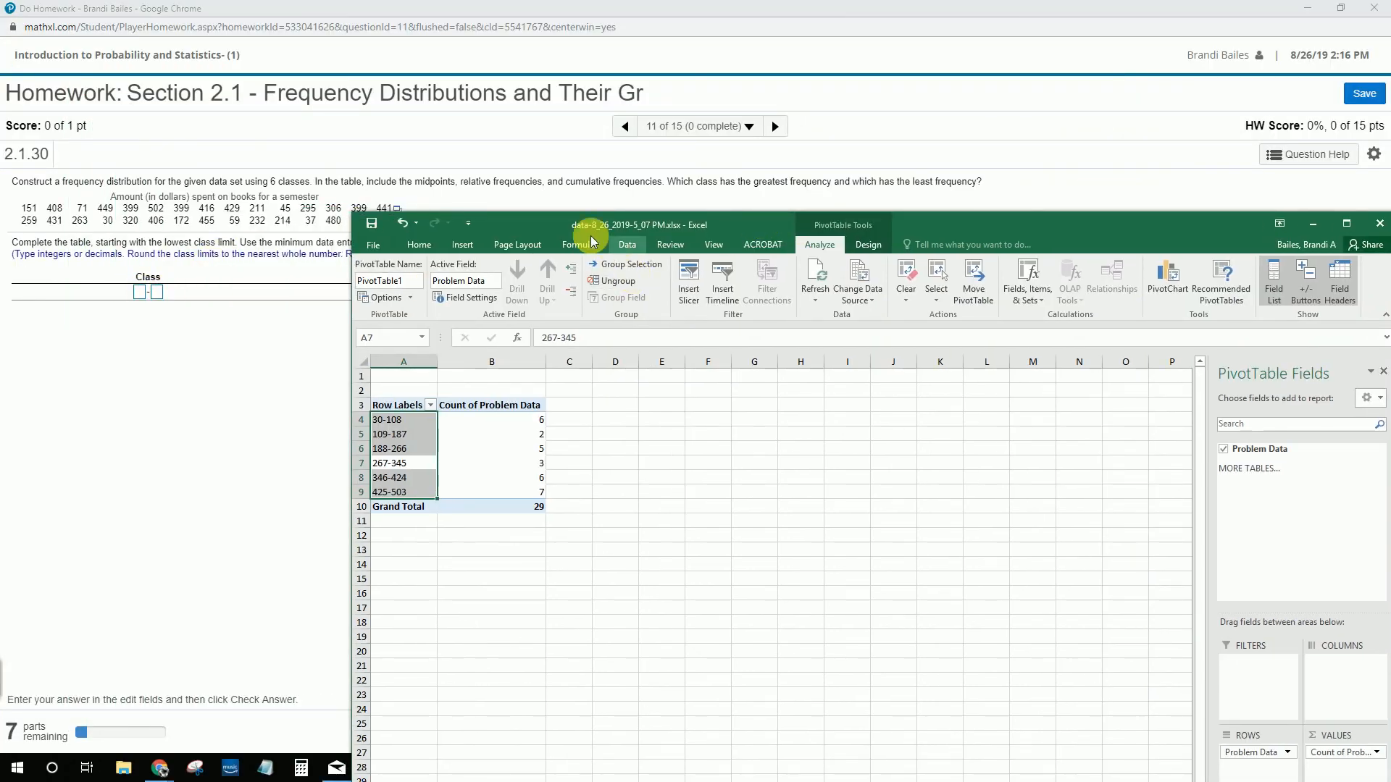
{"action": "left_click_drag", "start_coordinate": [553, 222], "coordinate": [1084, 241]}
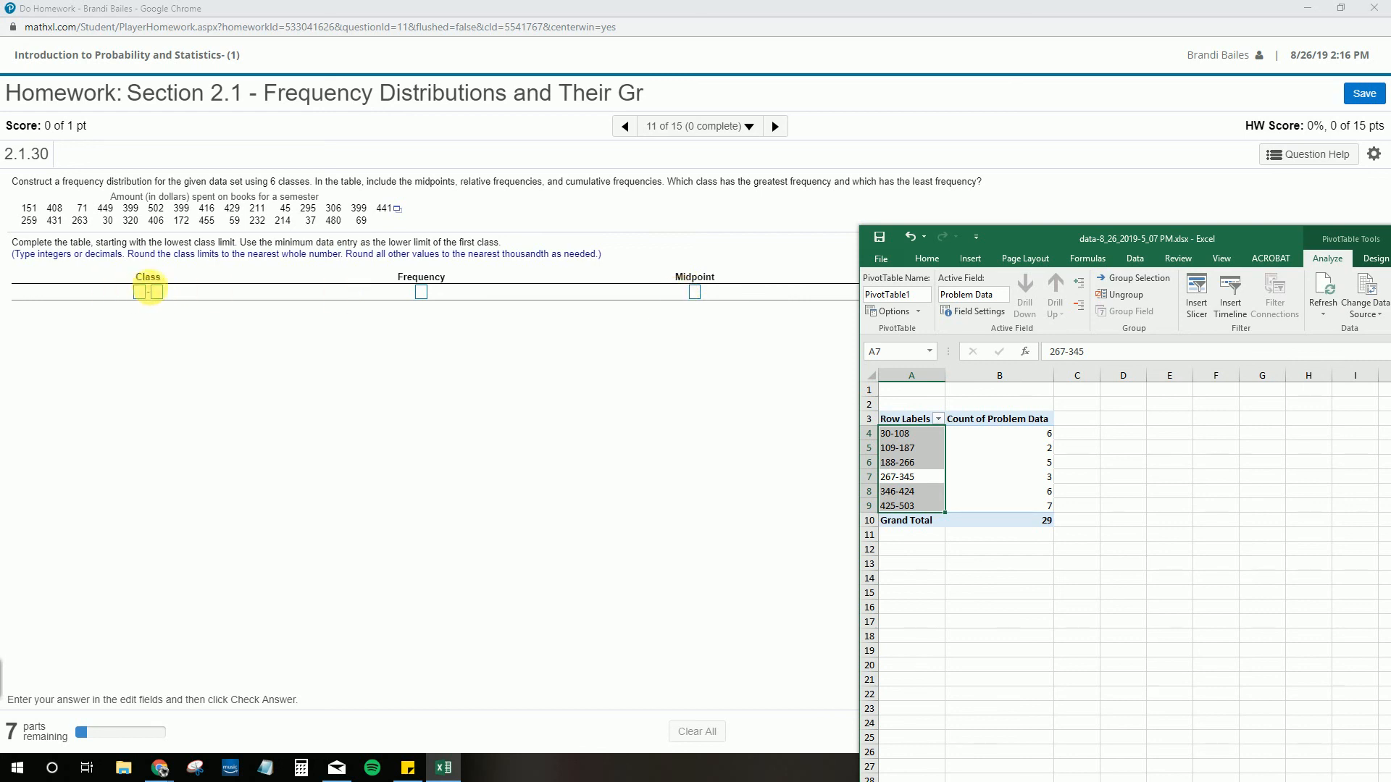
{"action": "left_click_drag", "start_coordinate": [1054, 241], "coordinate": [632, 225]}
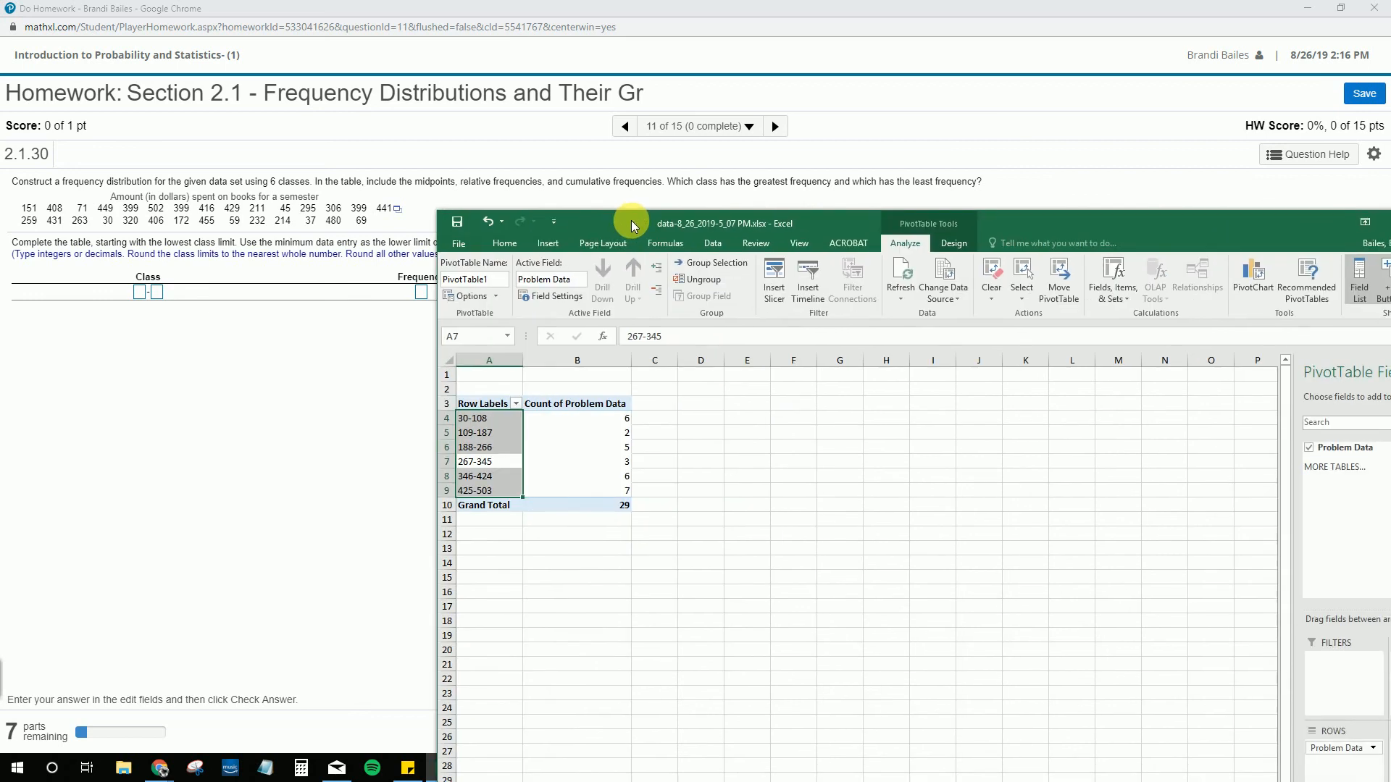
{"action": "double_click", "coordinate": [632, 225]}
{"action": "left_click", "coordinate": [52, 223]}
{"action": "left_click", "coordinate": [46, 202]}
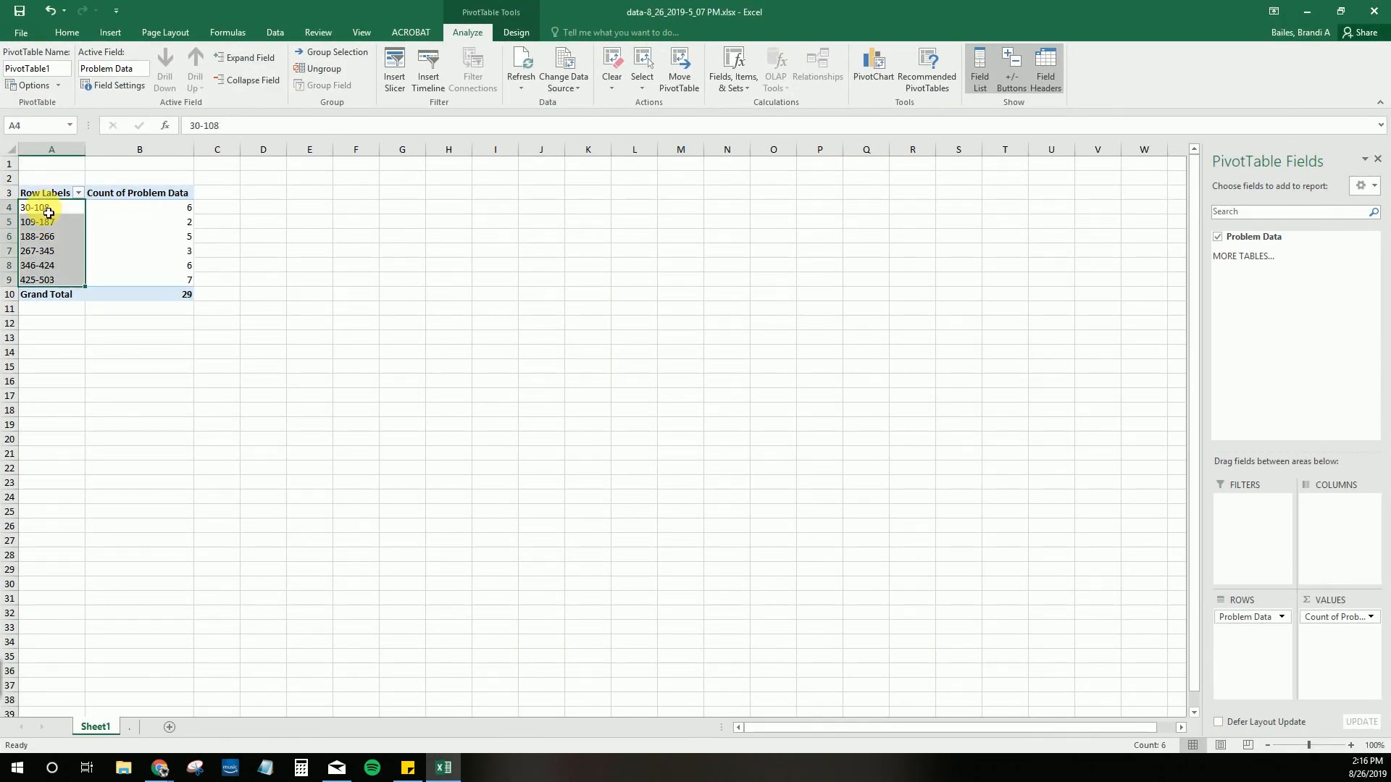
{"action": "left_click", "coordinate": [47, 214]}
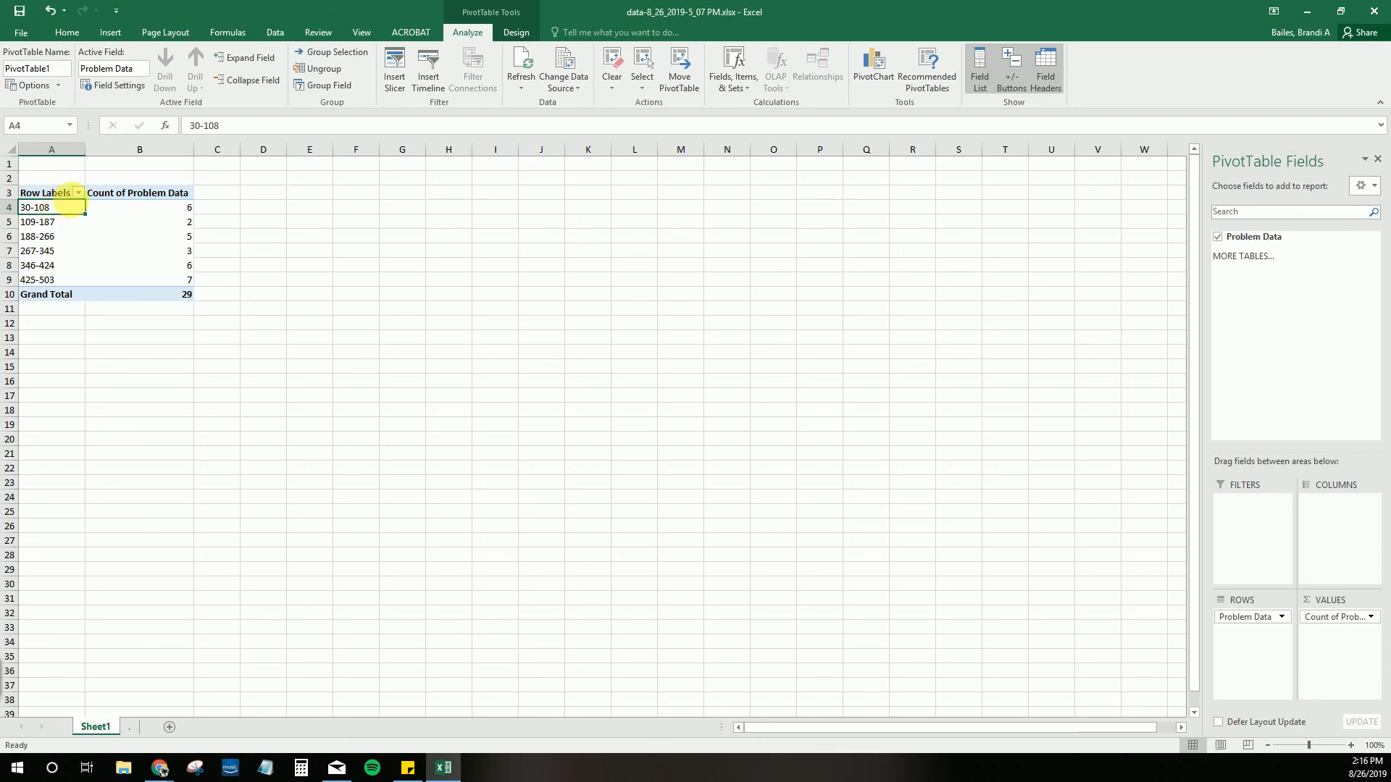
Enter the lower class limits 30 and 109 in D4:D5 and extend the series down to D9.
{"action": "left_click", "coordinate": [270, 209]}
{"action": "type", "text": "30"}
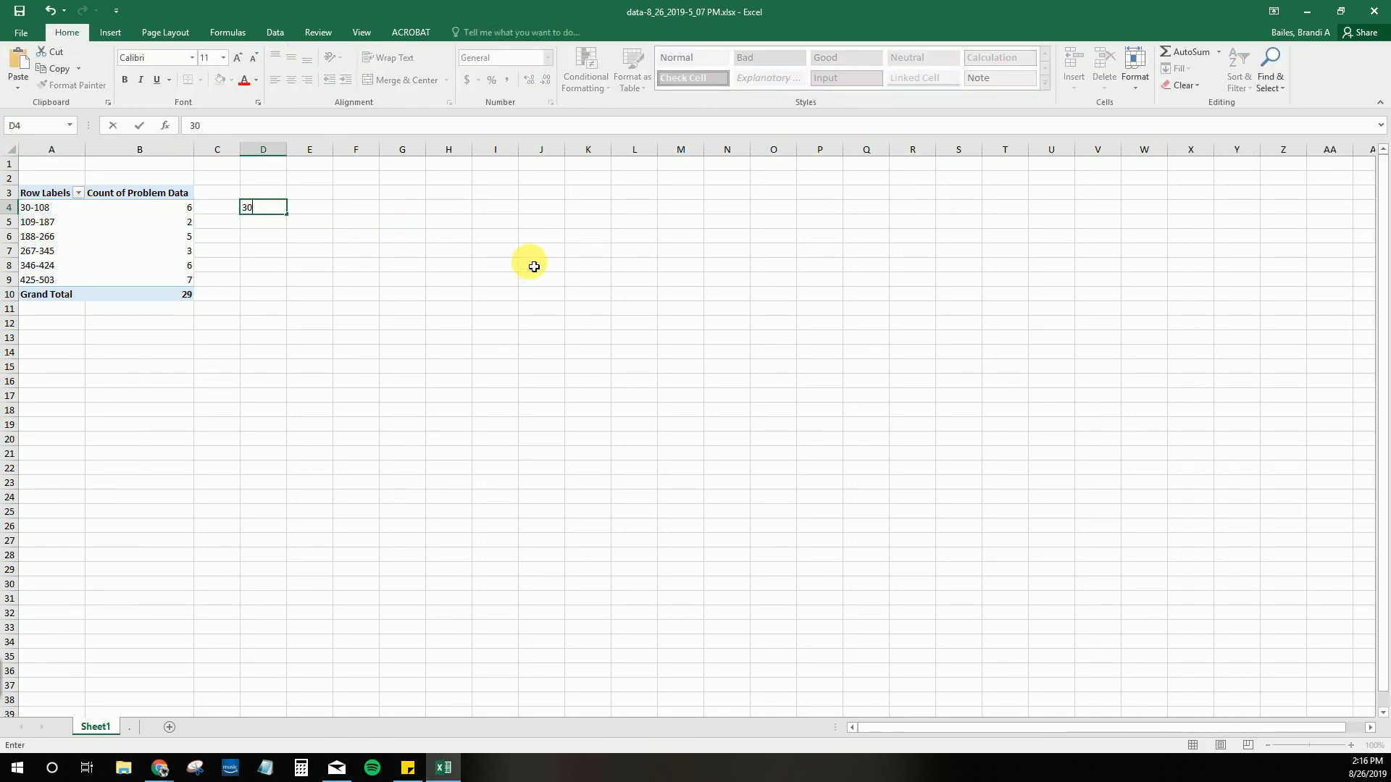
{"action": "key", "text": "Return"}
{"action": "type", "text": "109"}
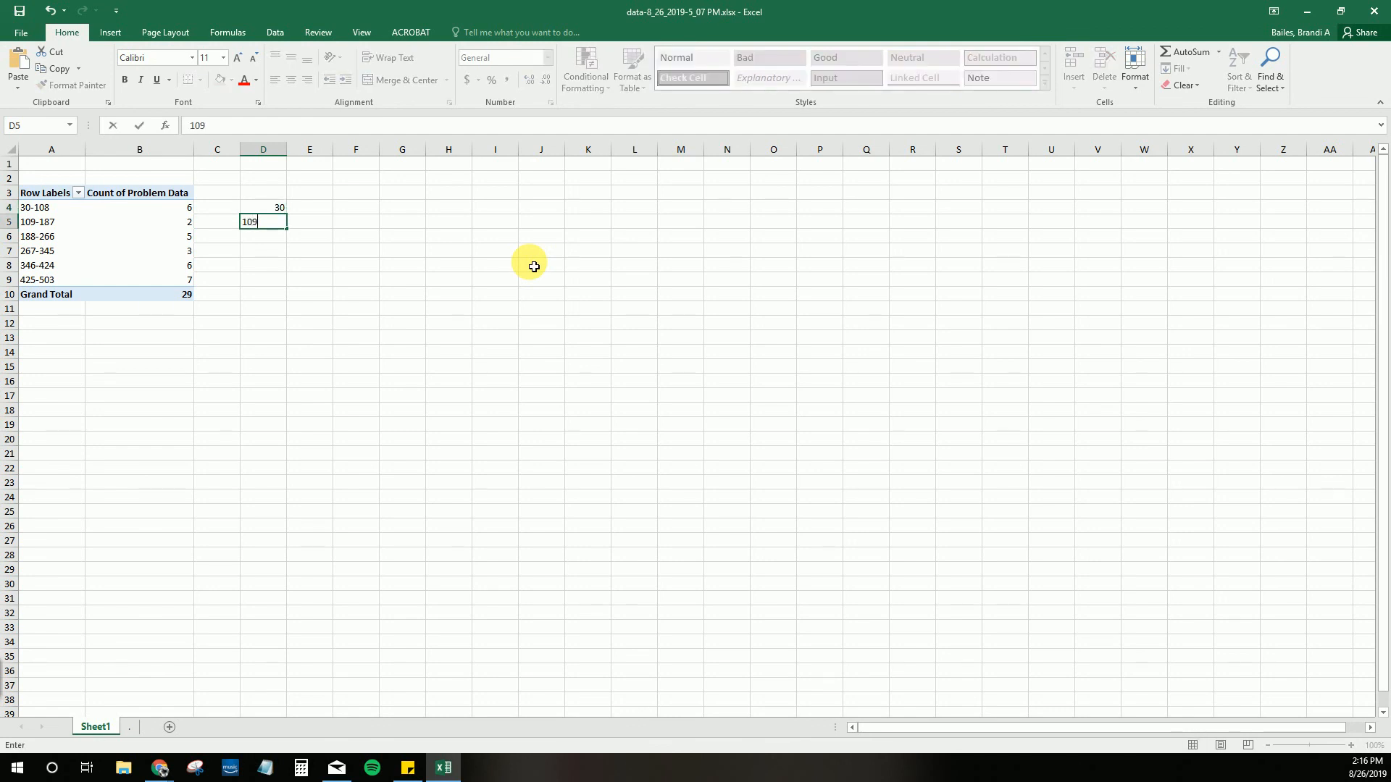
{"action": "key", "text": "Return"}
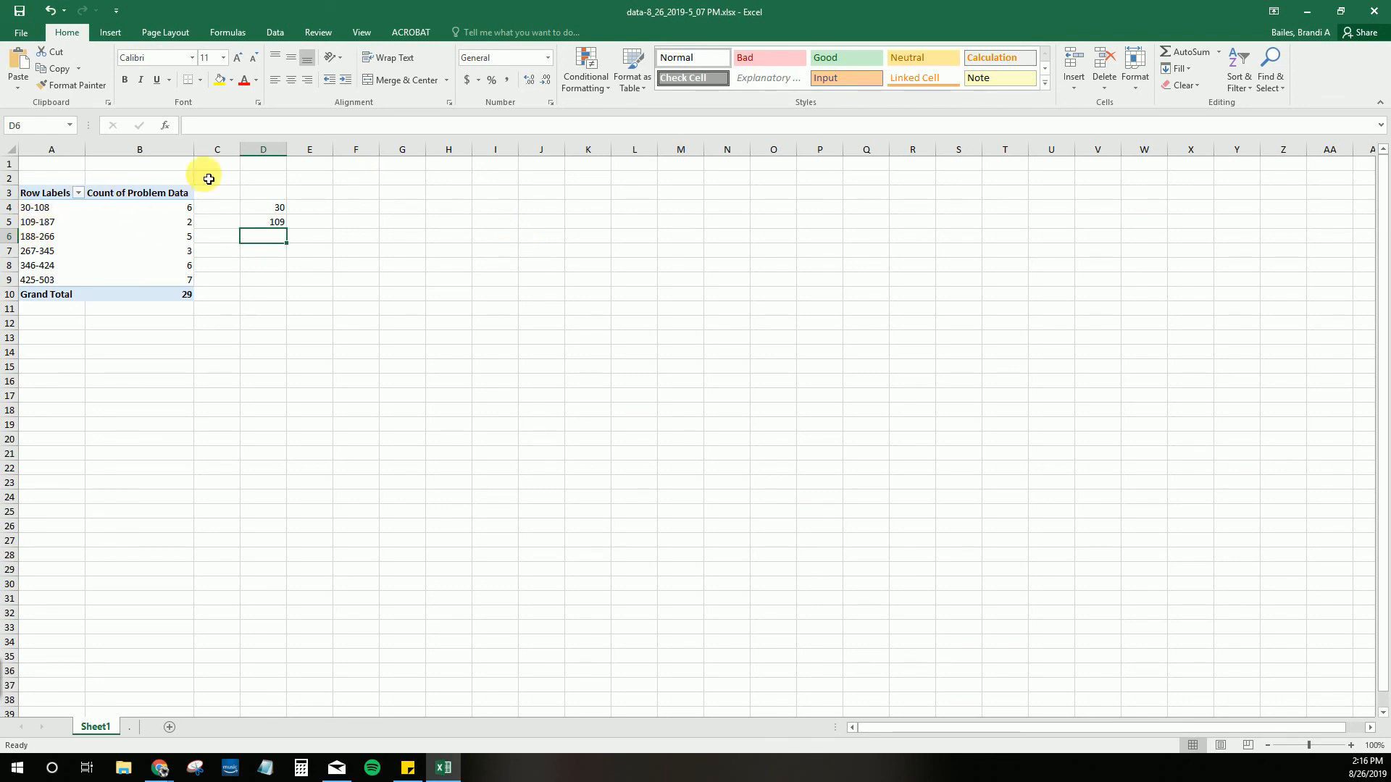
{"action": "left_click_drag", "start_coordinate": [273, 208], "coordinate": [274, 231]}
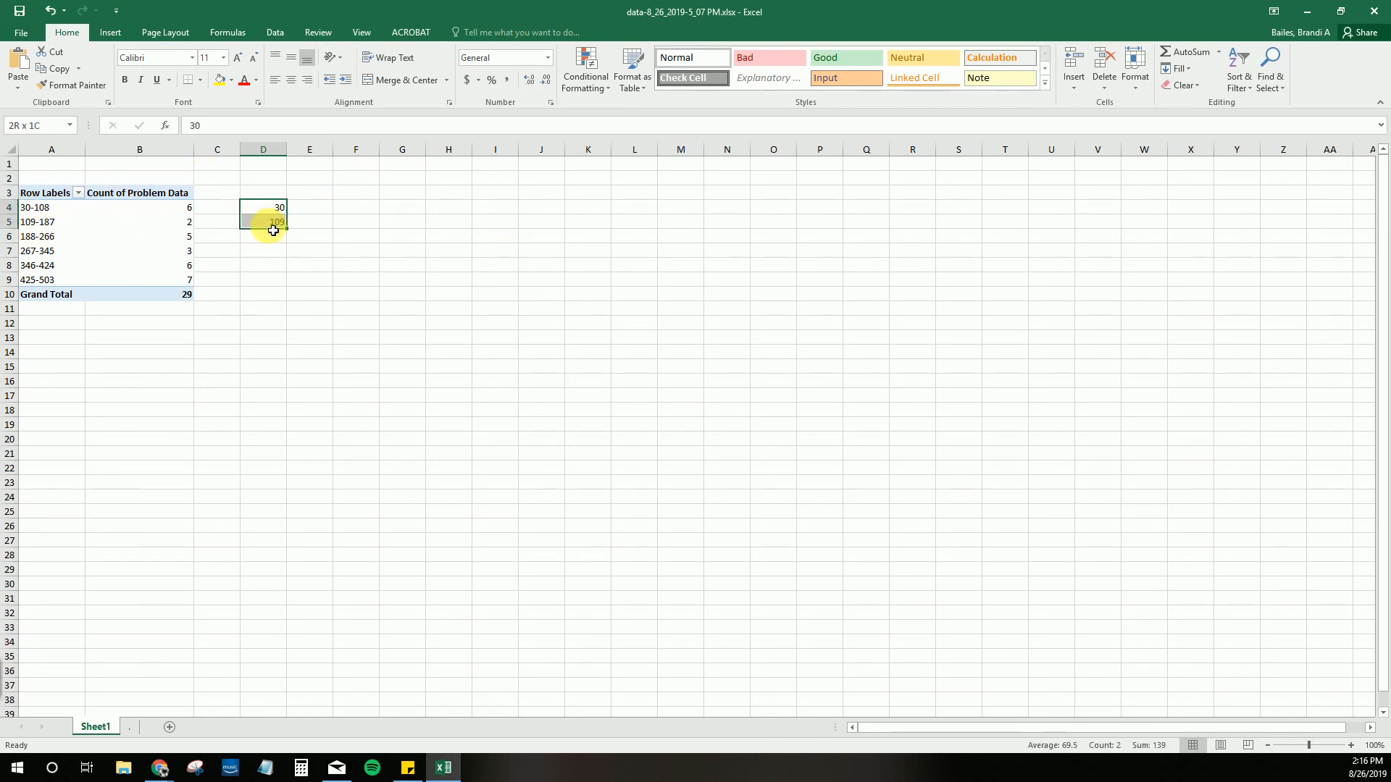
{"action": "left_click", "coordinate": [323, 207]}
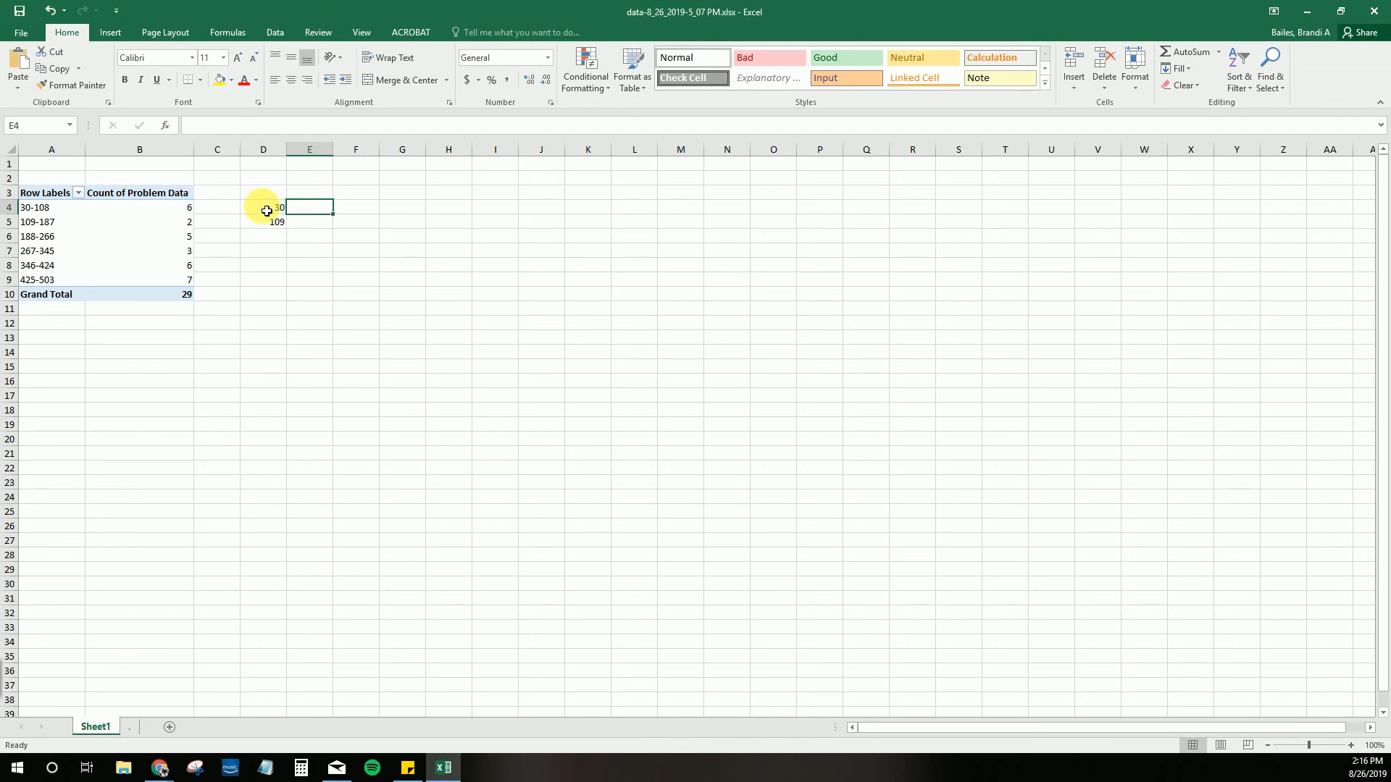
{"action": "left_click", "coordinate": [267, 210]}
{"action": "left_click_drag", "start_coordinate": [267, 210], "coordinate": [265, 225]}
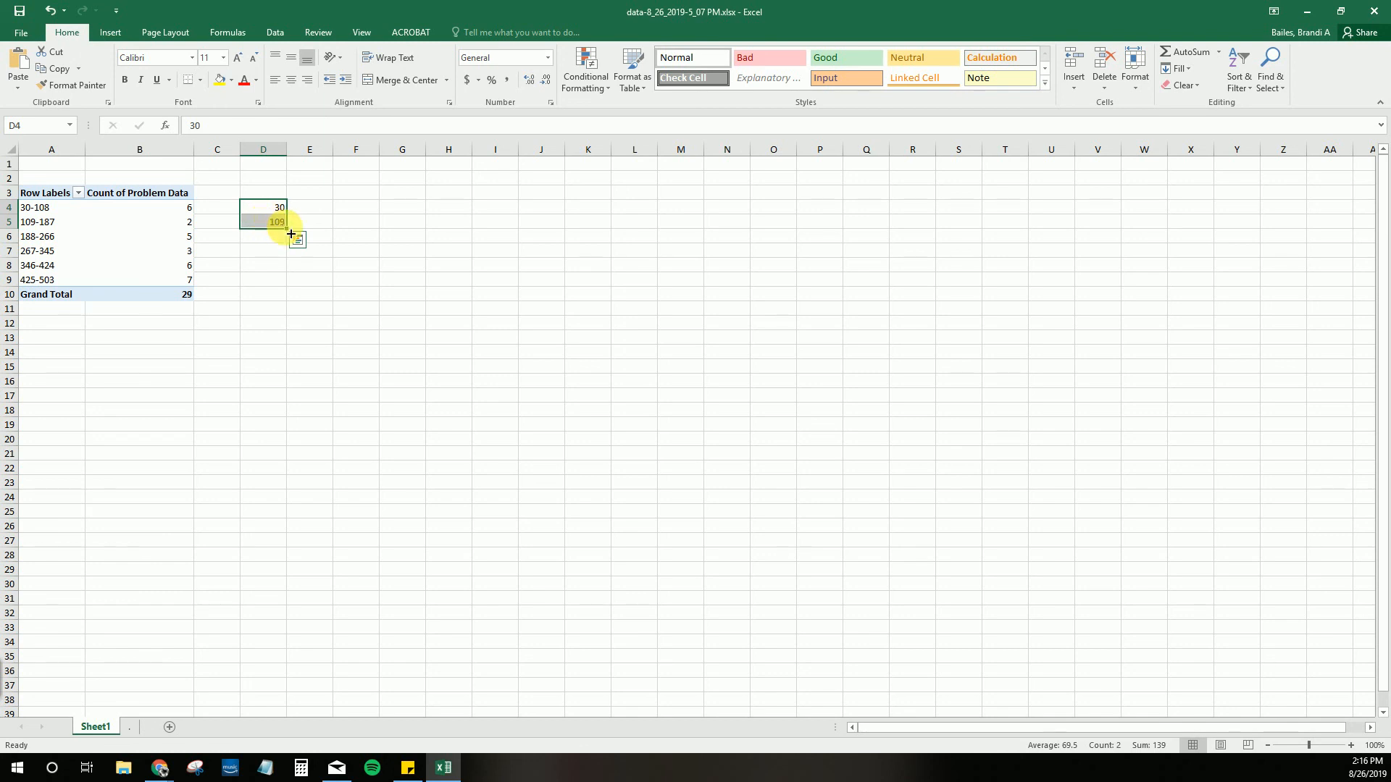
{"action": "left_click_drag", "start_coordinate": [291, 234], "coordinate": [288, 287]}
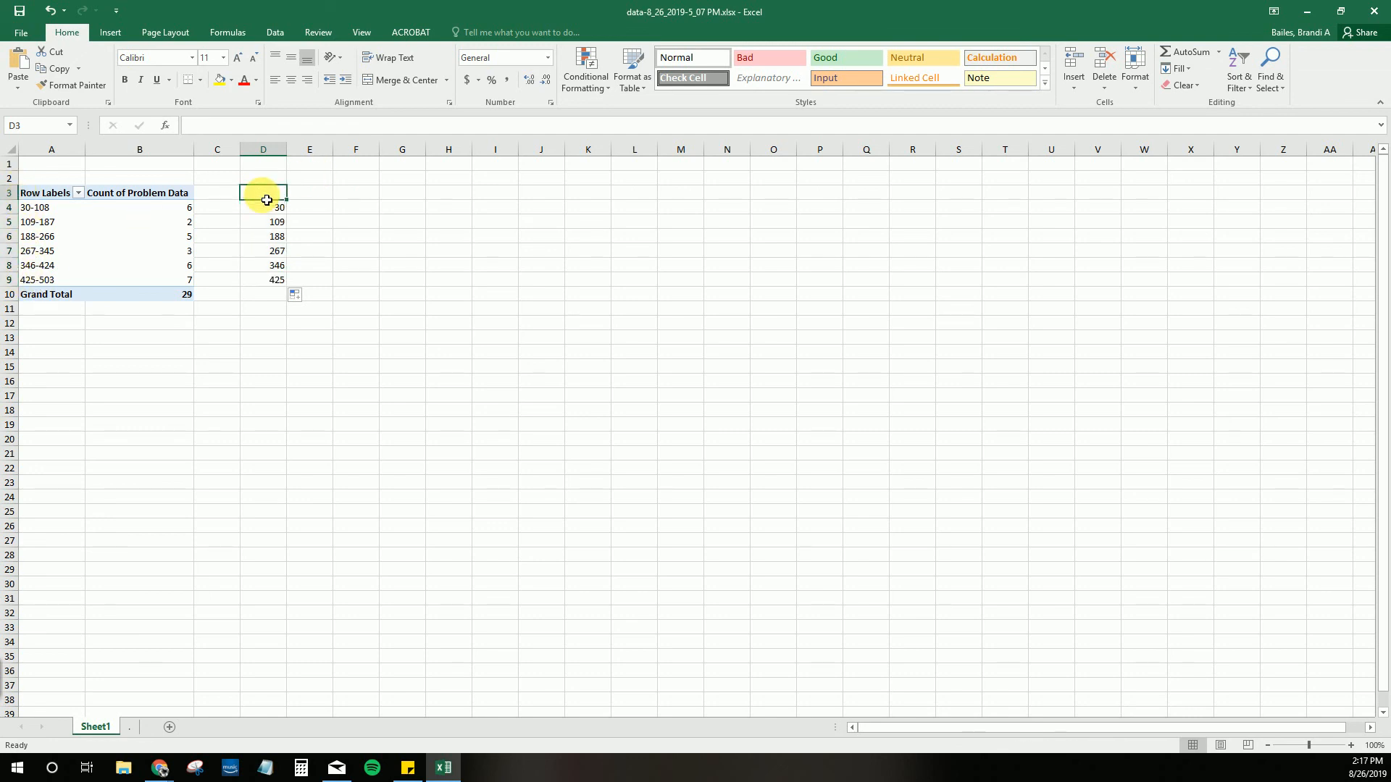
Add the column headings lcb in D3 and ucb in E3.
{"action": "type", "text": "lcb"}
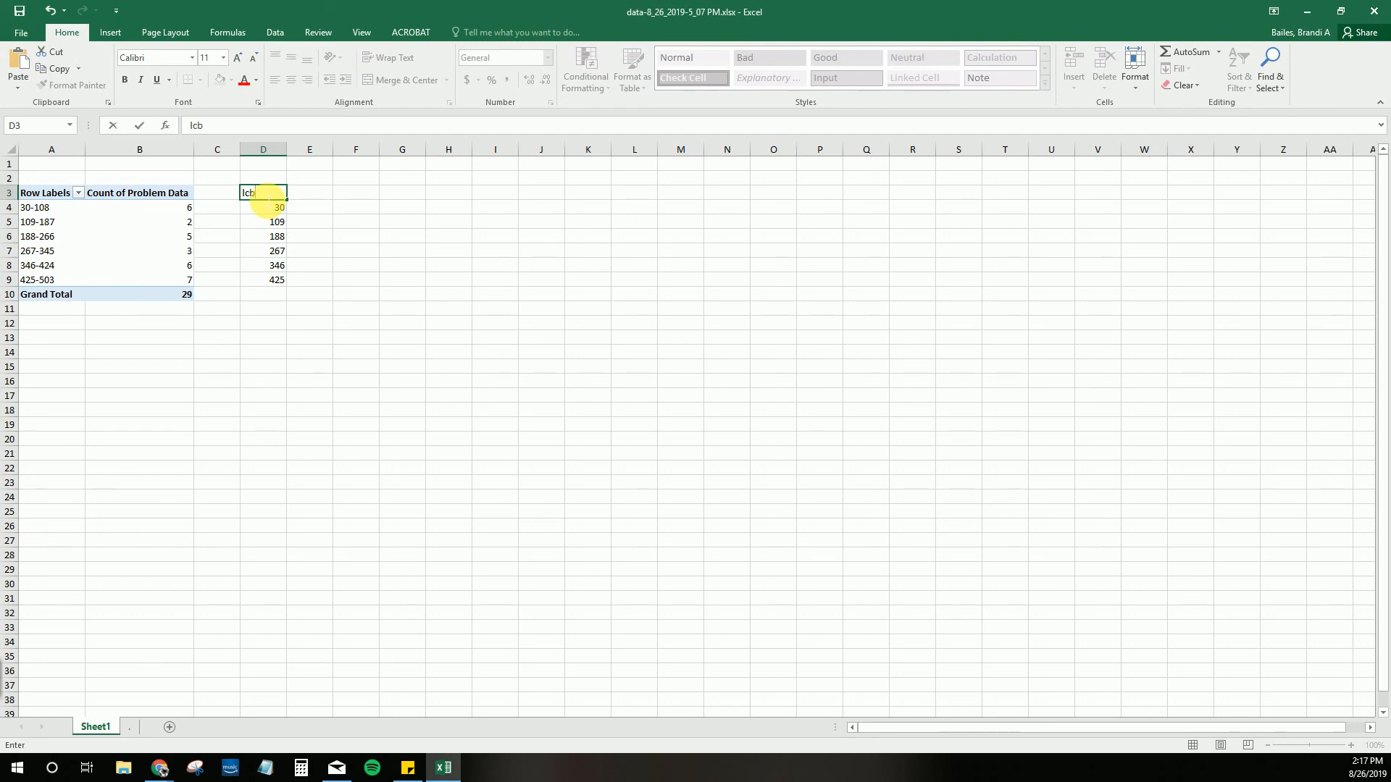
{"action": "left_click", "coordinate": [317, 199]}
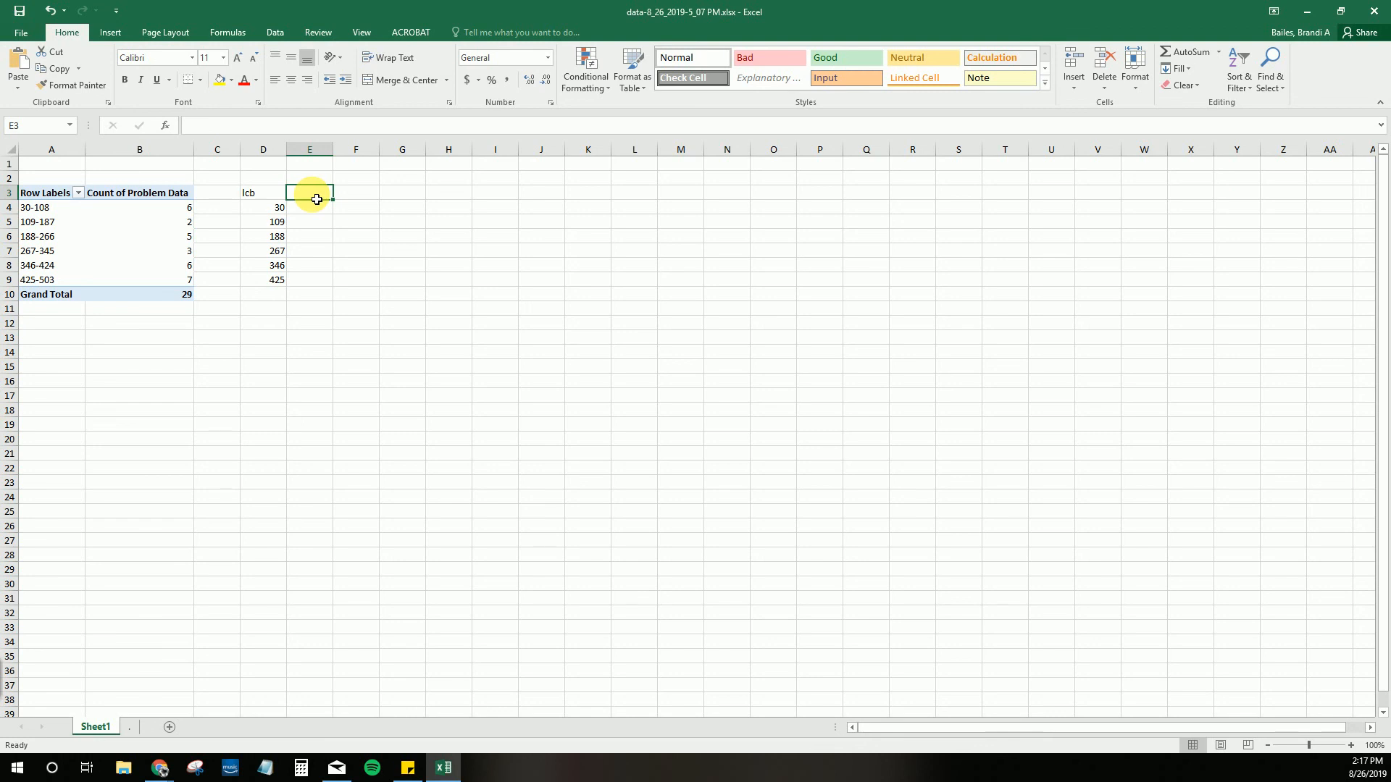
{"action": "type", "text": "uc"}
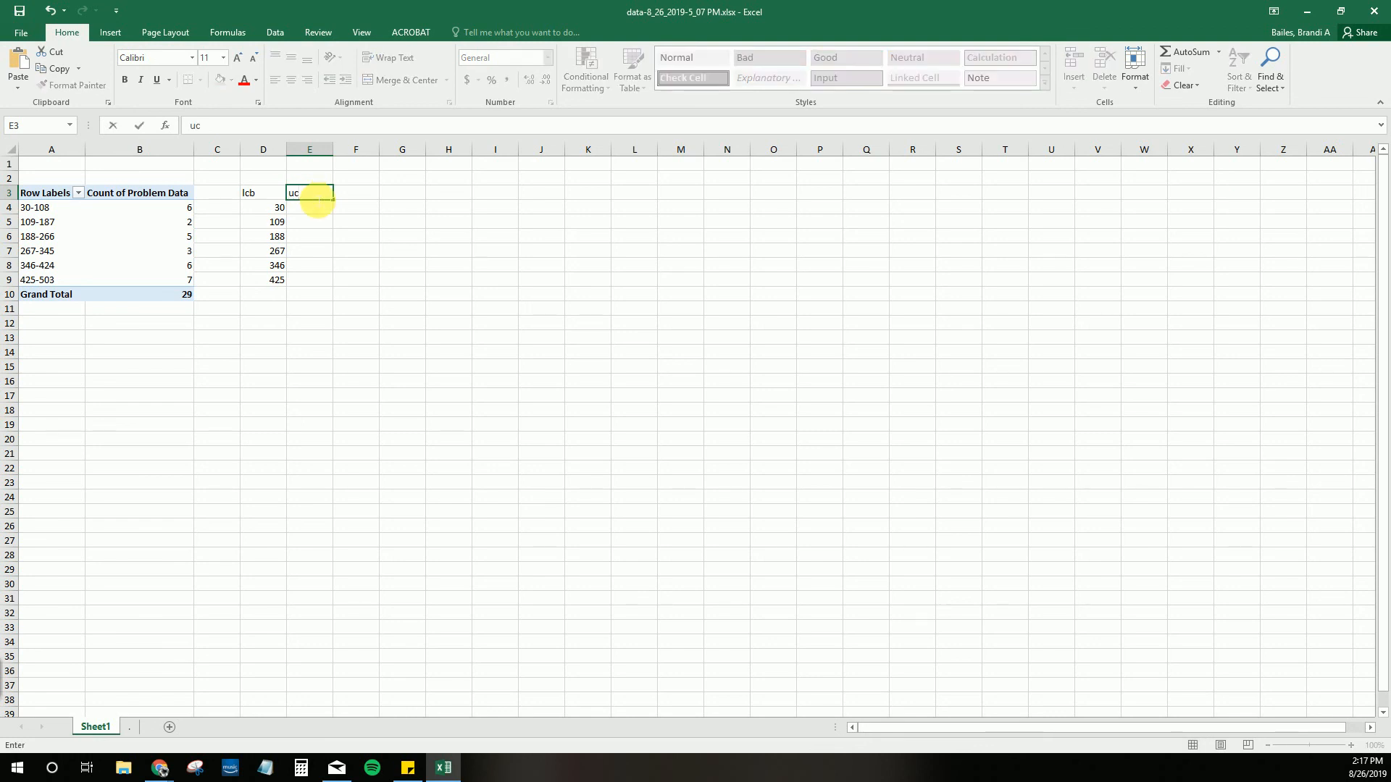
{"action": "type", "text": "b"}
Enter the upper class limits 108 and 187 in E4:E5 and extend the series down to E9.
{"action": "left_click", "coordinate": [319, 212]}
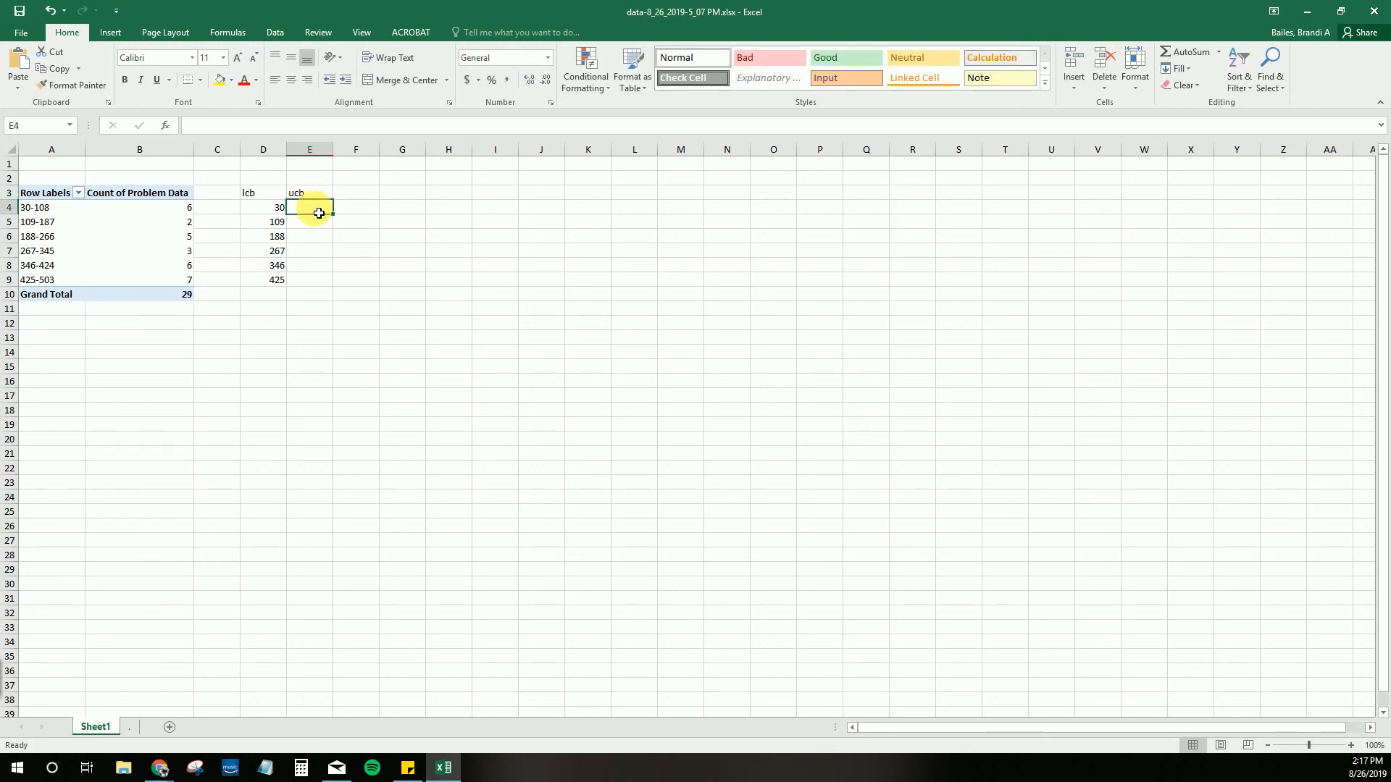
{"action": "type", "text": "108"}
{"action": "key", "text": "Return"}
{"action": "type", "text": "10"}
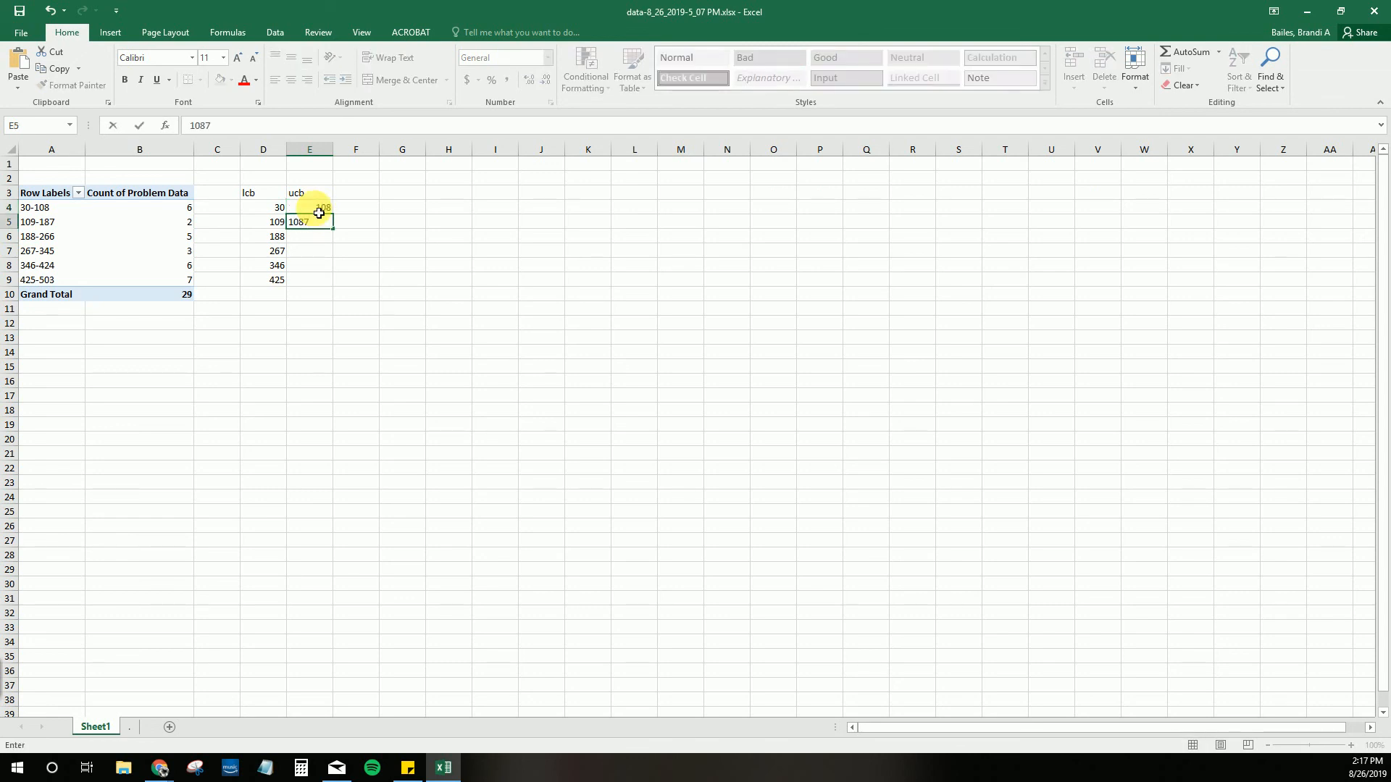
{"action": "type", "text": "7"}
{"action": "key", "text": "Return"}
{"action": "left_click", "coordinate": [314, 209]}
{"action": "left_click_drag", "start_coordinate": [314, 209], "coordinate": [315, 222]}
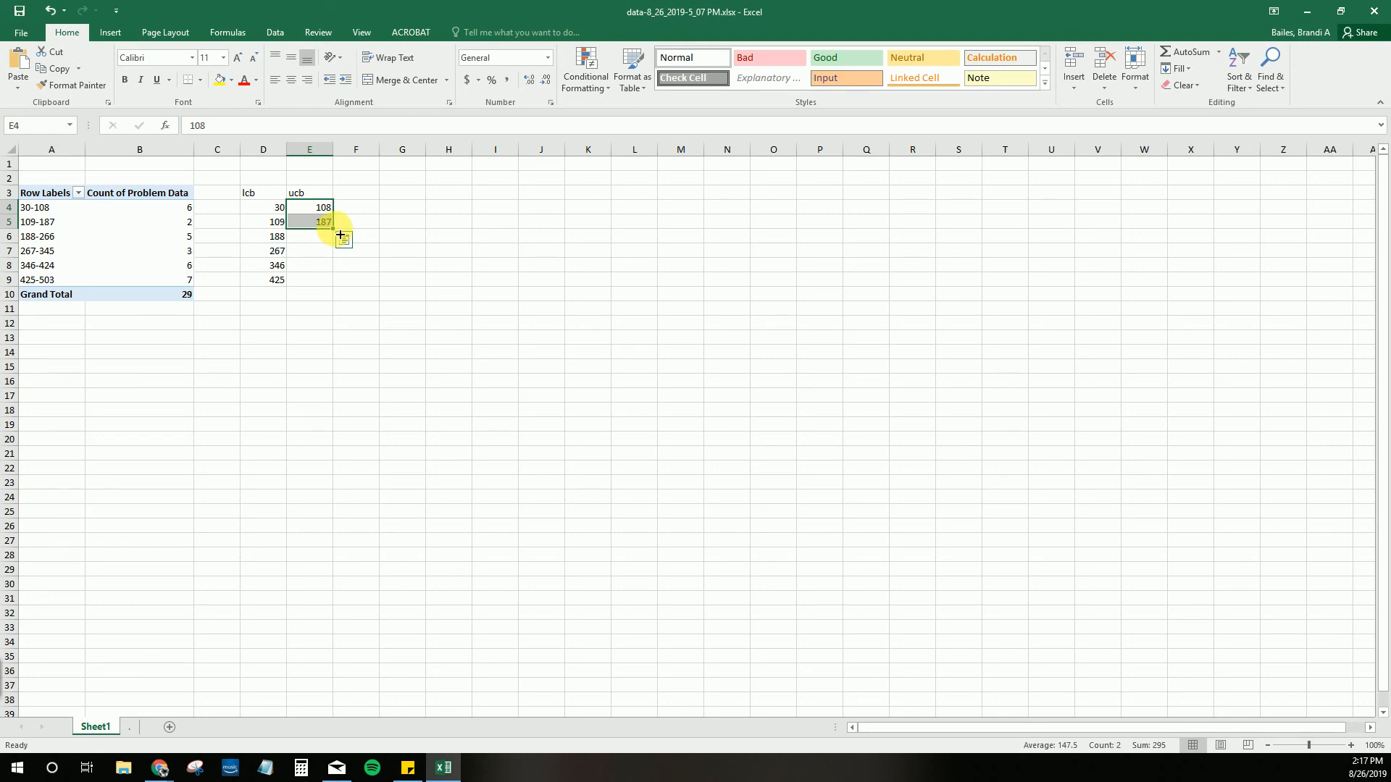
{"action": "left_click_drag", "start_coordinate": [340, 235], "coordinate": [323, 282]}
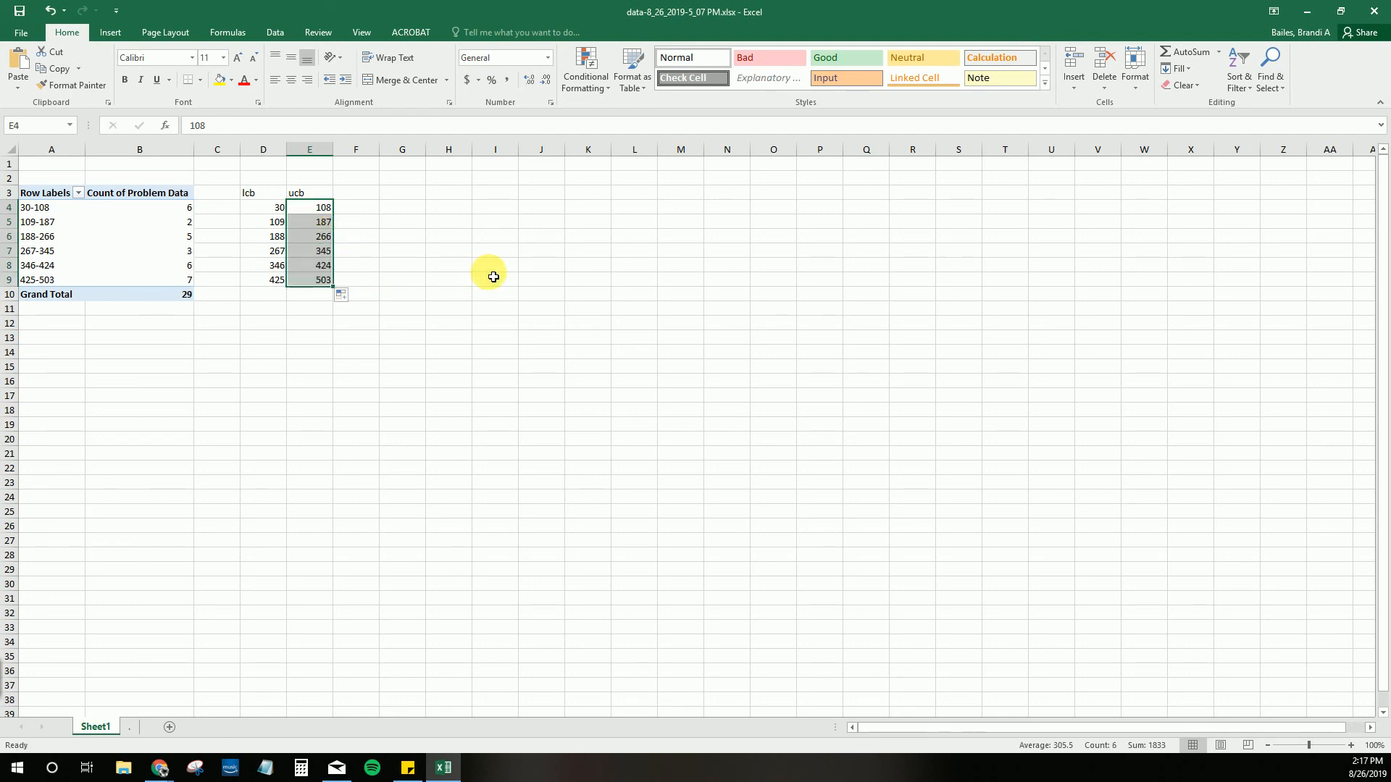
Add the heading freq in F3 and copy the PivotTable counts B4:B9 into F4:F9 as values.
{"action": "left_click", "coordinate": [356, 194]}
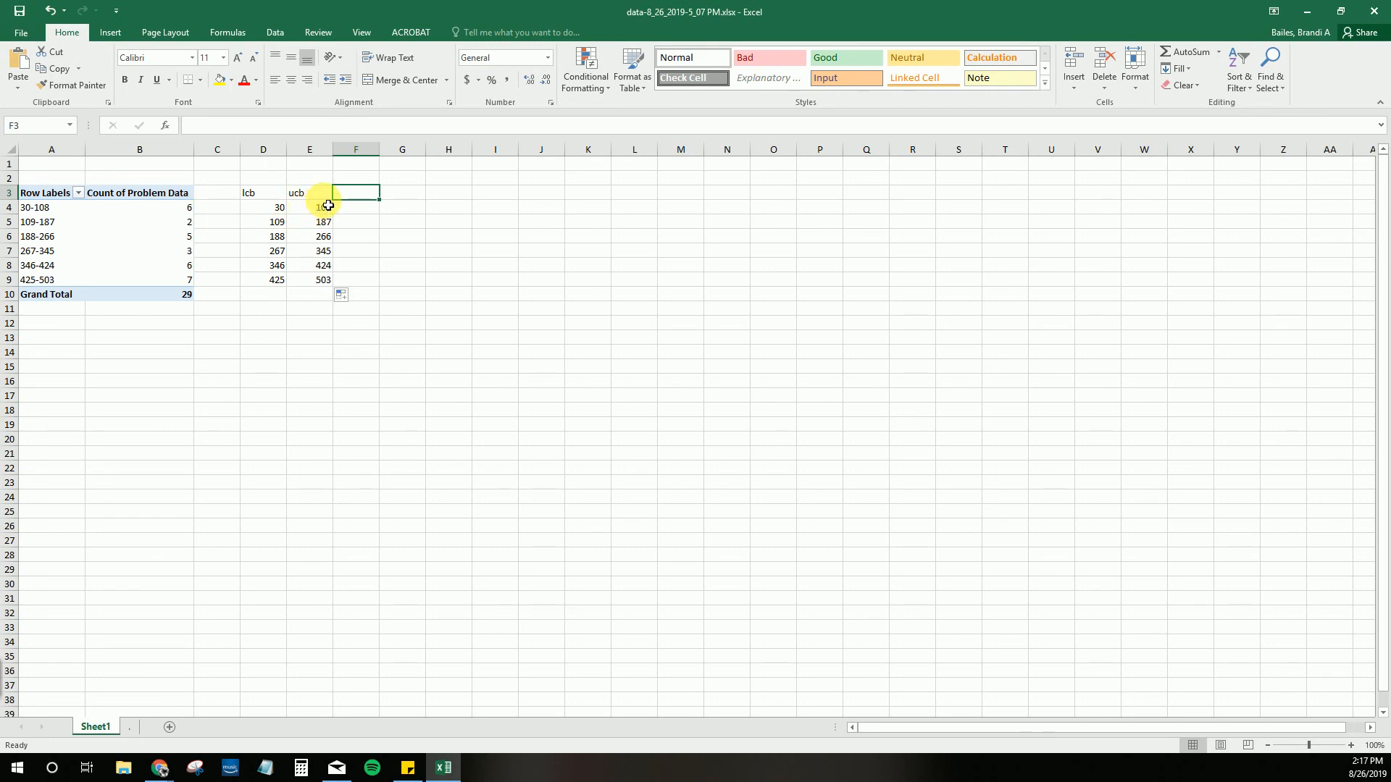
{"action": "type", "text": "freq"}
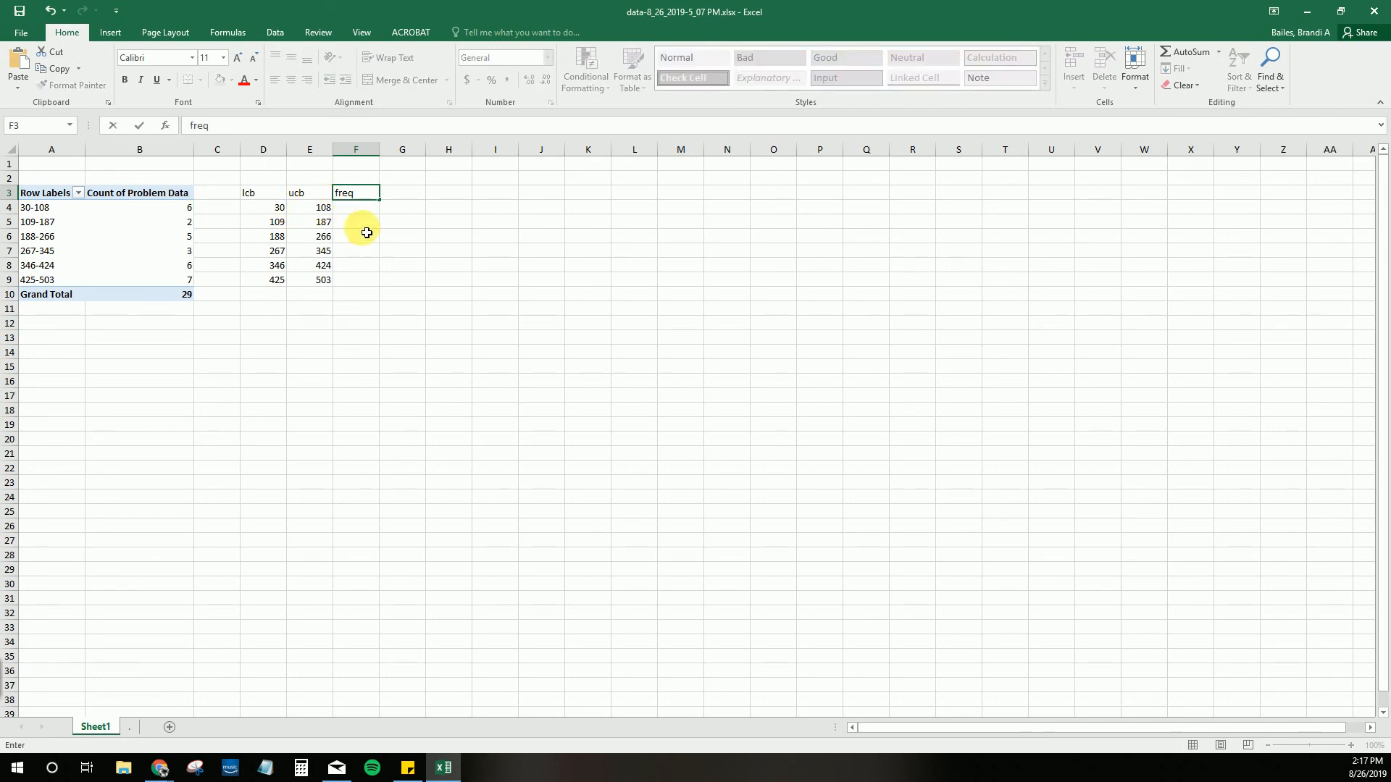
{"action": "key", "text": "Return"}
{"action": "left_click", "coordinate": [180, 209]}
{"action": "left_click_drag", "start_coordinate": [180, 209], "coordinate": [177, 283]}
{"action": "right_click", "coordinate": [167, 235]}
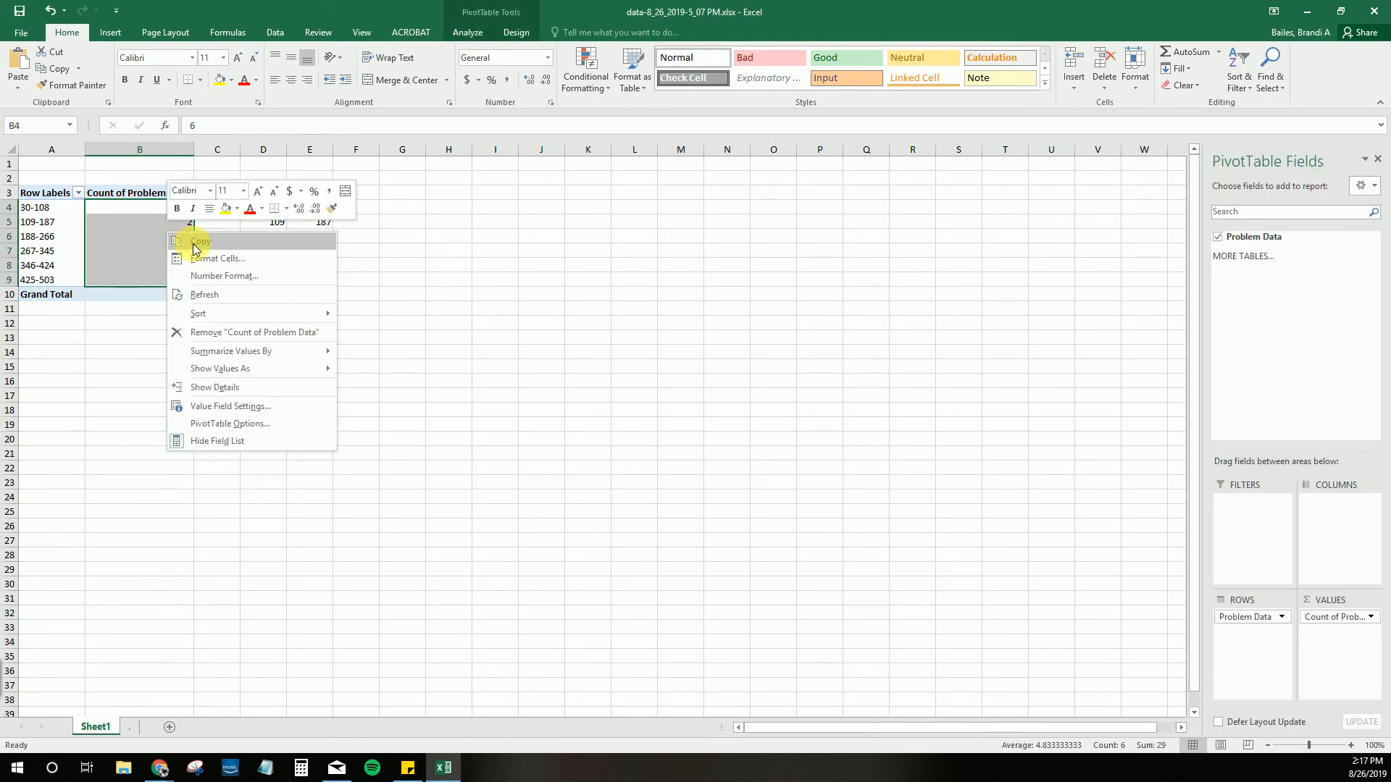
{"action": "left_click", "coordinate": [191, 241]}
{"action": "left_click", "coordinate": [353, 211]}
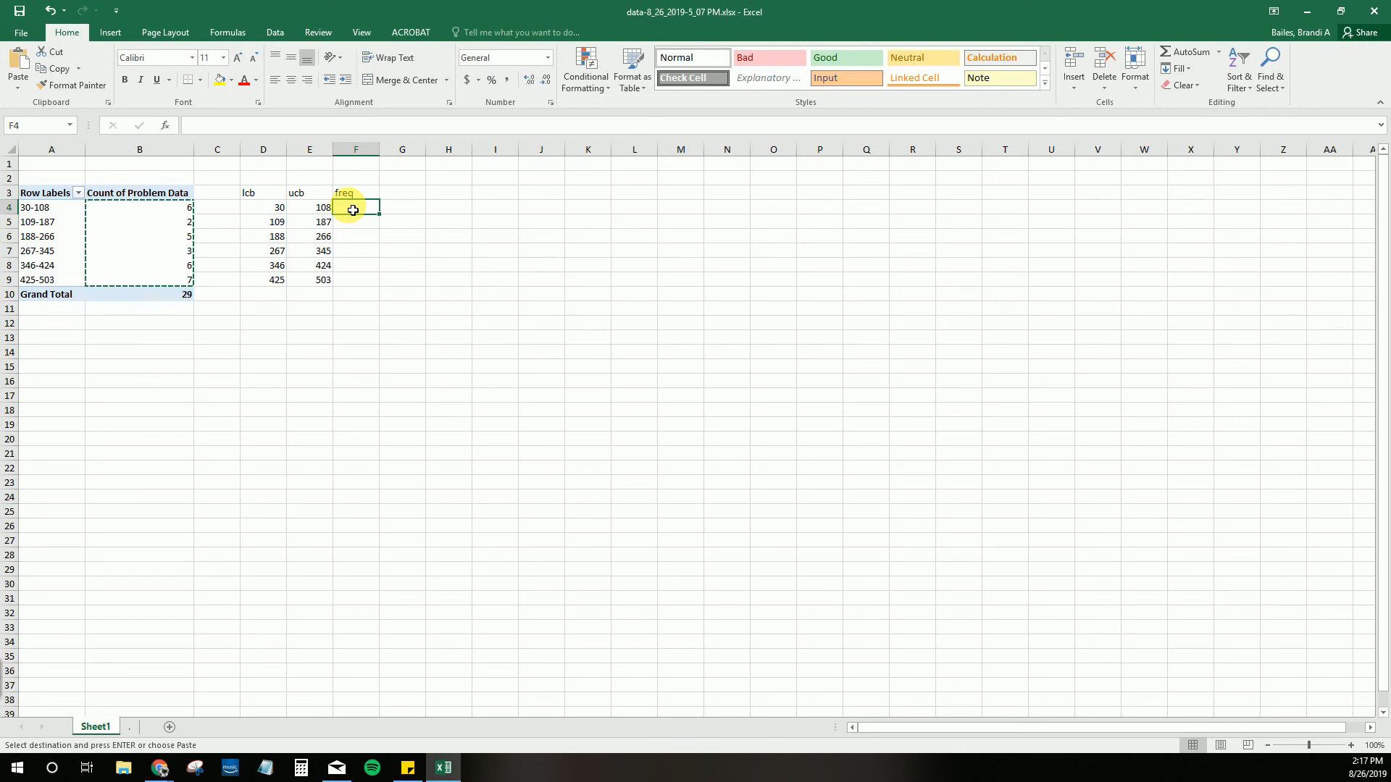
{"action": "right_click", "coordinate": [352, 211]}
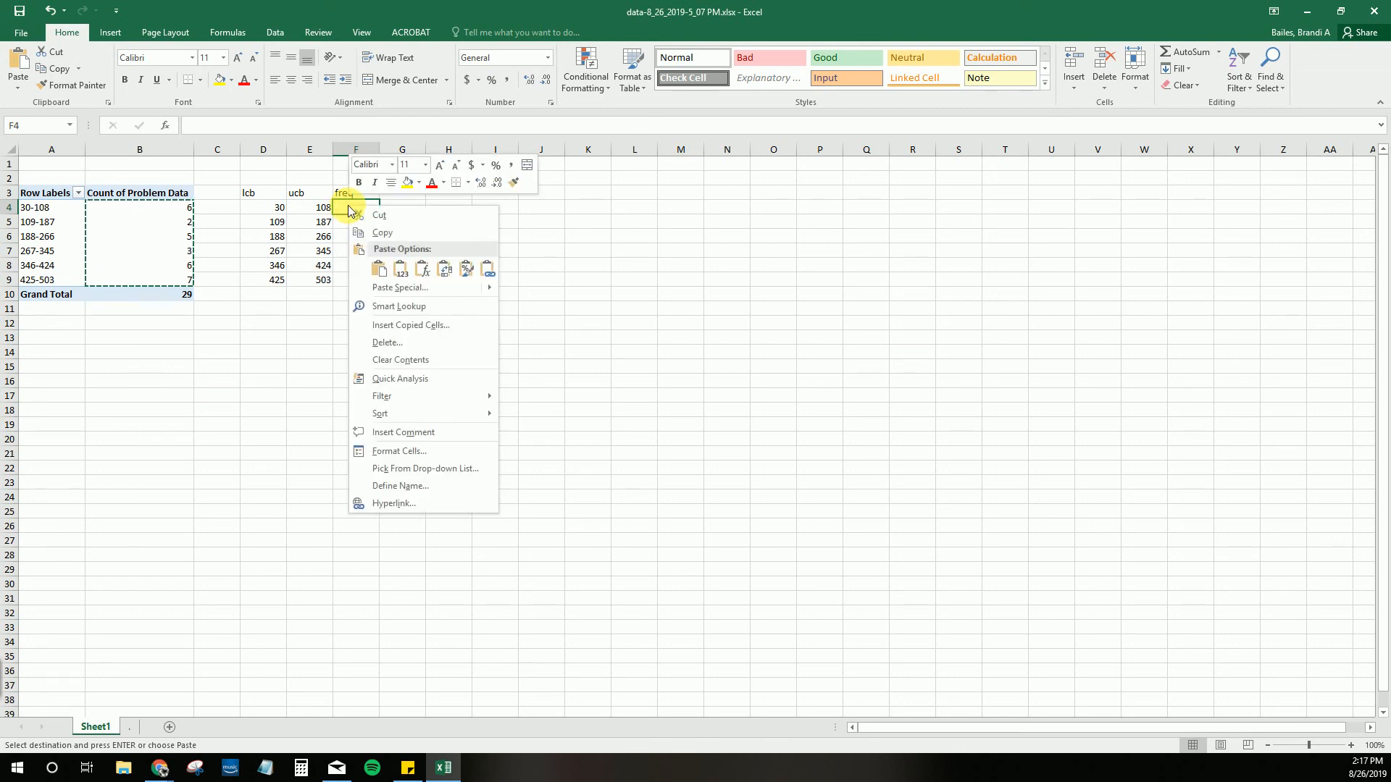
{"action": "left_click", "coordinate": [380, 269]}
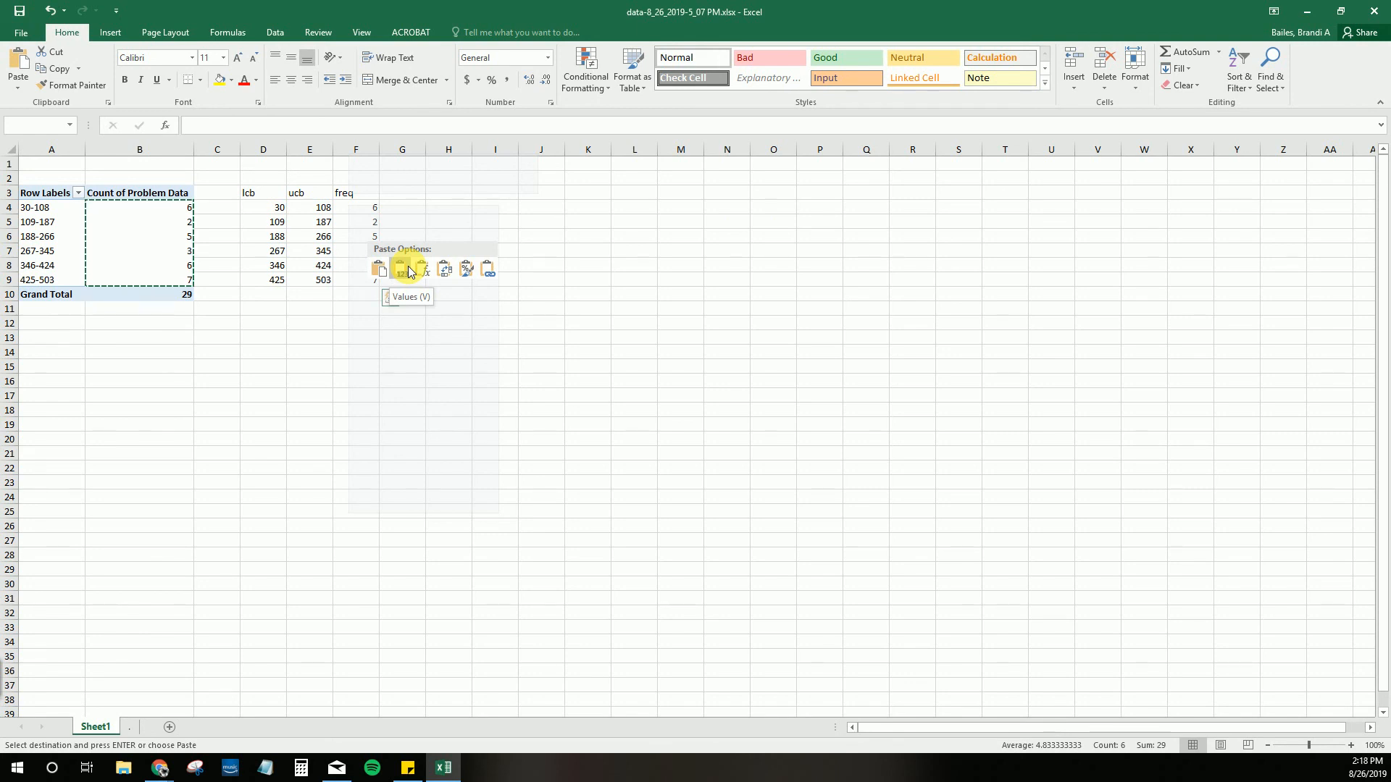
{"action": "left_click", "coordinate": [407, 270]}
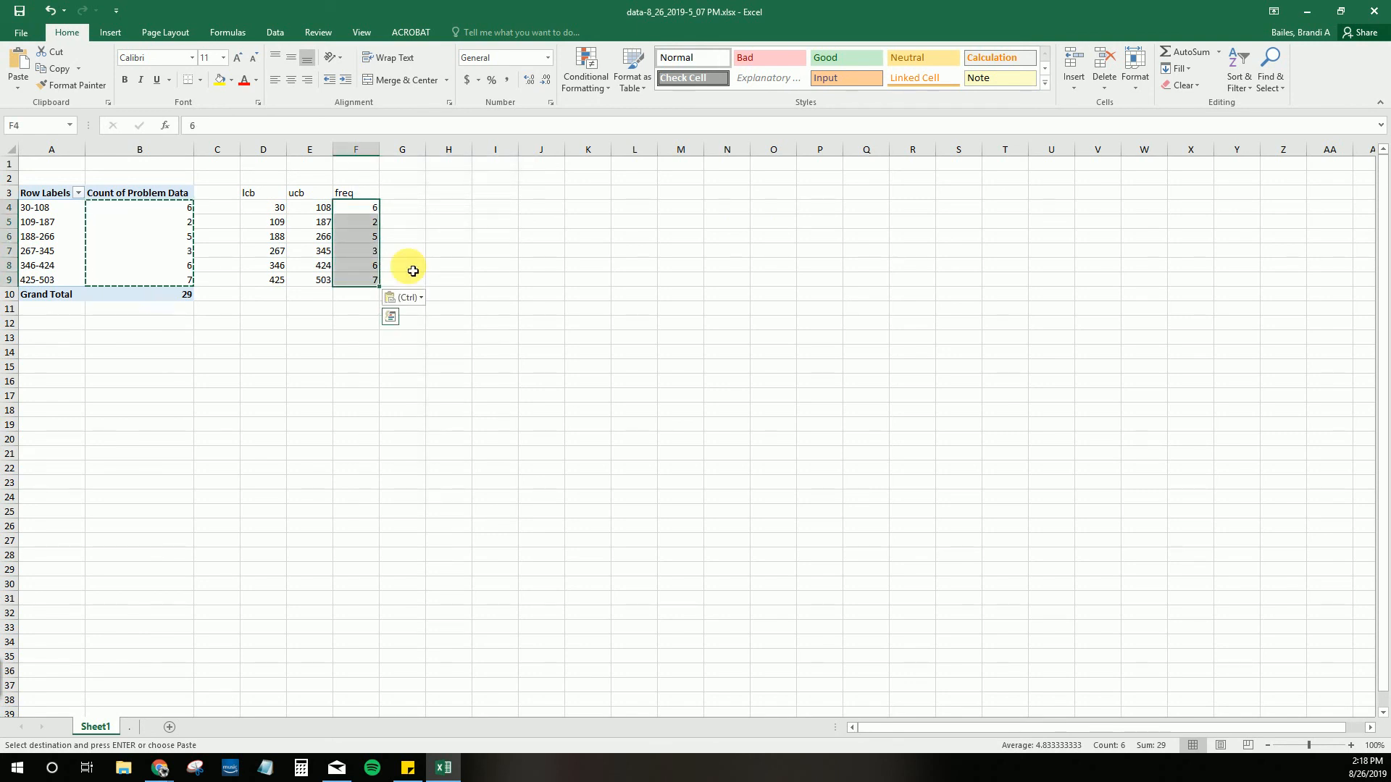
Check the homework table's next column and add the heading midpoint in G3.
{"action": "left_click", "coordinate": [411, 192]}
{"action": "left_click_drag", "start_coordinate": [450, 7], "coordinate": [554, 346]}
{"action": "double_click", "coordinate": [554, 342]}
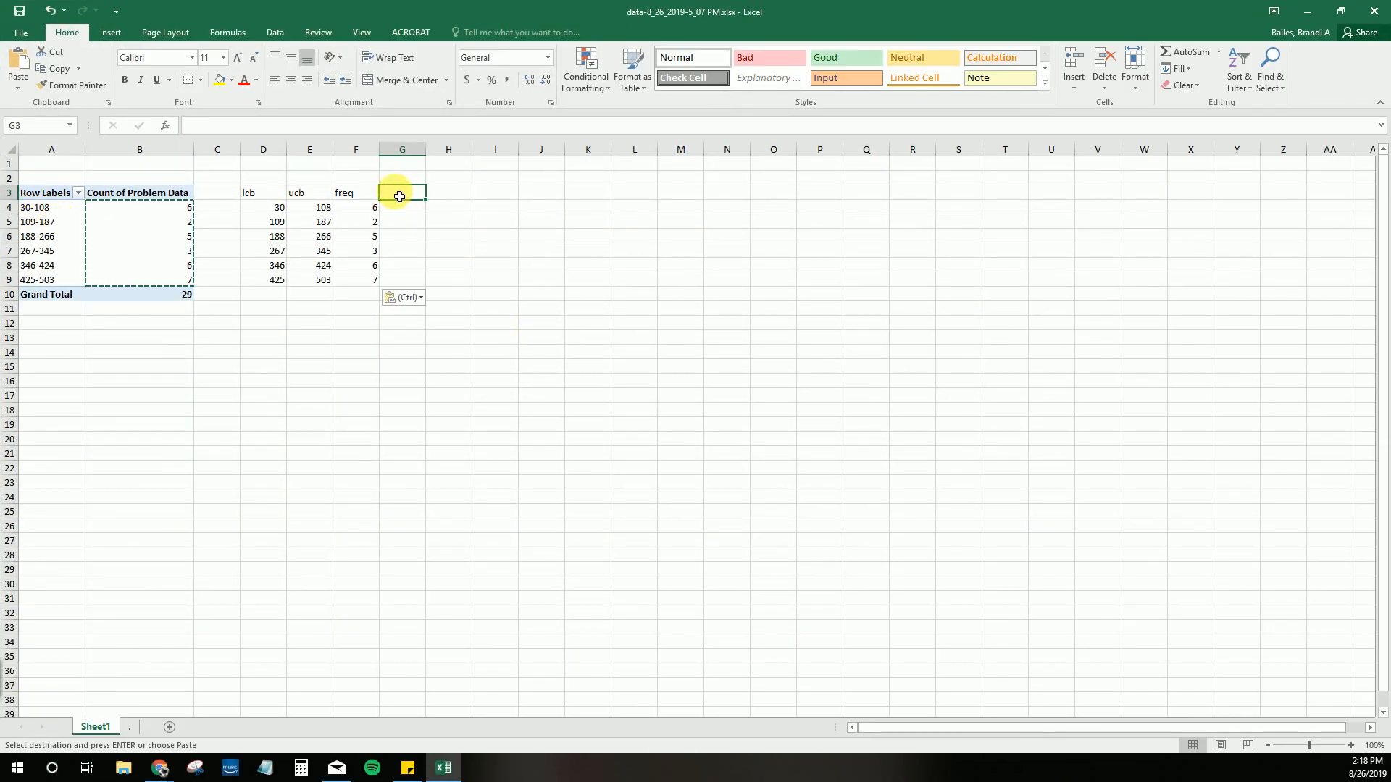
{"action": "type", "text": "midp"}
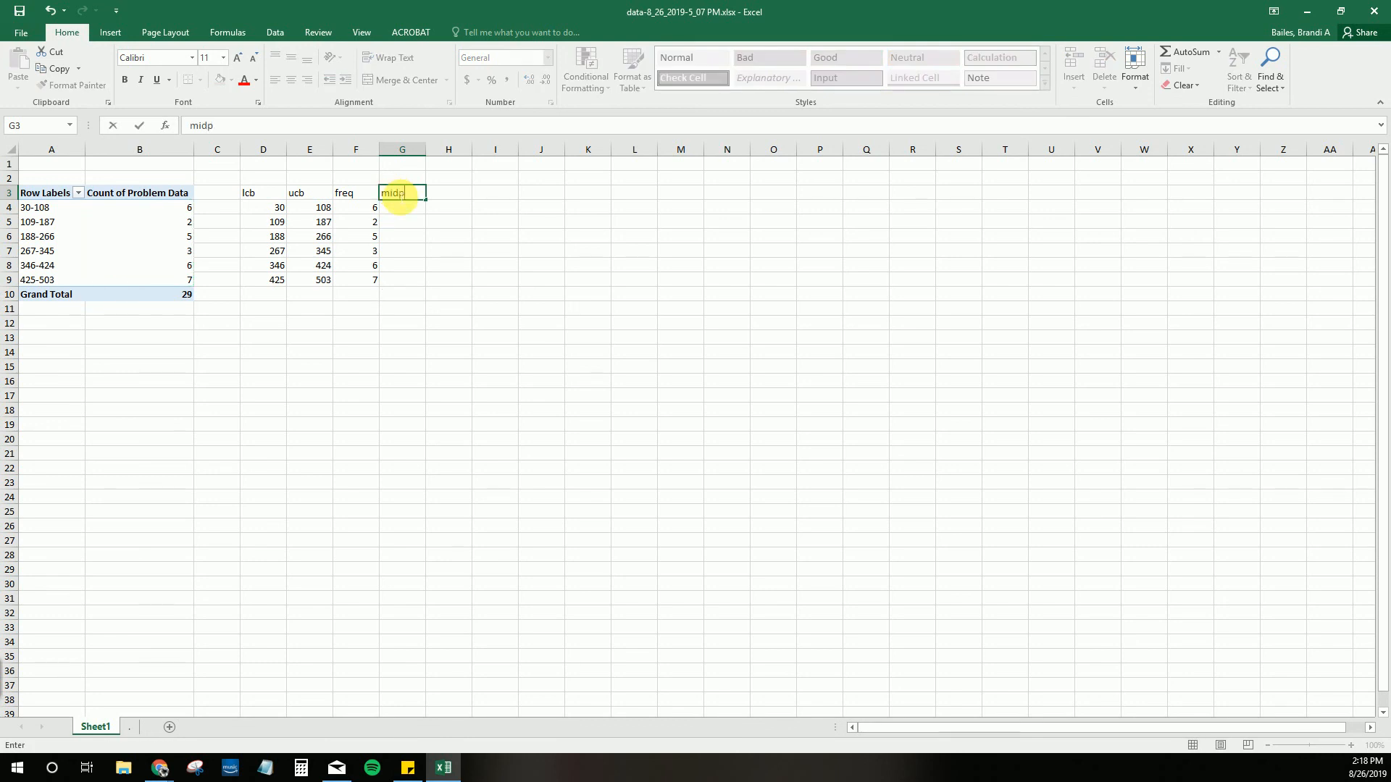
{"action": "type", "text": "oint"}
{"action": "key", "text": "Return"}
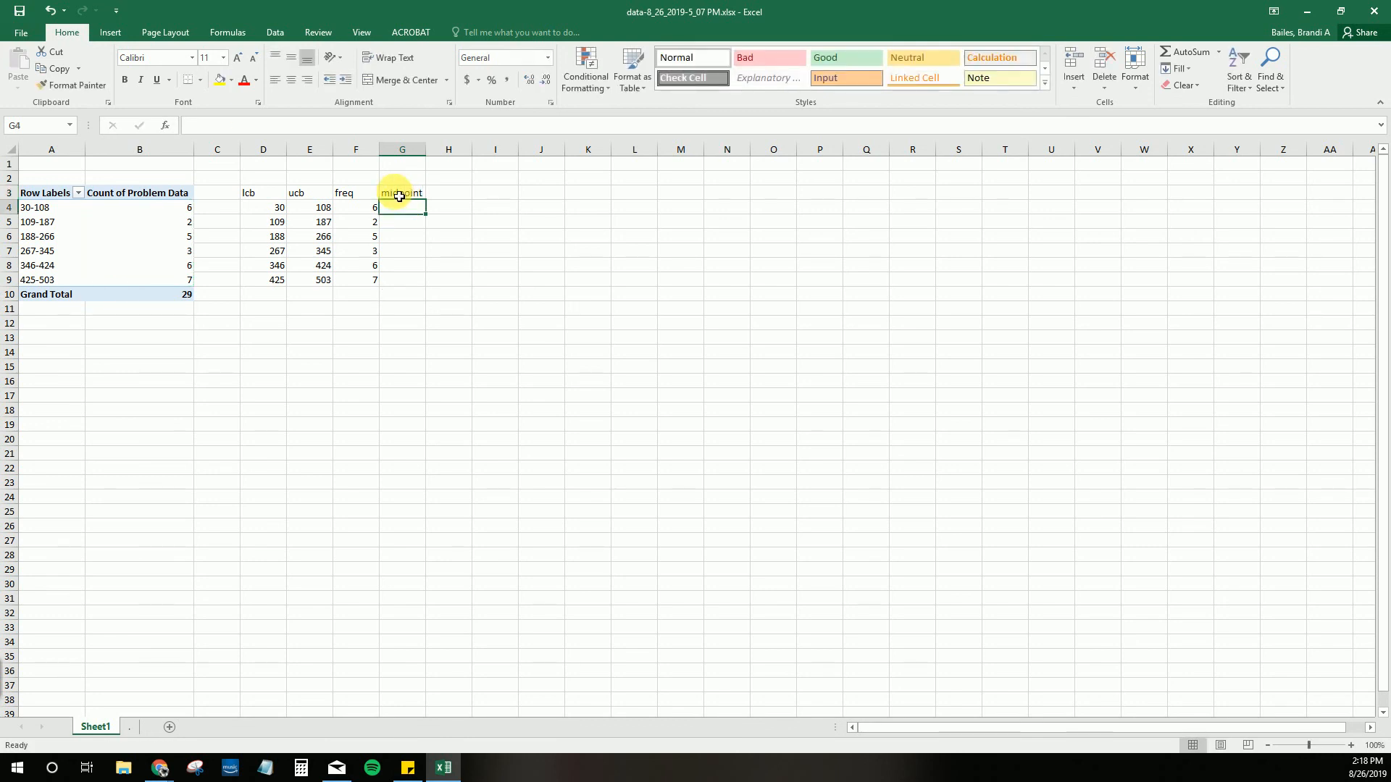
Calculate the first class midpoint in G4 with =AVERAGE(D4:E4) and fill the formula down to G9.
{"action": "type", "text": "=aver"}
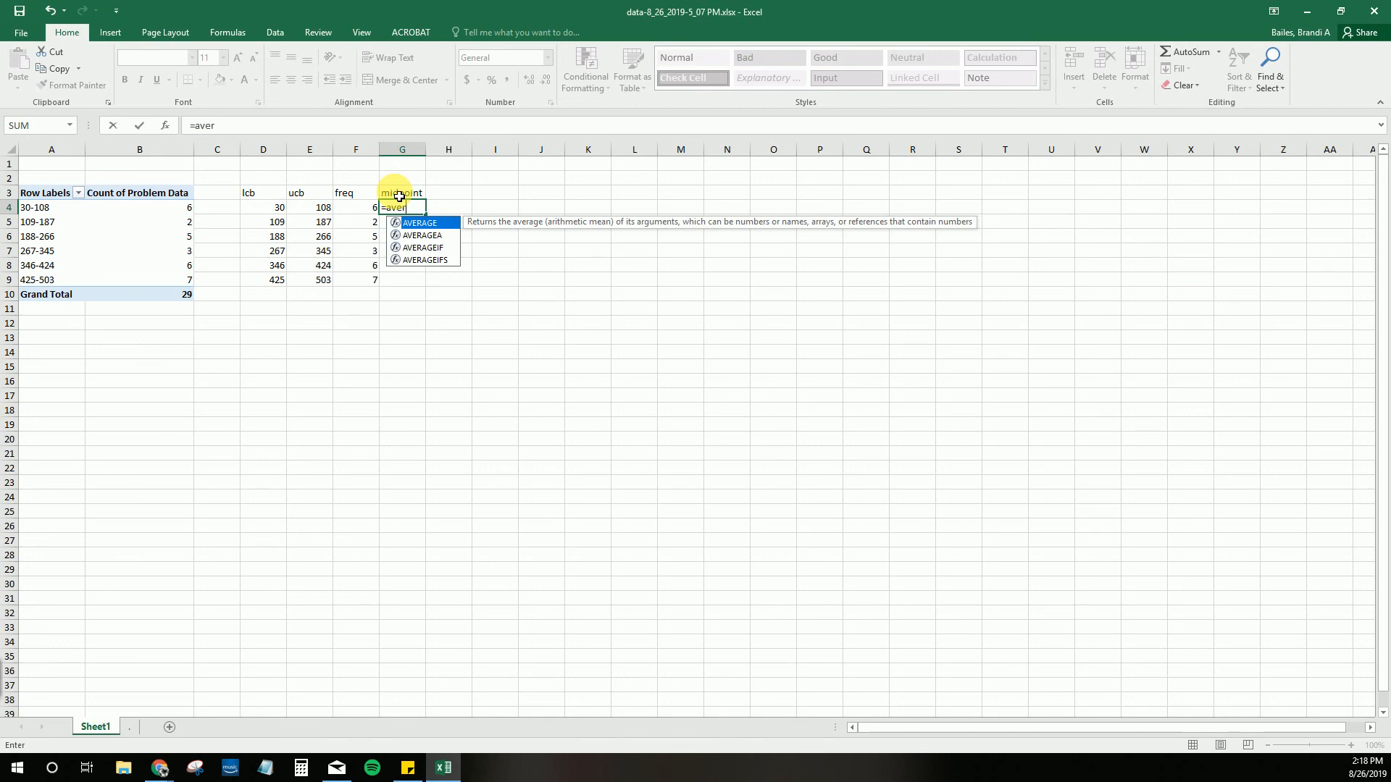
{"action": "key", "text": "Tab"}
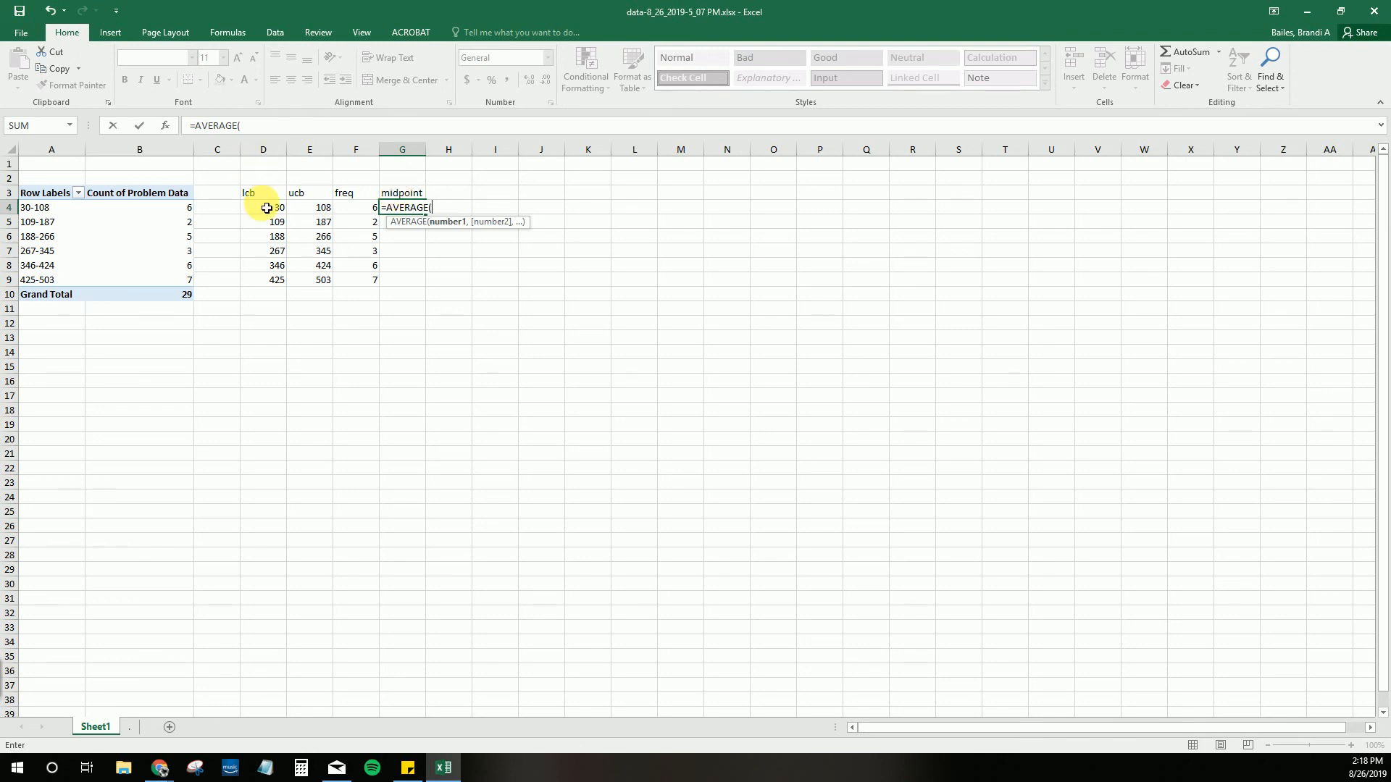
{"action": "left_click_drag", "start_coordinate": [268, 208], "coordinate": [307, 210]}
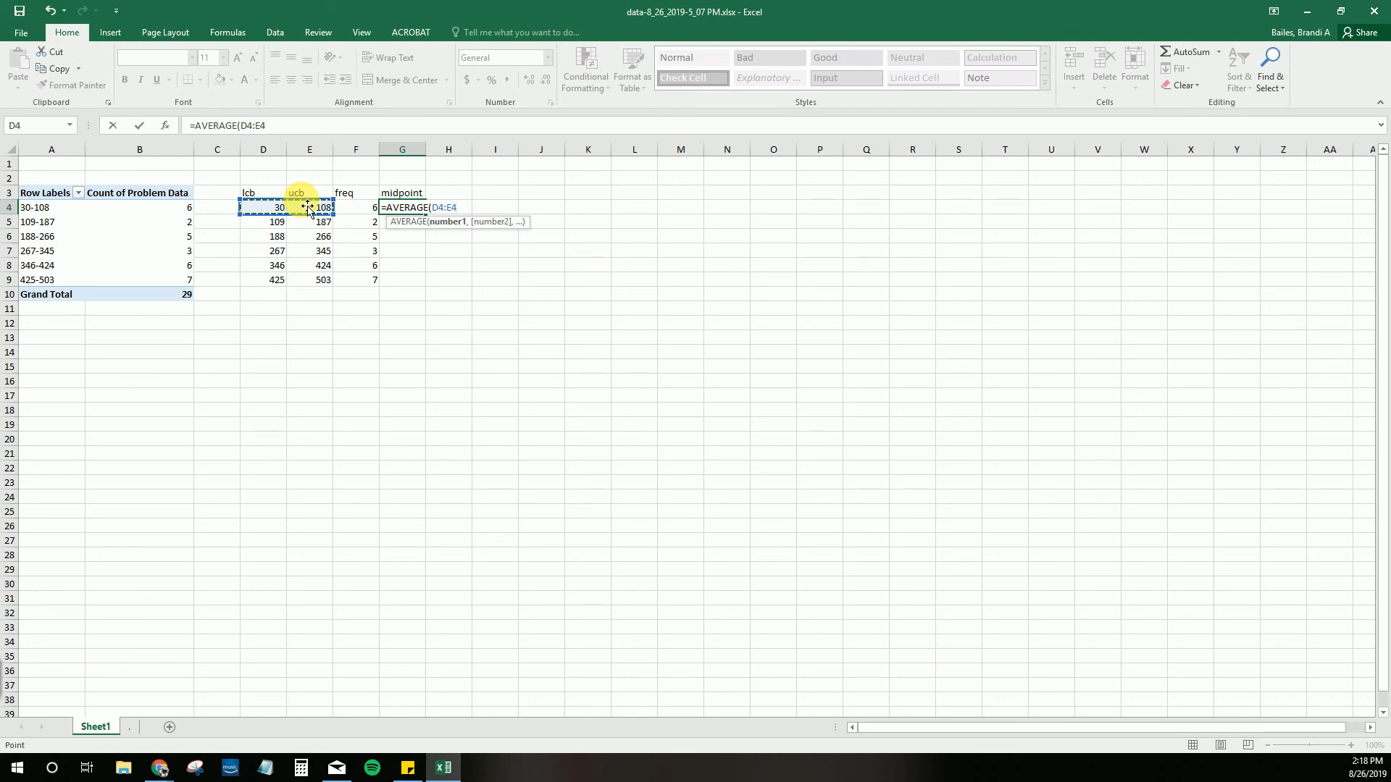
{"action": "key", "text": "Return"}
{"action": "left_click", "coordinate": [410, 209]}
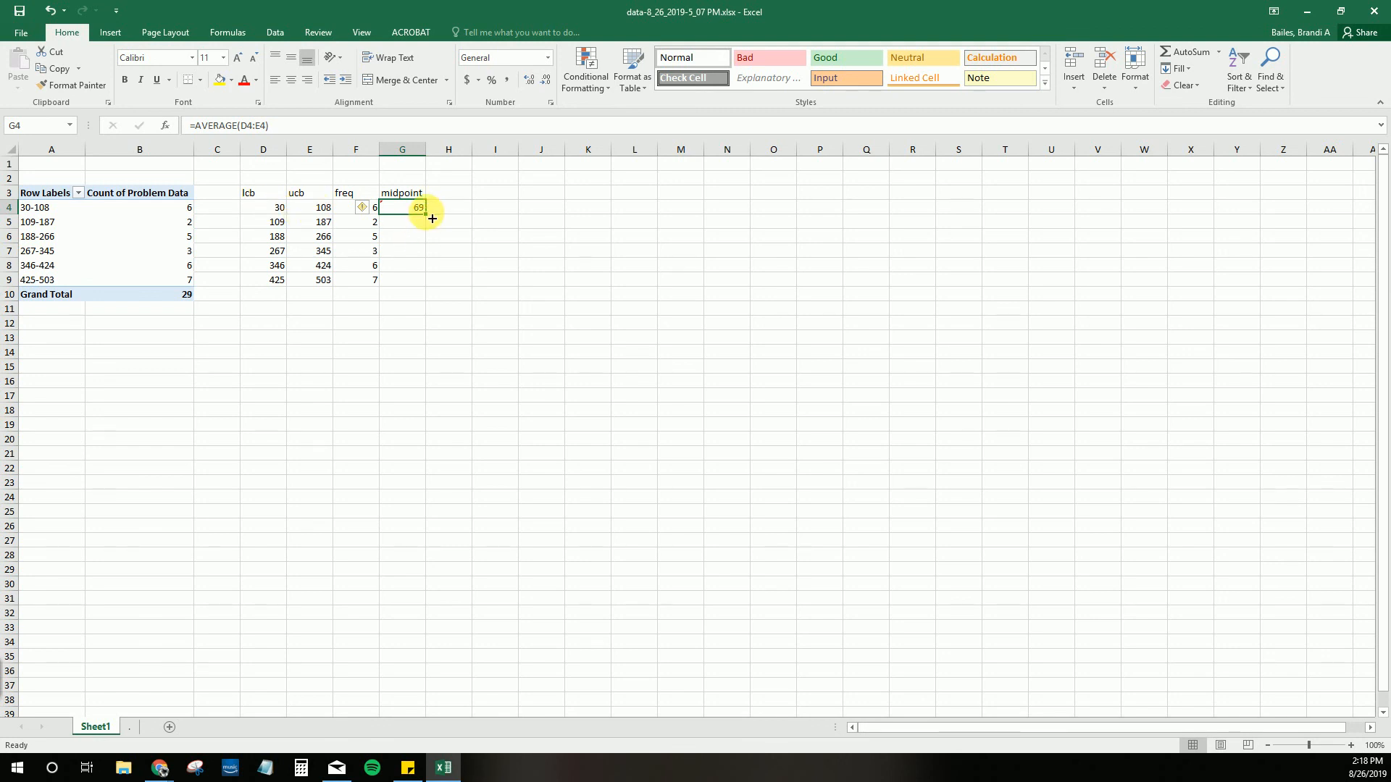
{"action": "left_click_drag", "start_coordinate": [433, 219], "coordinate": [433, 291]}
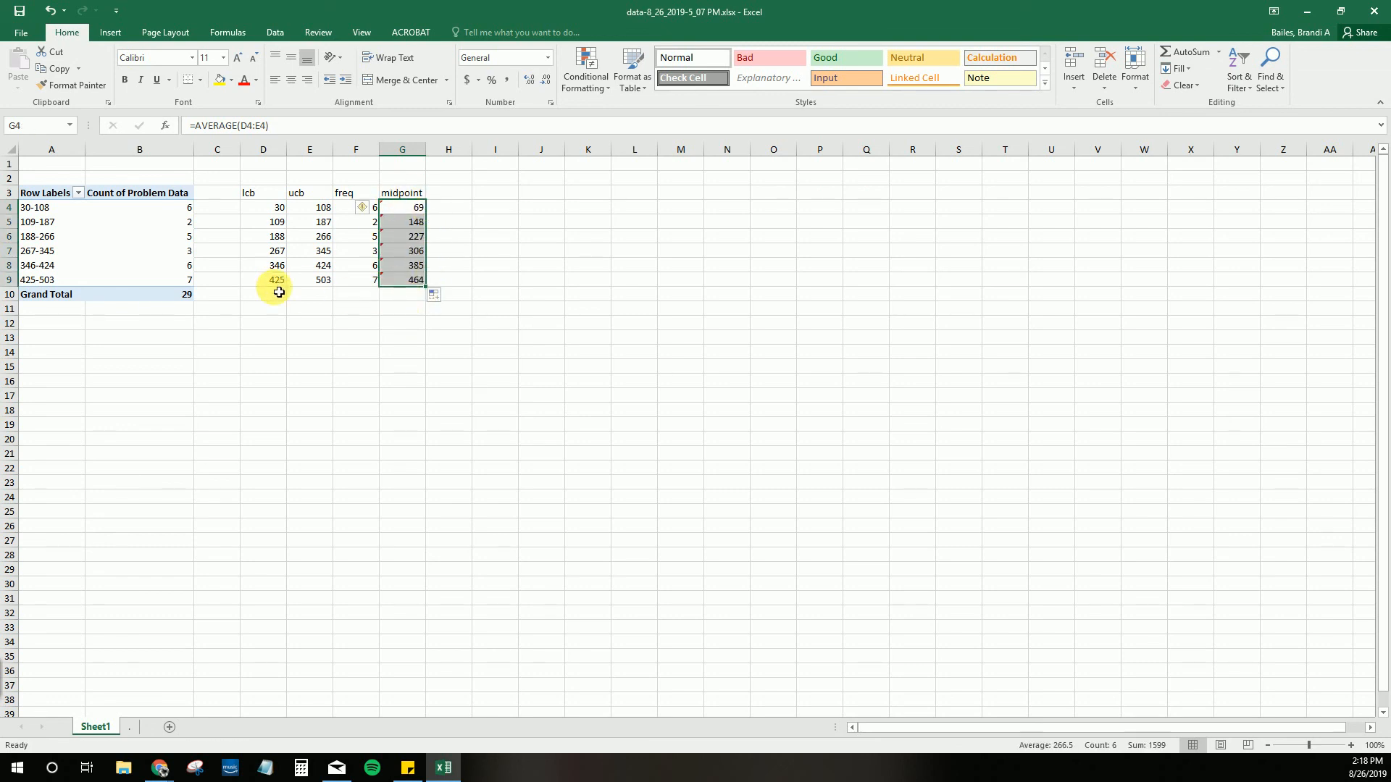
{"action": "left_click", "coordinate": [361, 208]}
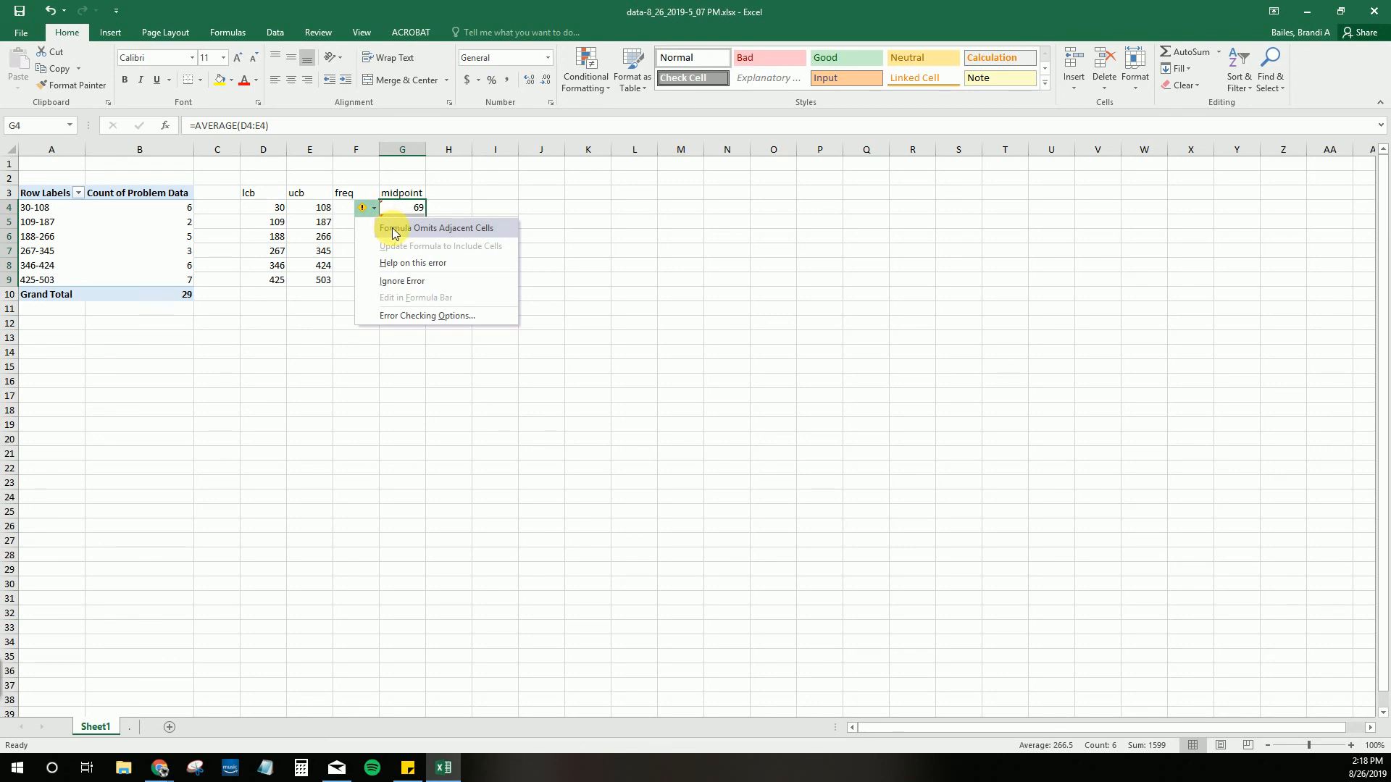
{"action": "left_click", "coordinate": [327, 407]}
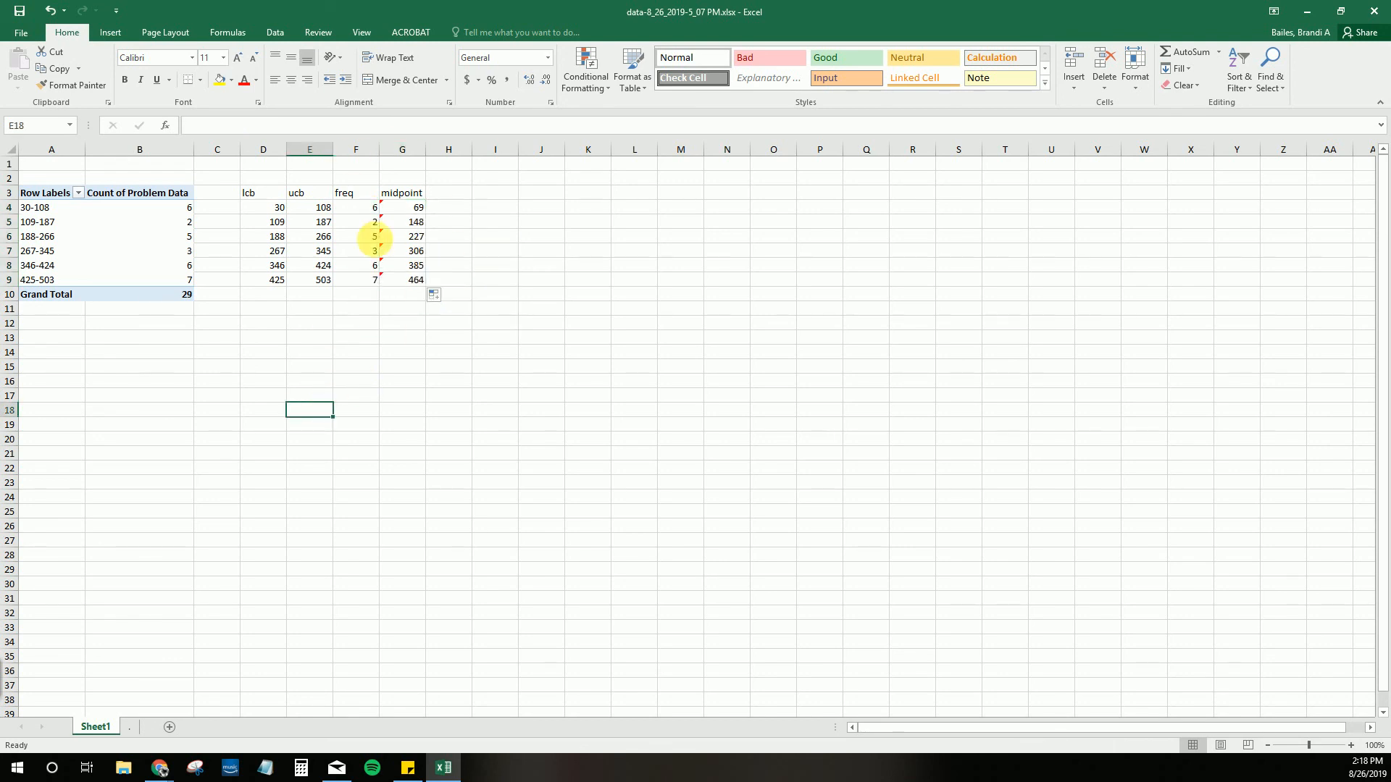
Check the homework table's column after Midpoint and add the heading rel freq in H3.
{"action": "left_click", "coordinate": [449, 193]}
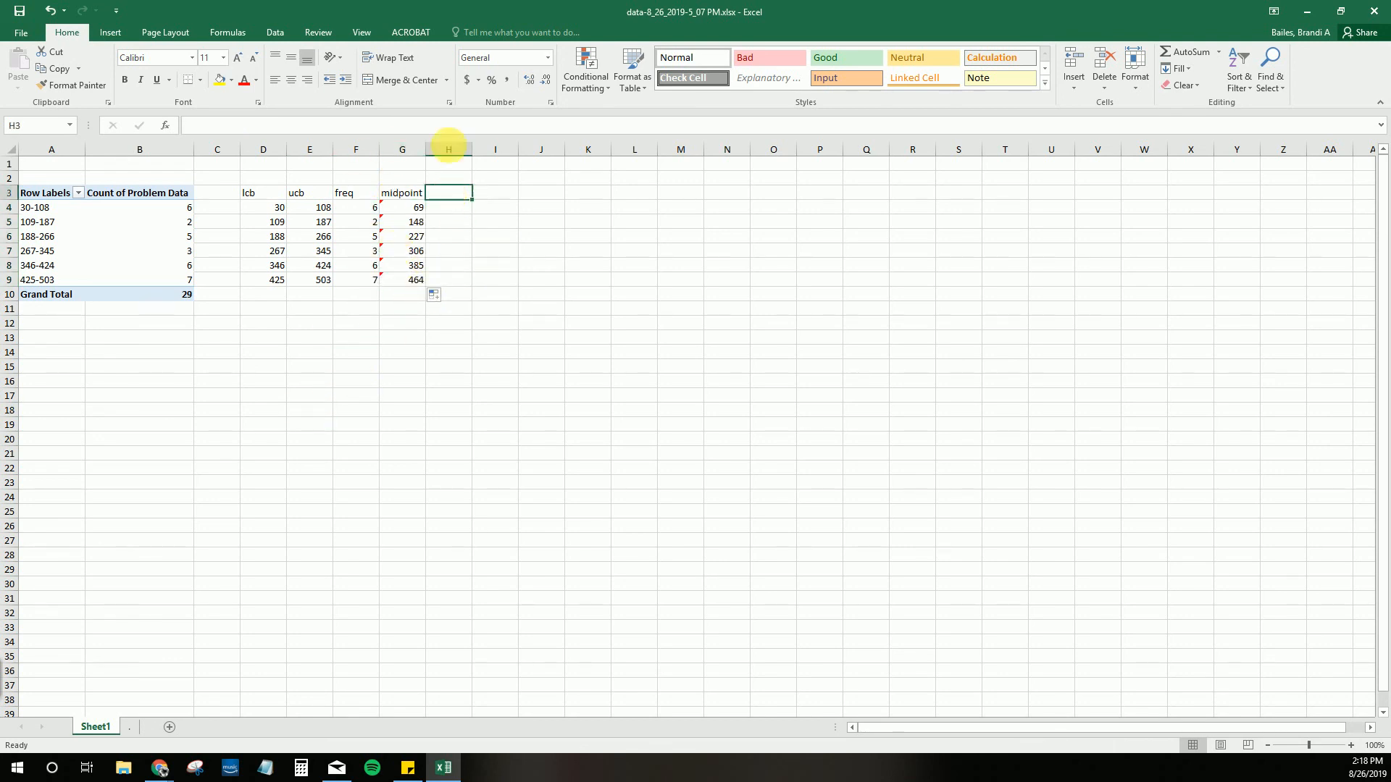
{"action": "double_click", "coordinate": [493, 18]}
{"action": "left_click_drag", "start_coordinate": [622, 262], "coordinate": [677, 426]}
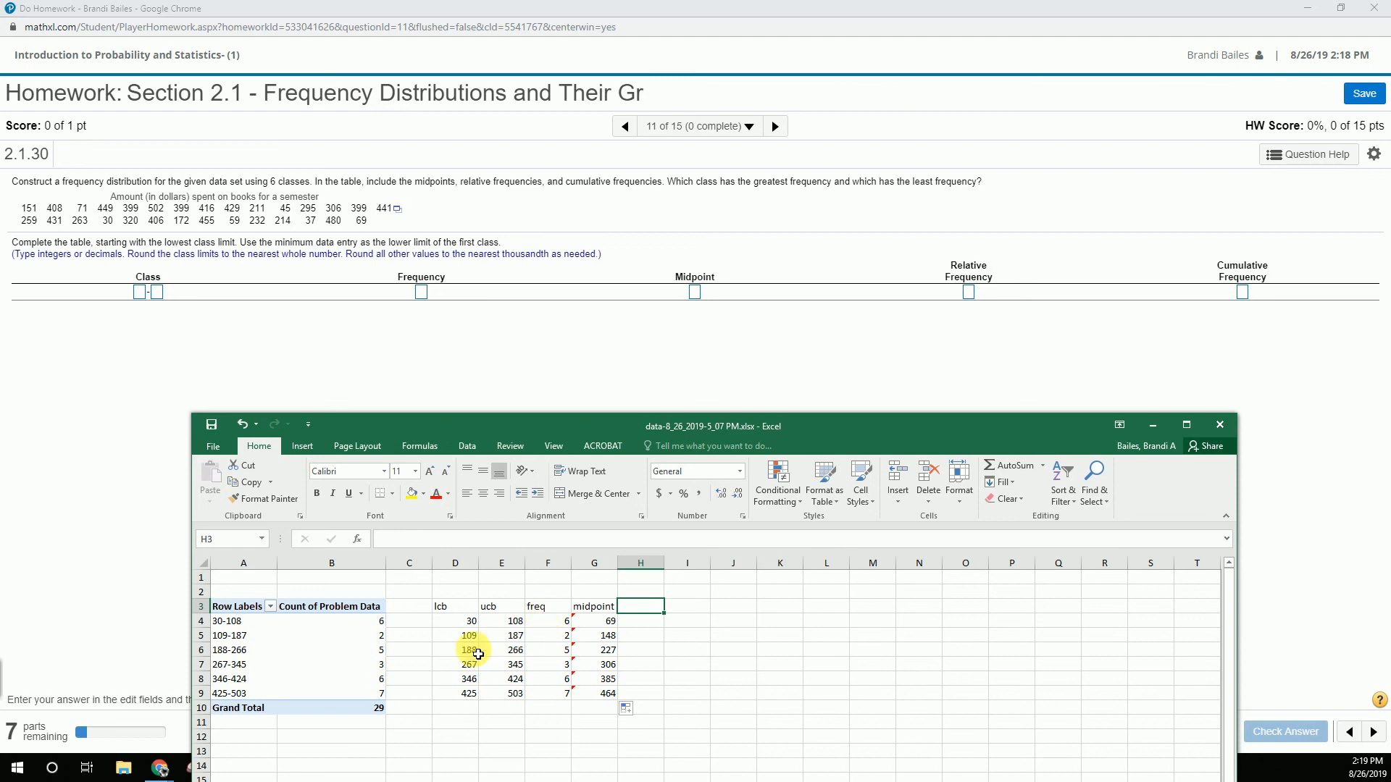
{"action": "double_click", "coordinate": [496, 424]}
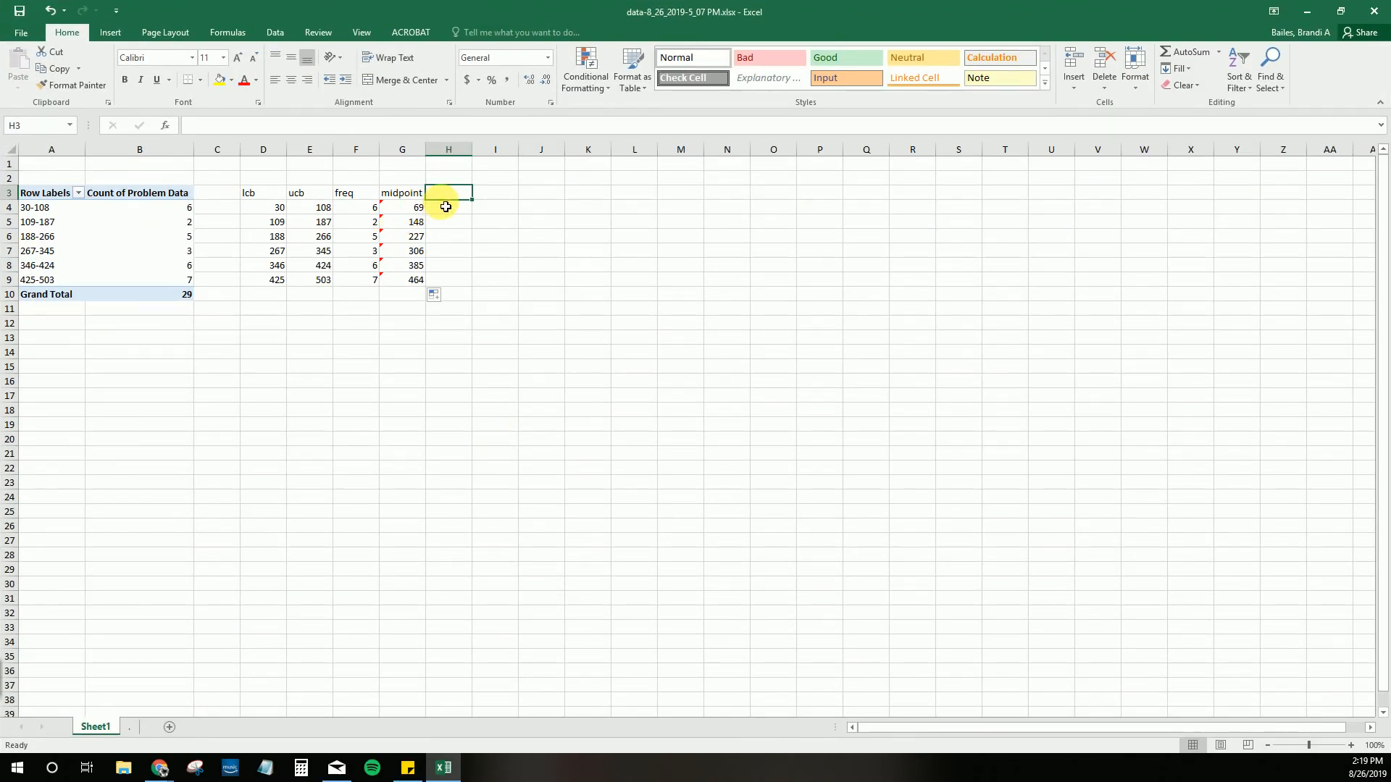
{"action": "type", "text": "rel freq"}
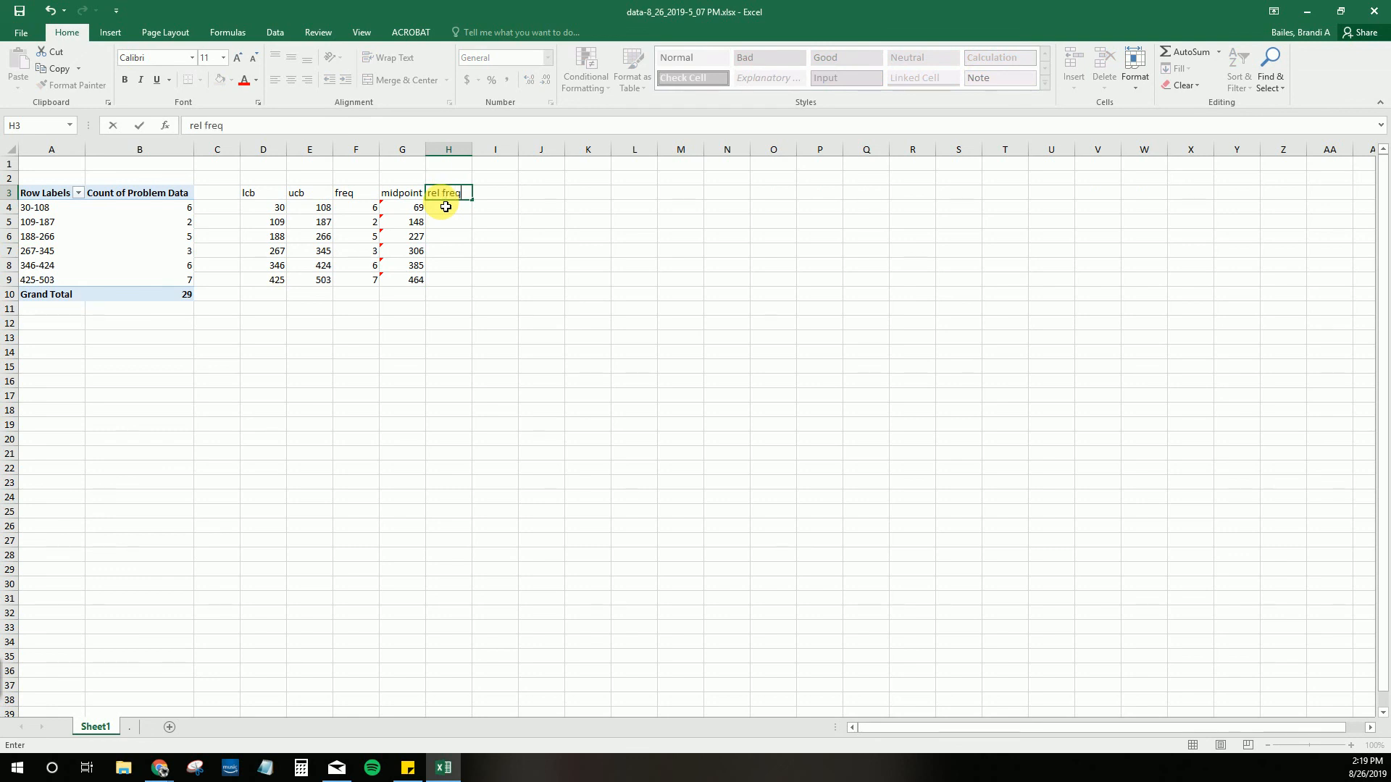
Calculate the first relative frequency in H4 with =F4/29 and fill the formula down to H9.
{"action": "left_click", "coordinate": [450, 213]}
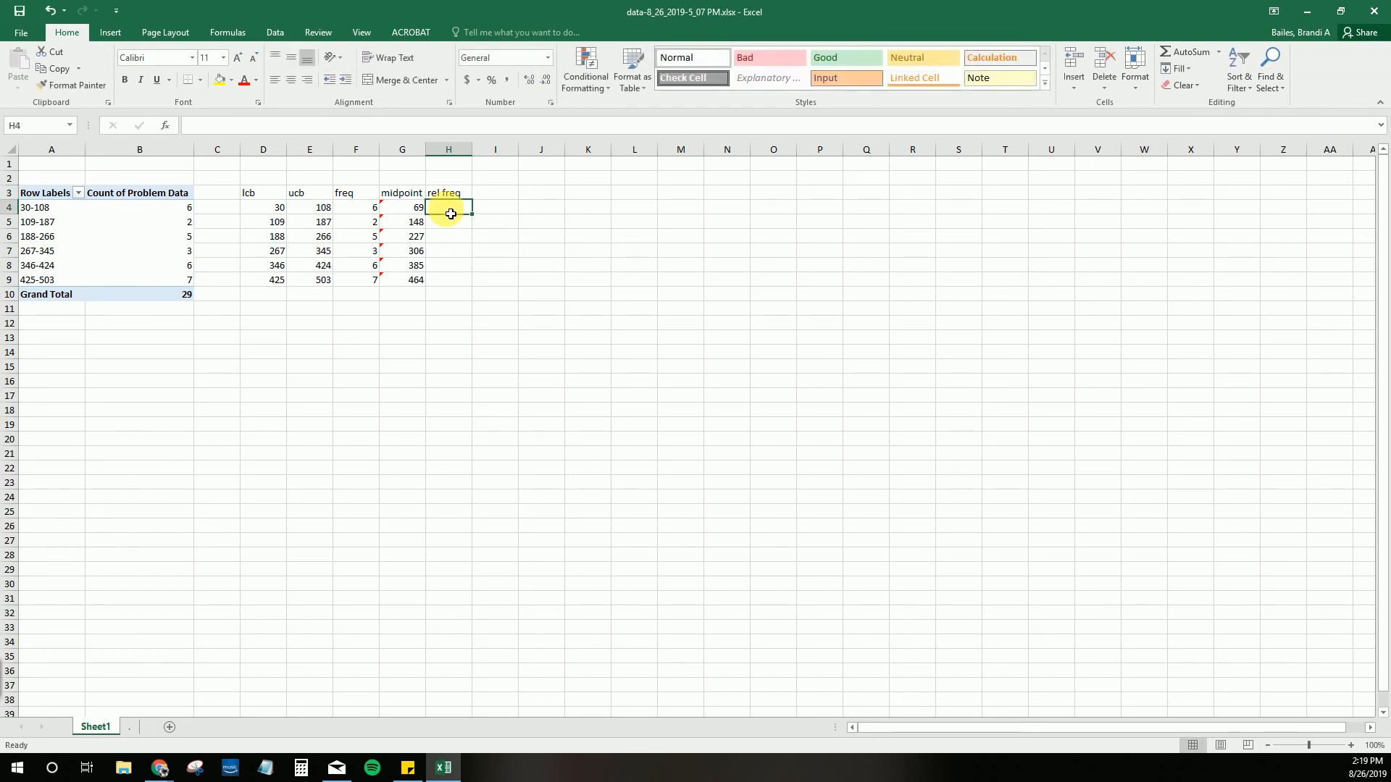
{"action": "type", "text": "="}
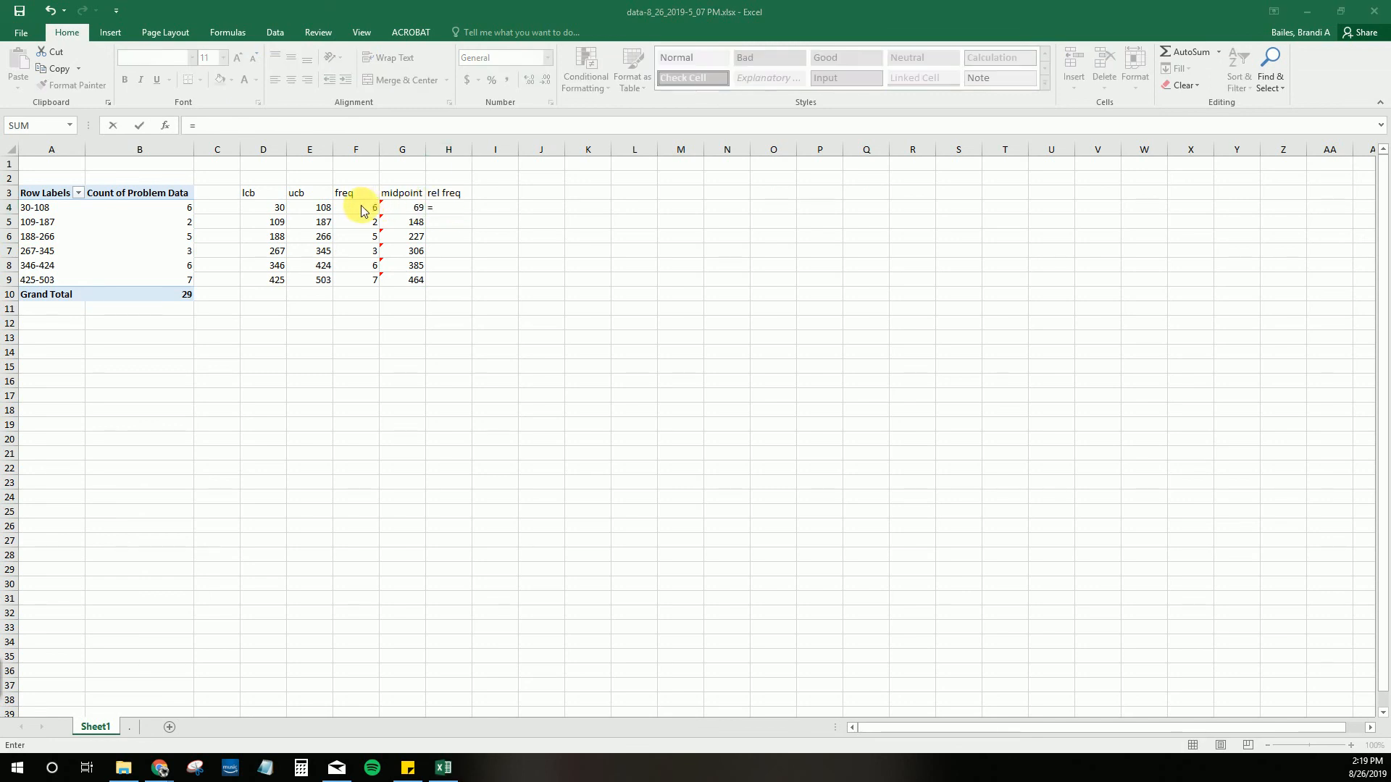
{"action": "left_click", "coordinate": [366, 211]}
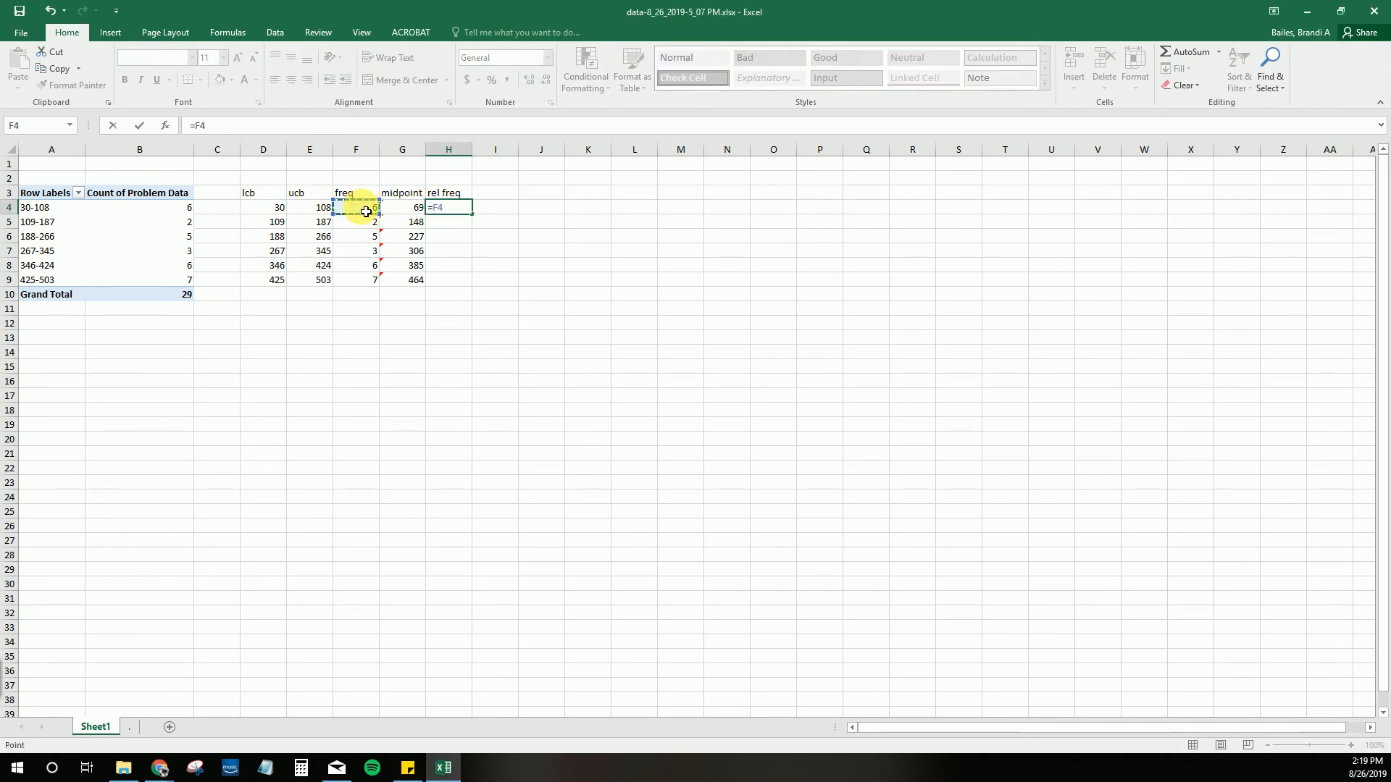
{"action": "type", "text": "/"}
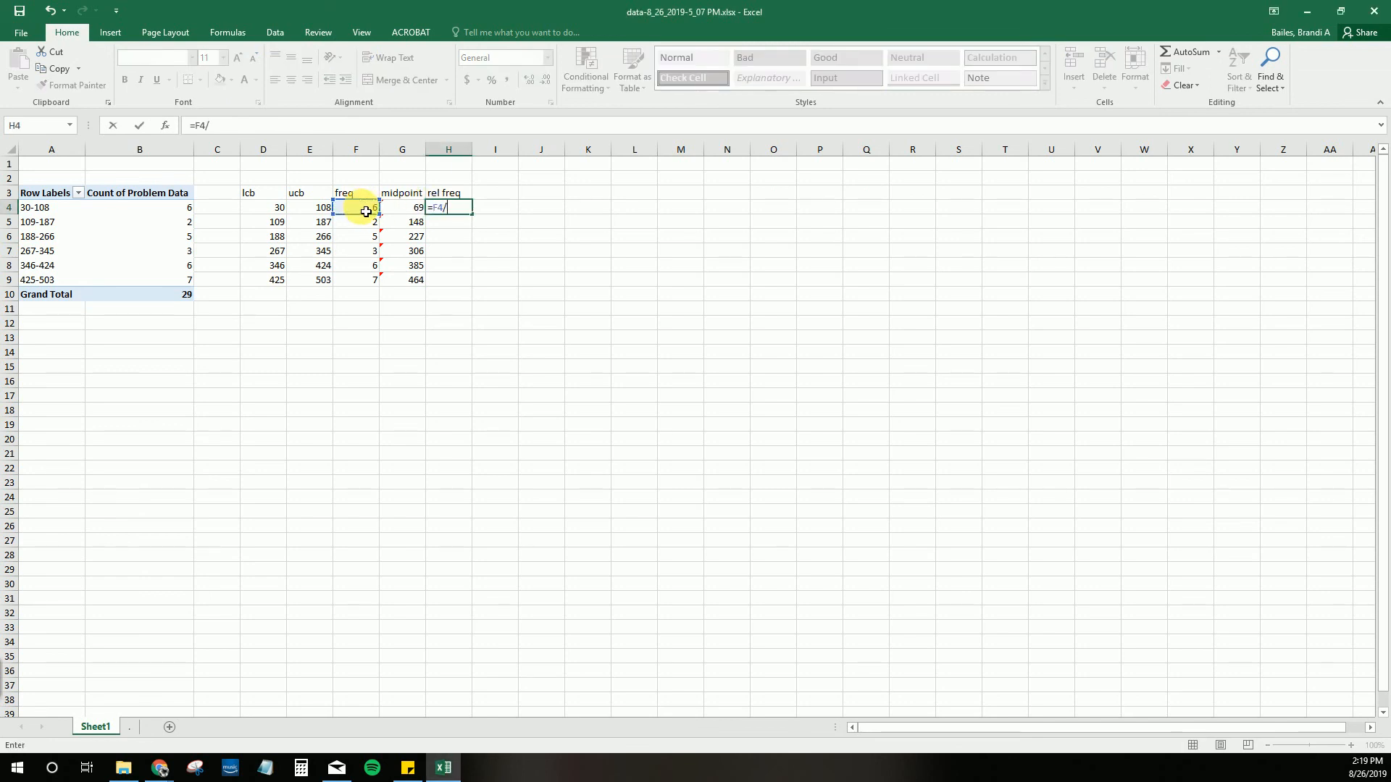
{"action": "left_click", "coordinate": [187, 303]}
{"action": "key", "text": "Return"}
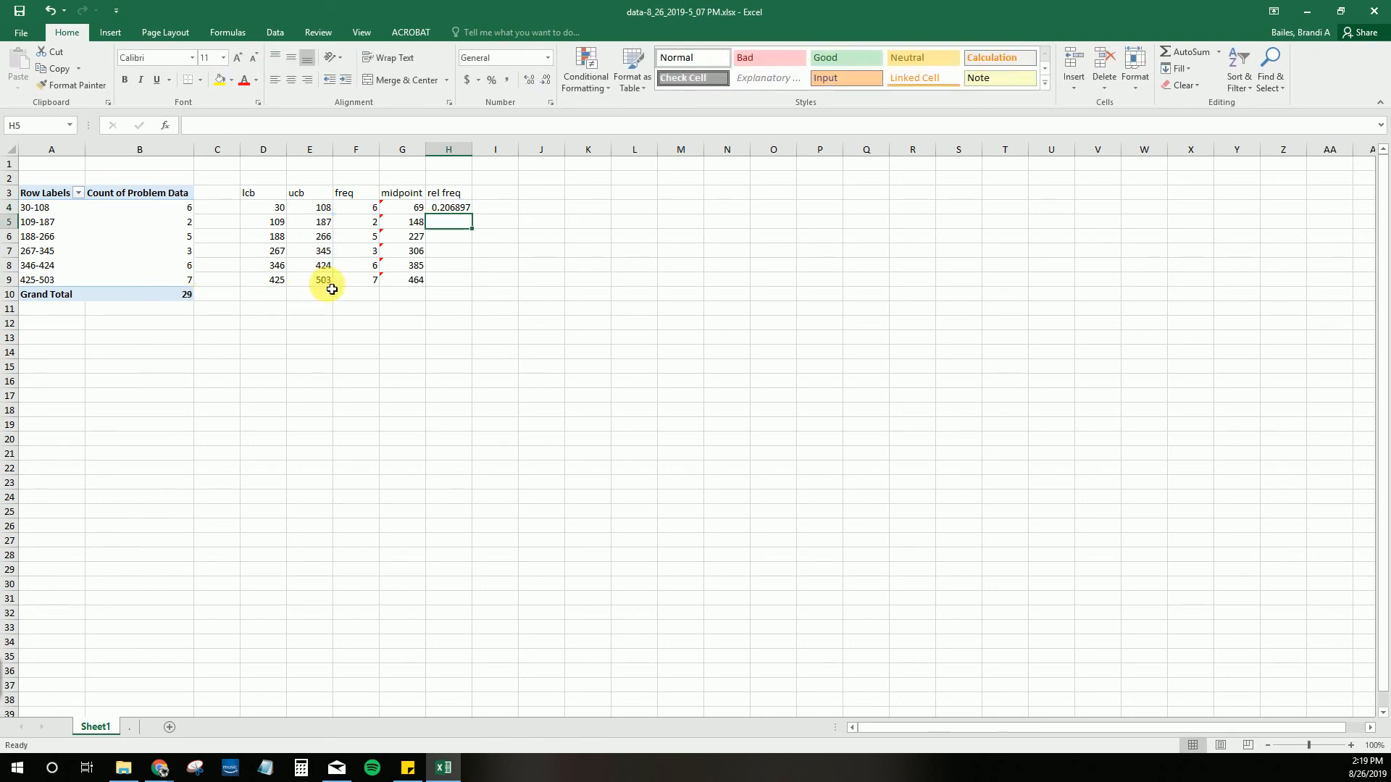
{"action": "left_click", "coordinate": [442, 210]}
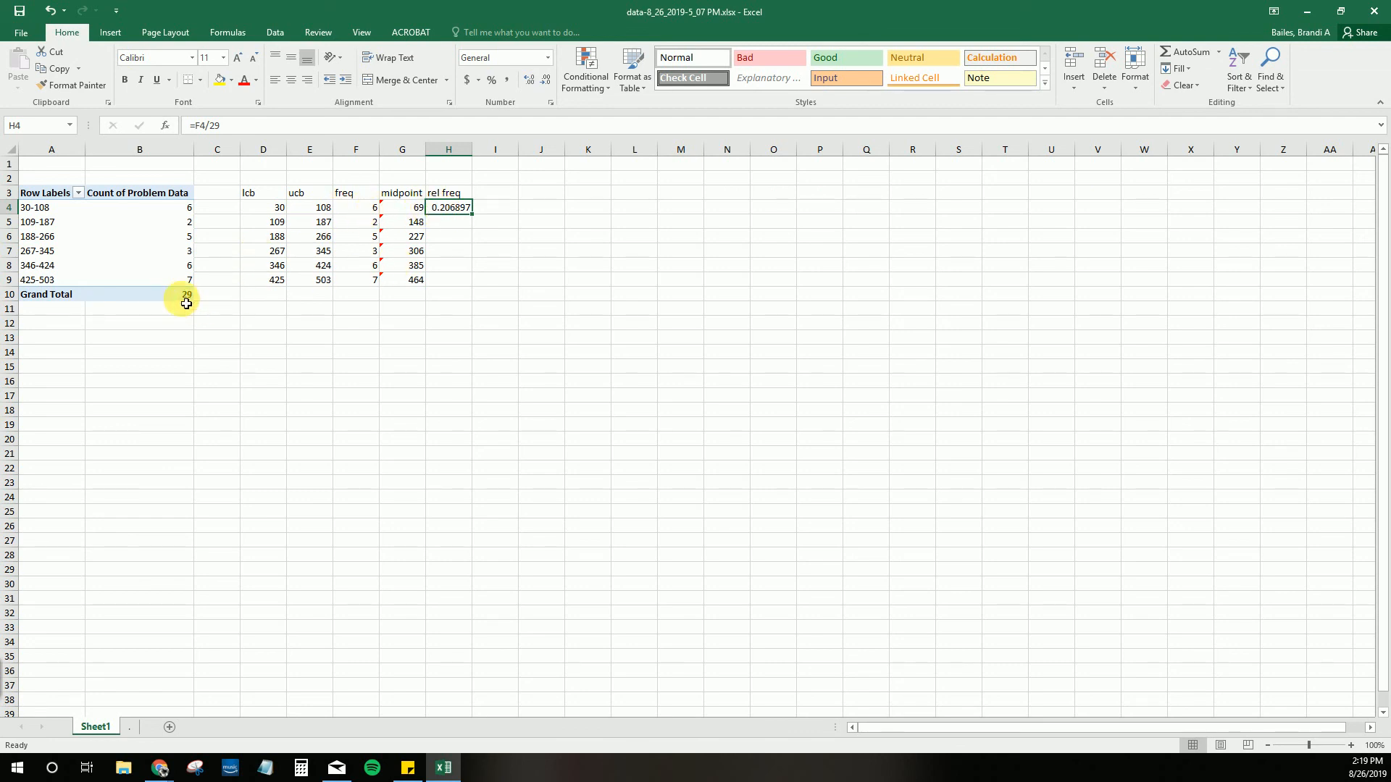
{"action": "left_click_drag", "start_coordinate": [480, 220], "coordinate": [459, 301]}
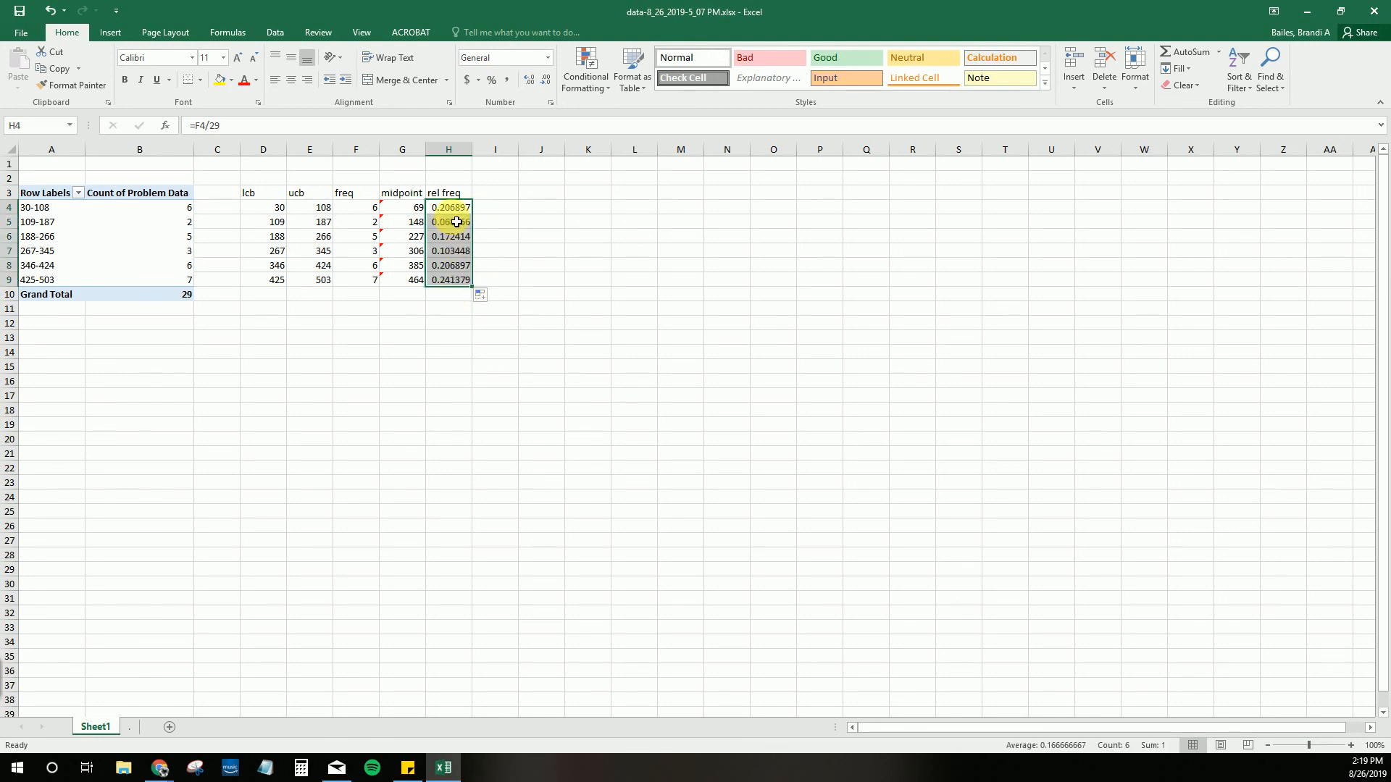
Check the homework's rounding instruction and format the relative frequencies in H4:H9 to three decimal places.
{"action": "double_click", "coordinate": [520, 8]}
{"action": "left_click_drag", "start_coordinate": [531, 62], "coordinate": [568, 351]}
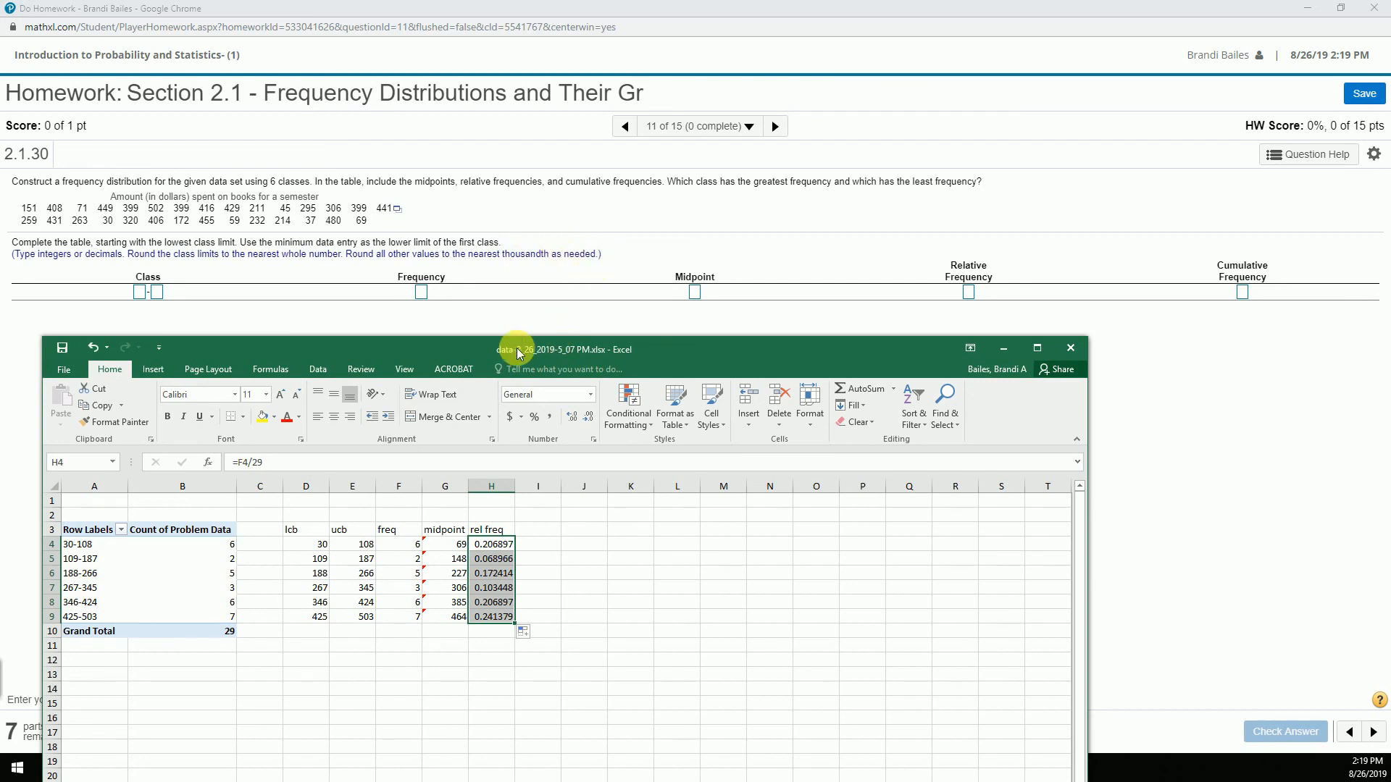
{"action": "double_click", "coordinate": [479, 349]}
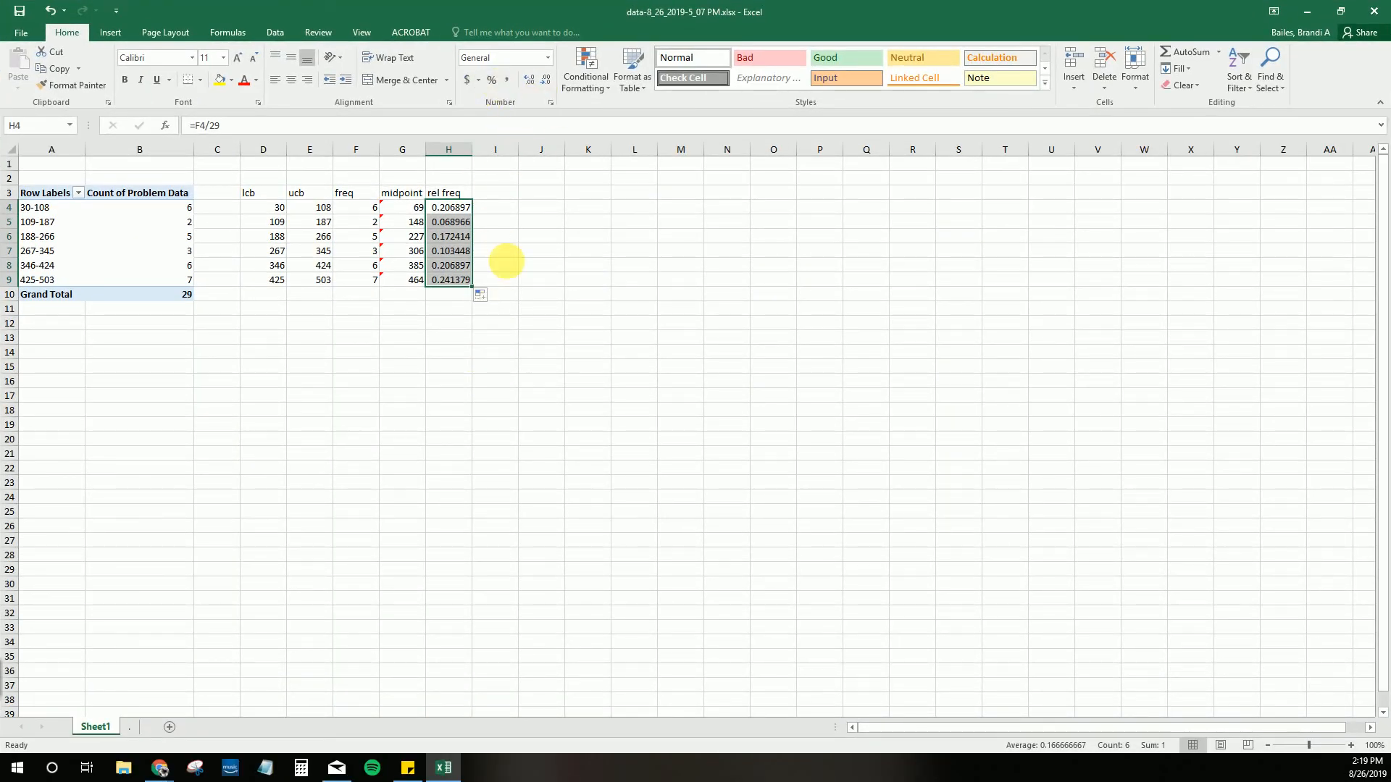
{"action": "left_click", "coordinate": [543, 237]}
{"action": "left_click", "coordinate": [449, 215]}
{"action": "left_click_drag", "start_coordinate": [448, 215], "coordinate": [453, 295]}
{"action": "left_click", "coordinate": [450, 252]}
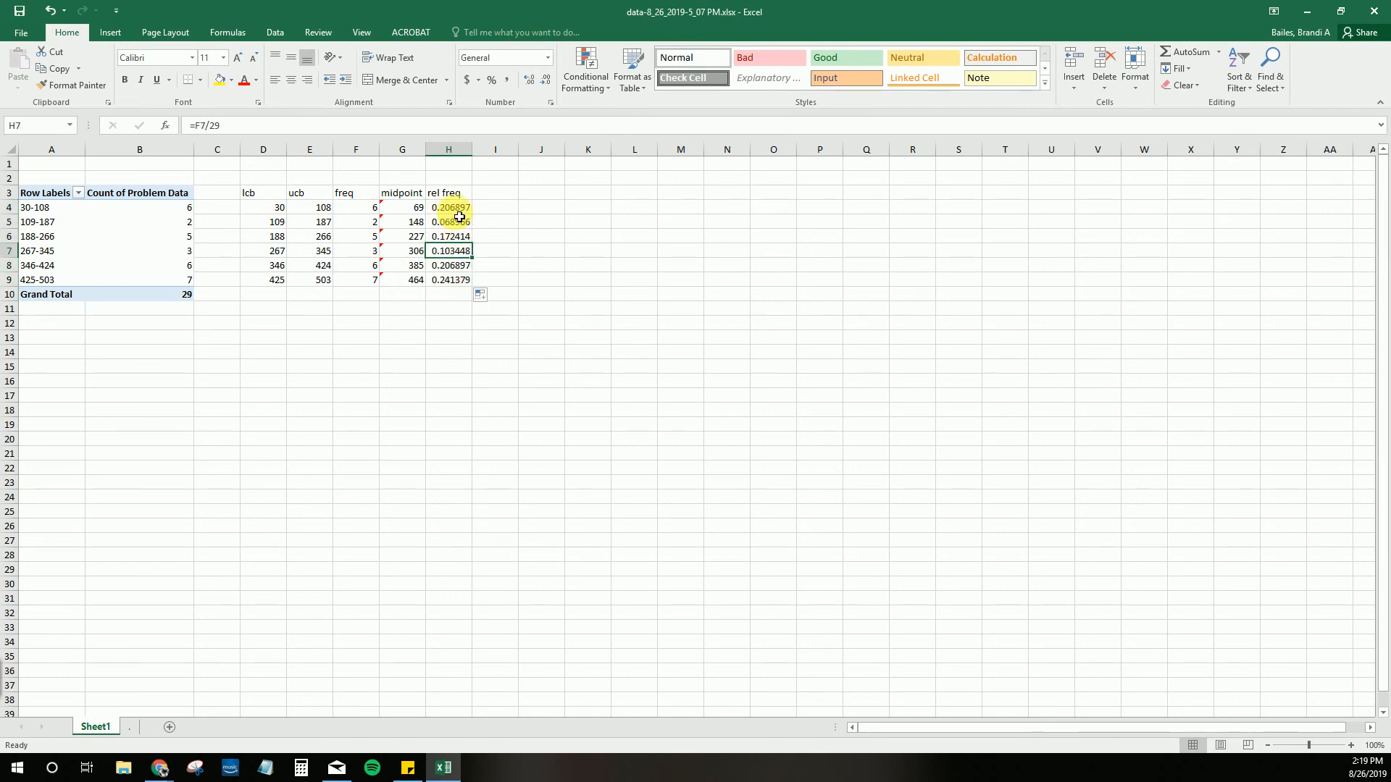
{"action": "left_click_drag", "start_coordinate": [459, 209], "coordinate": [459, 284]}
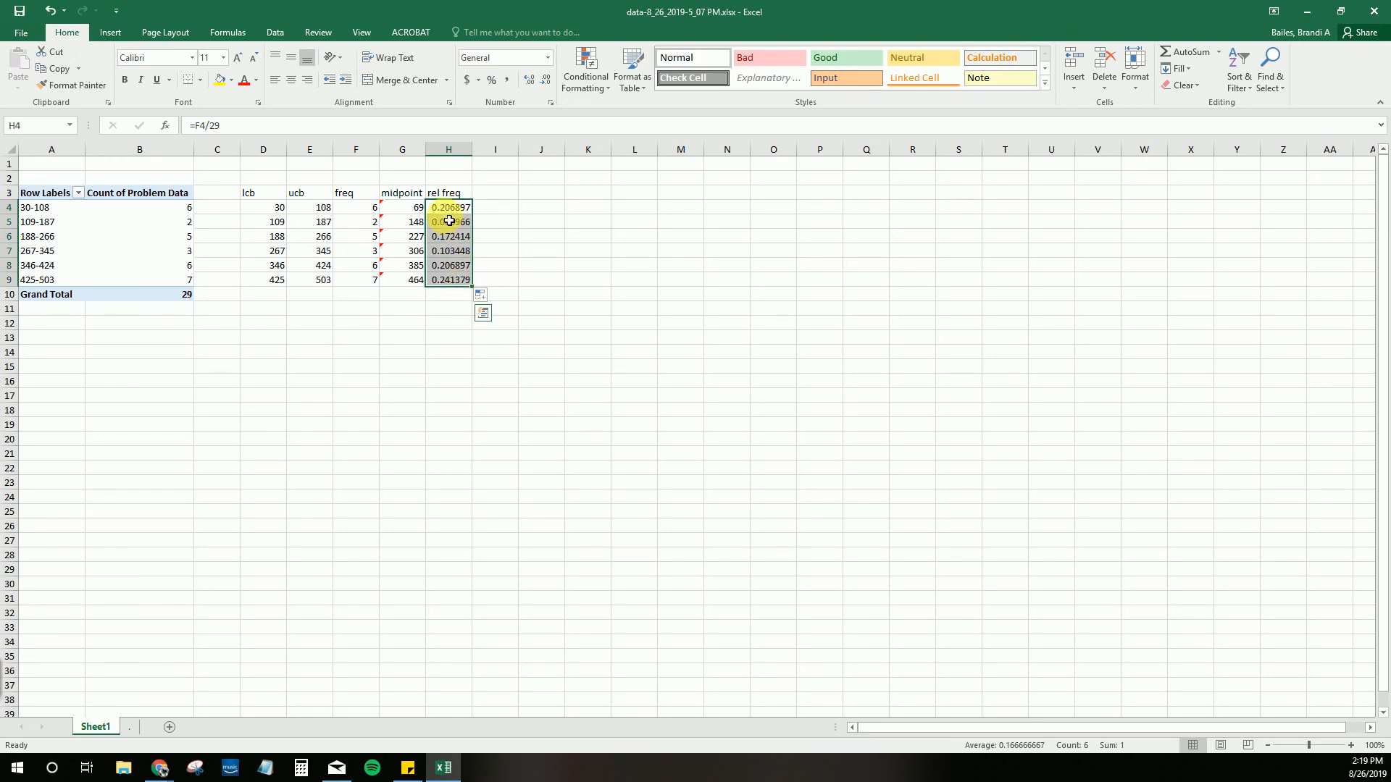
{"action": "left_click", "coordinate": [533, 85]}
{"action": "left_click", "coordinate": [532, 84]}
{"action": "left_click", "coordinate": [532, 84]}
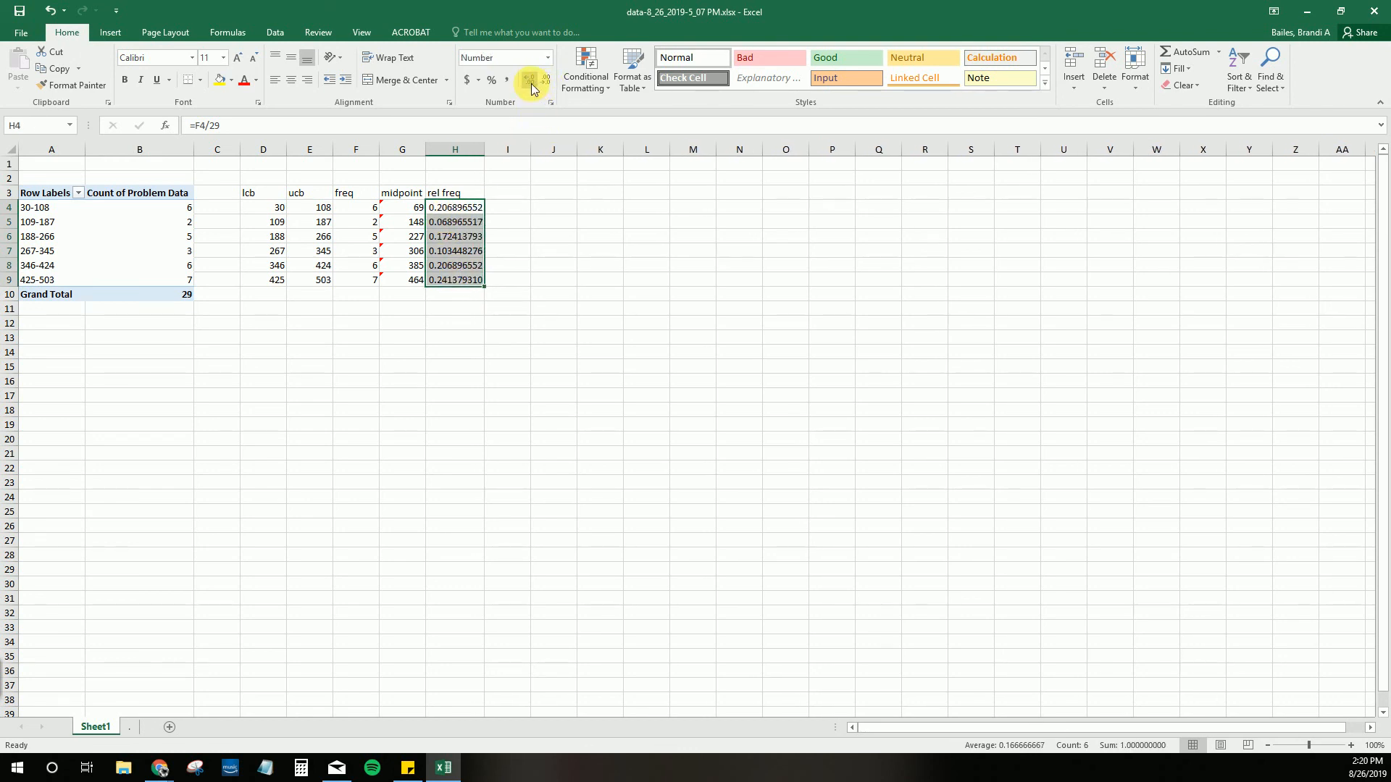
{"action": "left_click", "coordinate": [547, 81]}
{"action": "left_click", "coordinate": [547, 83]}
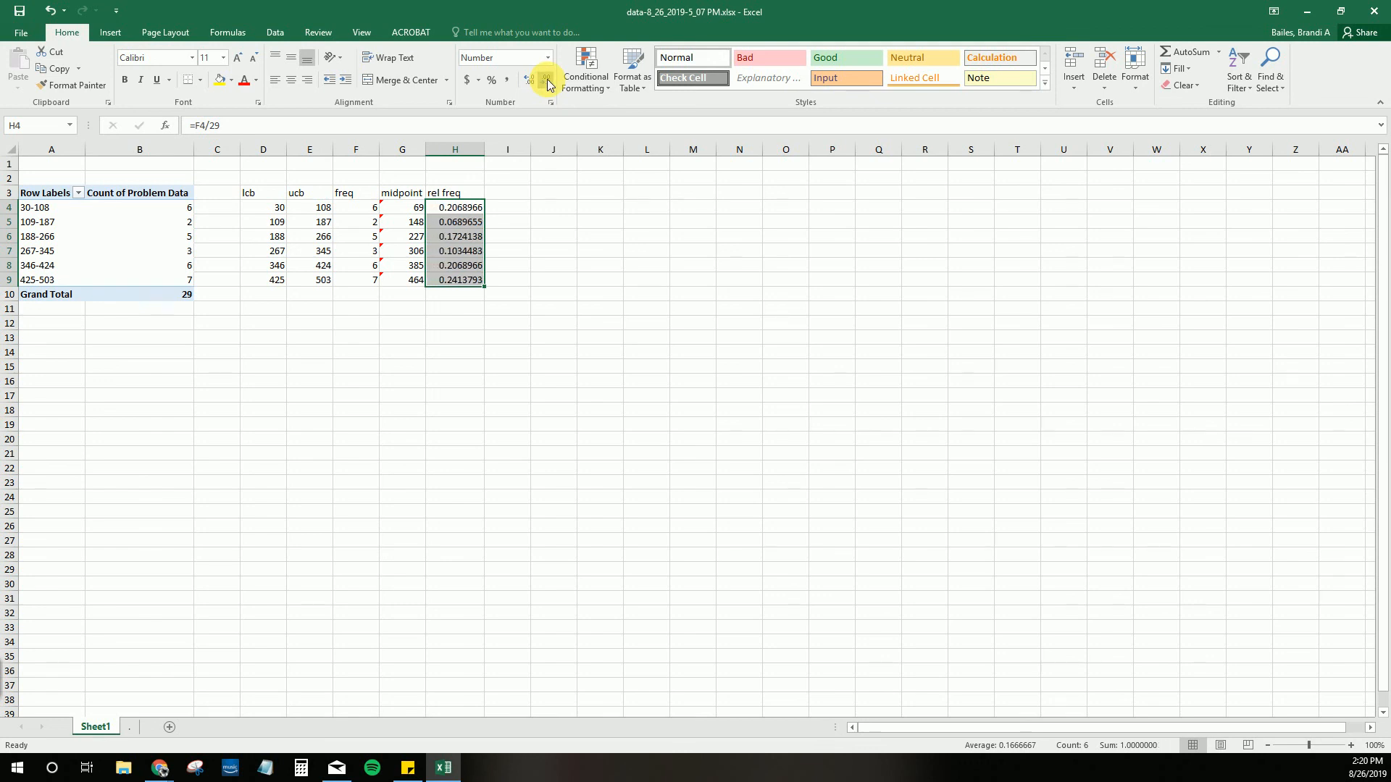
{"action": "left_click", "coordinate": [548, 84]}
{"action": "left_click", "coordinate": [548, 83]}
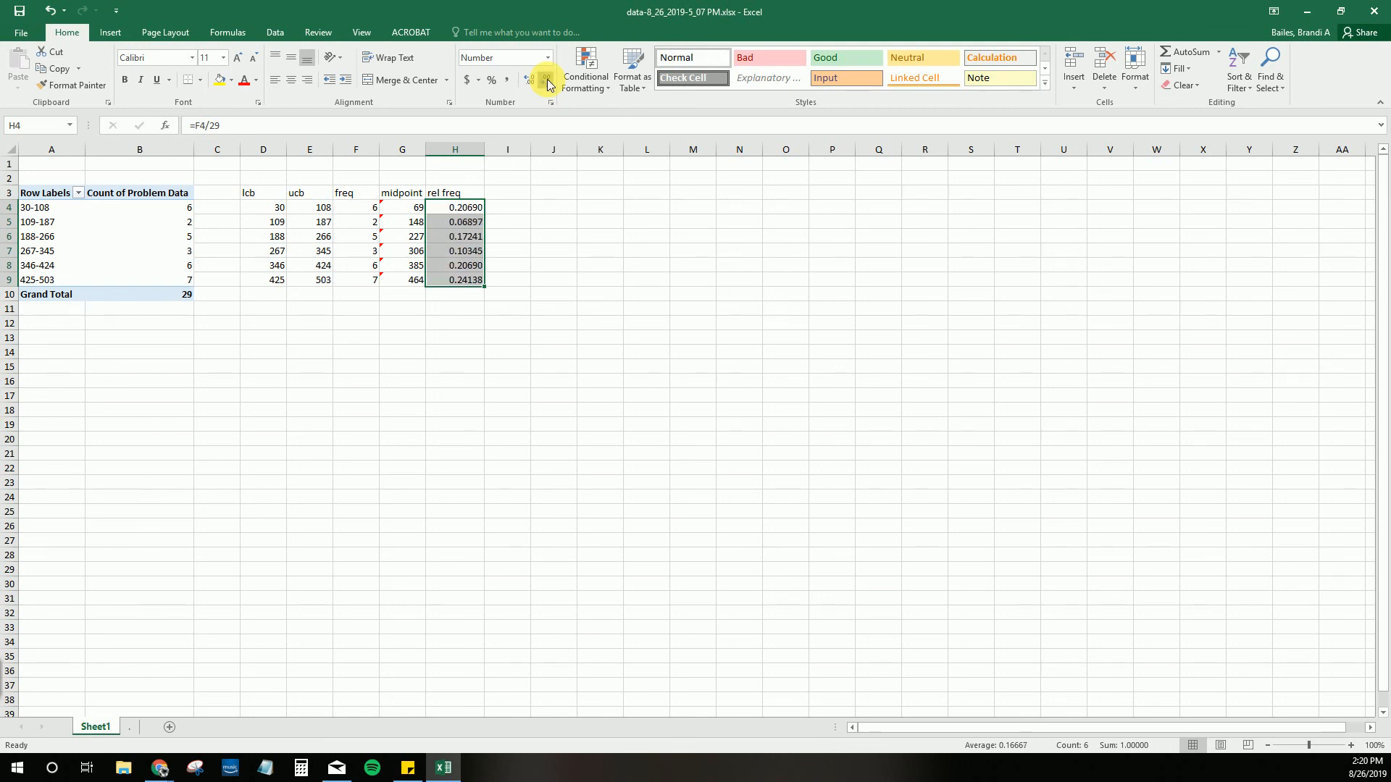
{"action": "left_click", "coordinate": [547, 83]}
{"action": "left_click", "coordinate": [546, 82]}
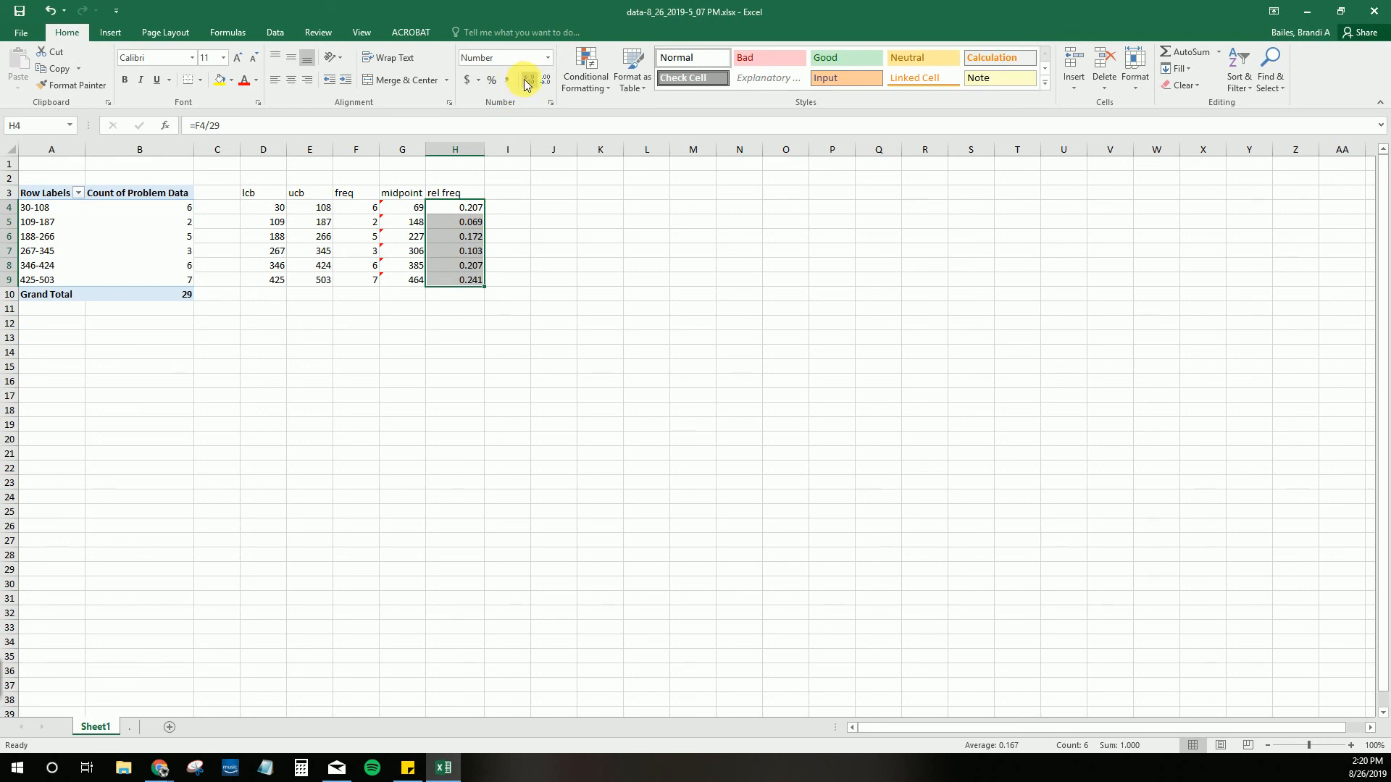
{"action": "left_click", "coordinate": [530, 81]}
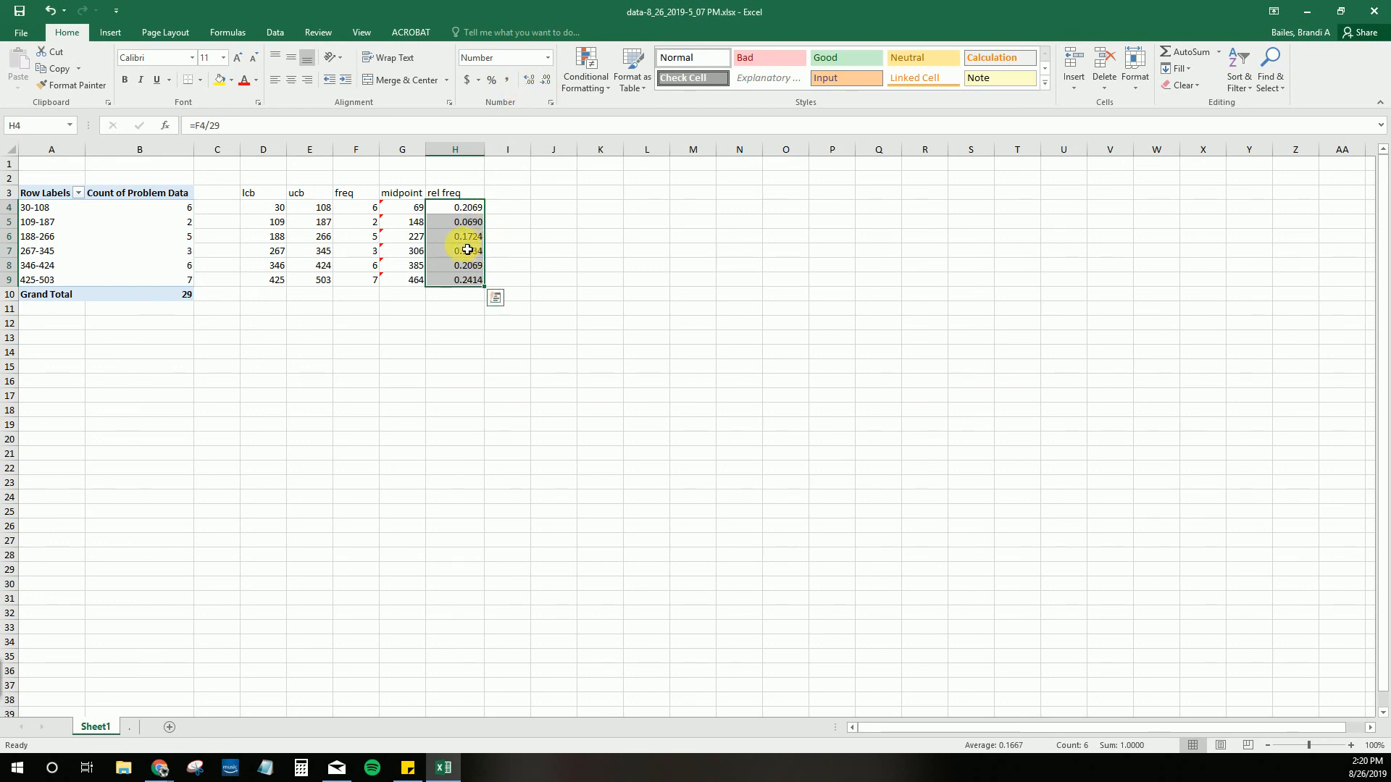
{"action": "left_click", "coordinate": [545, 80]}
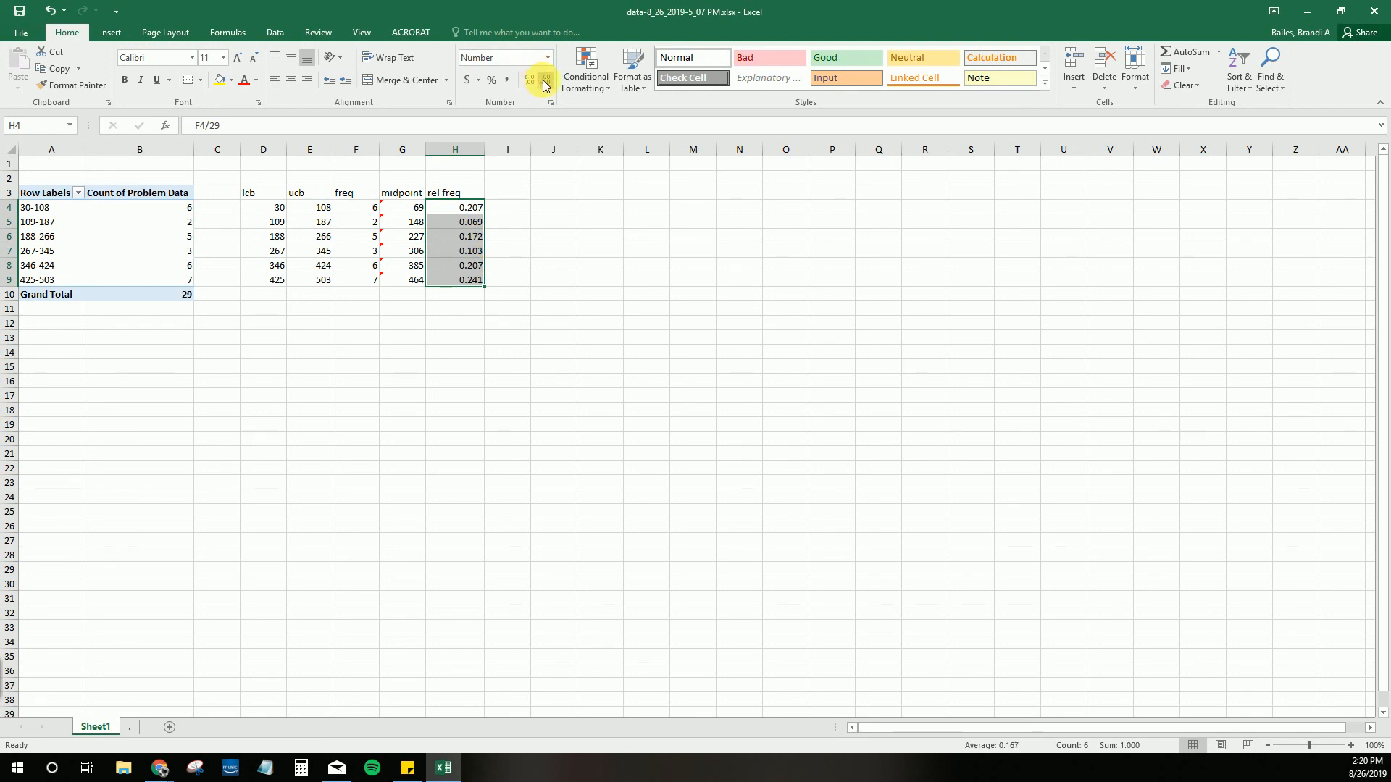
Add the heading cumulative in I3 for the homework table's last column and widen column I to fit it.
{"action": "left_click", "coordinate": [505, 192]}
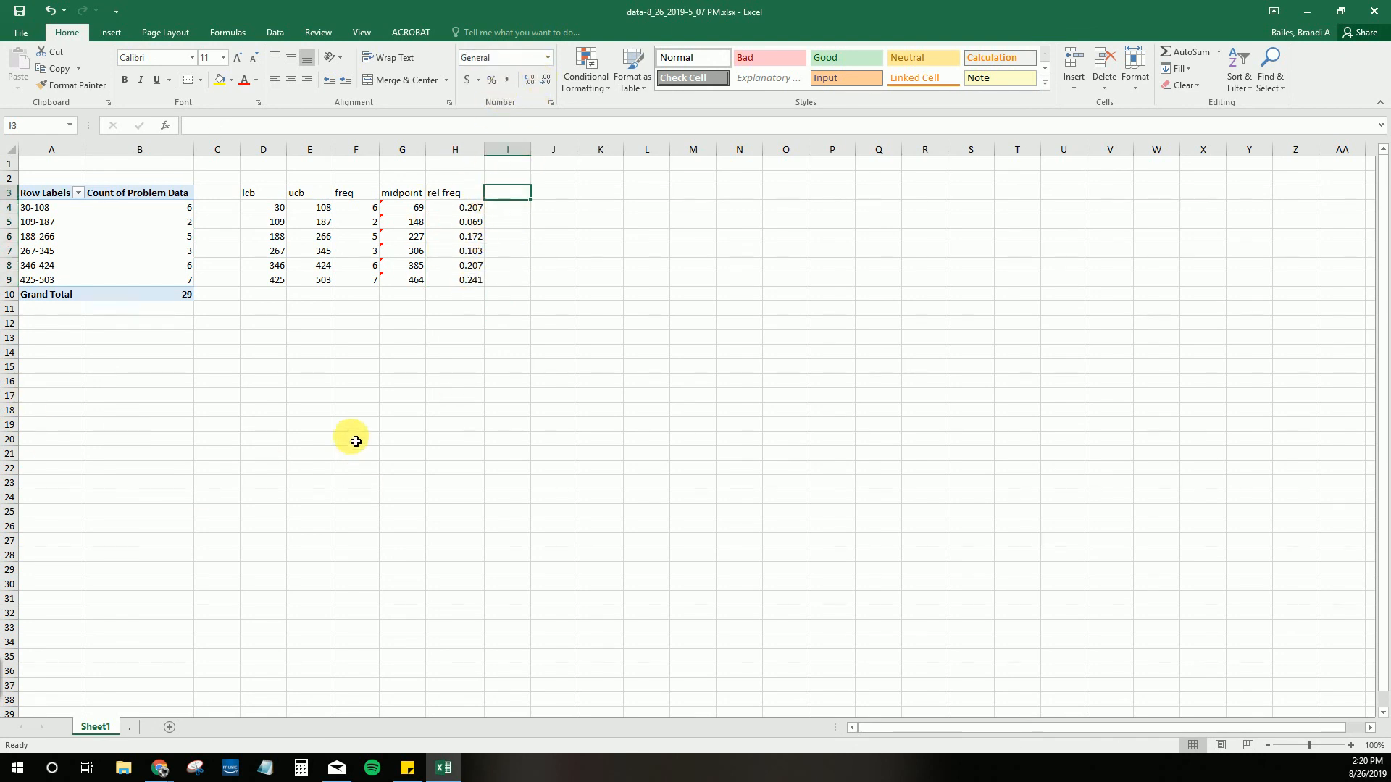
{"action": "double_click", "coordinate": [532, 13]}
{"action": "left_click_drag", "start_coordinate": [555, 50], "coordinate": [596, 500]}
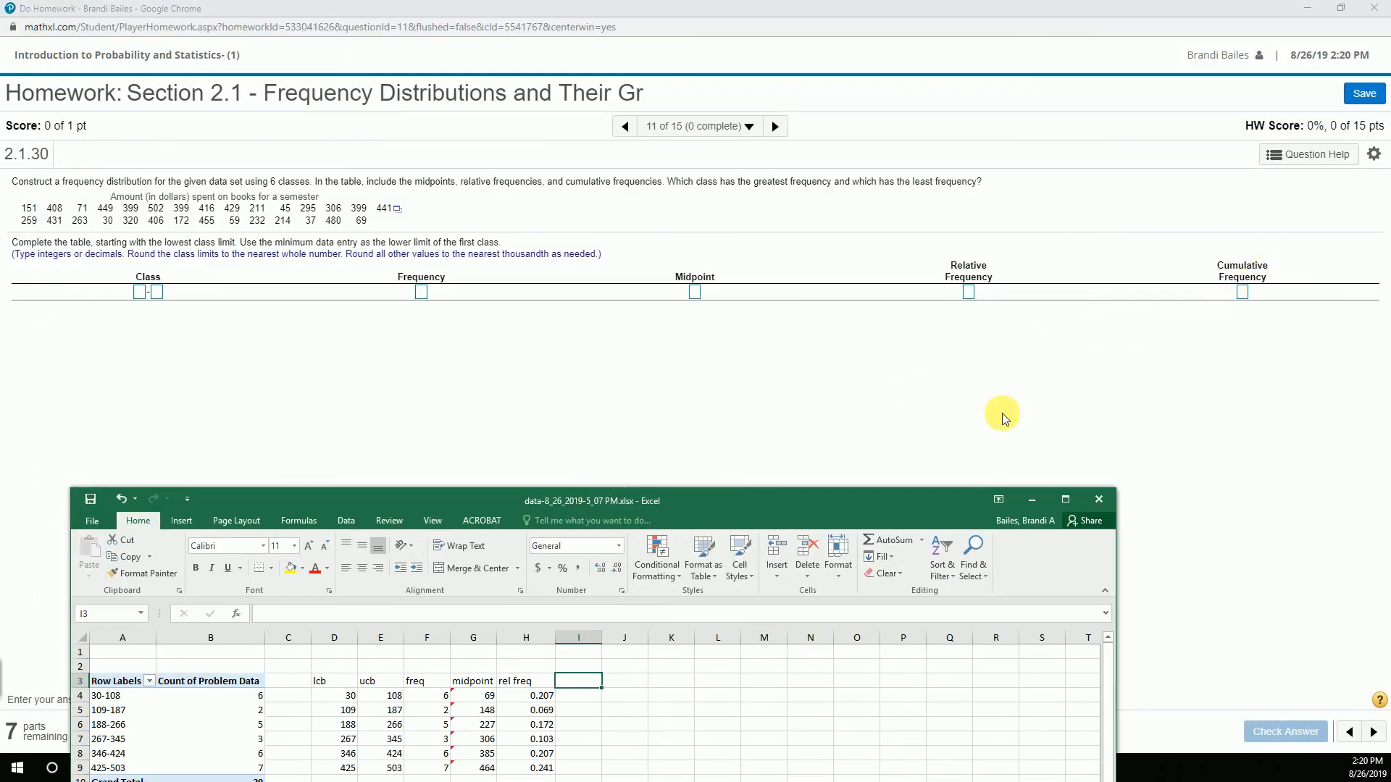
{"action": "key", "text": "super+Up"}
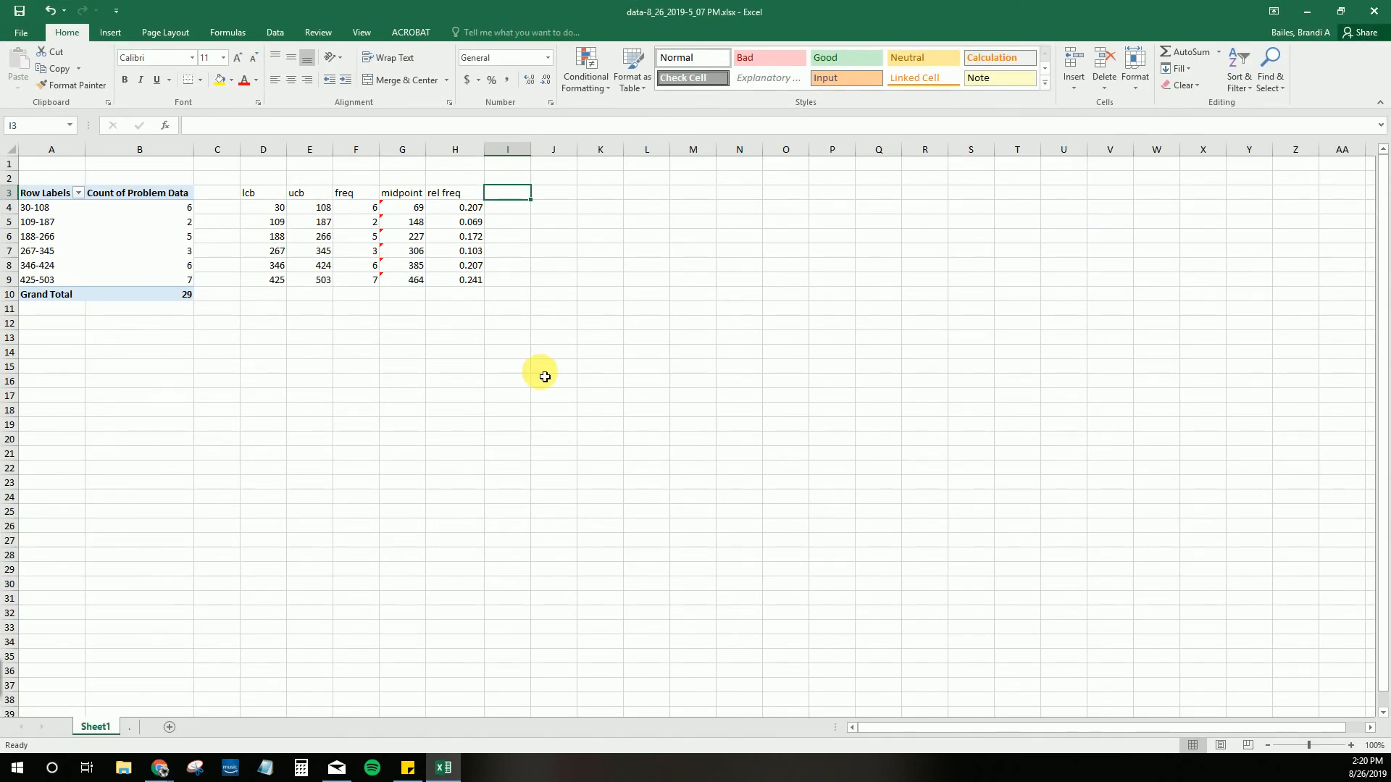
{"action": "left_click", "coordinate": [505, 209]}
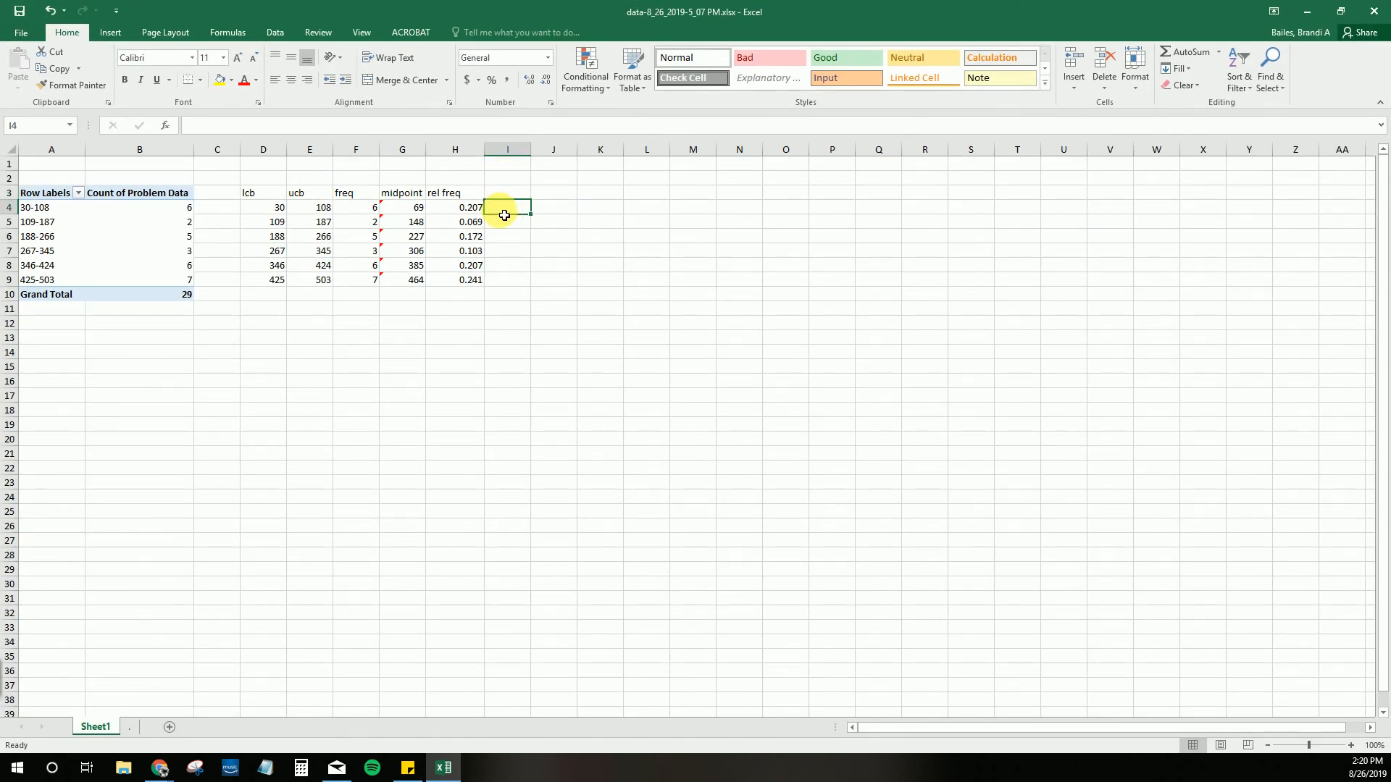
{"action": "left_click", "coordinate": [356, 212]}
{"action": "left_click", "coordinate": [505, 196]}
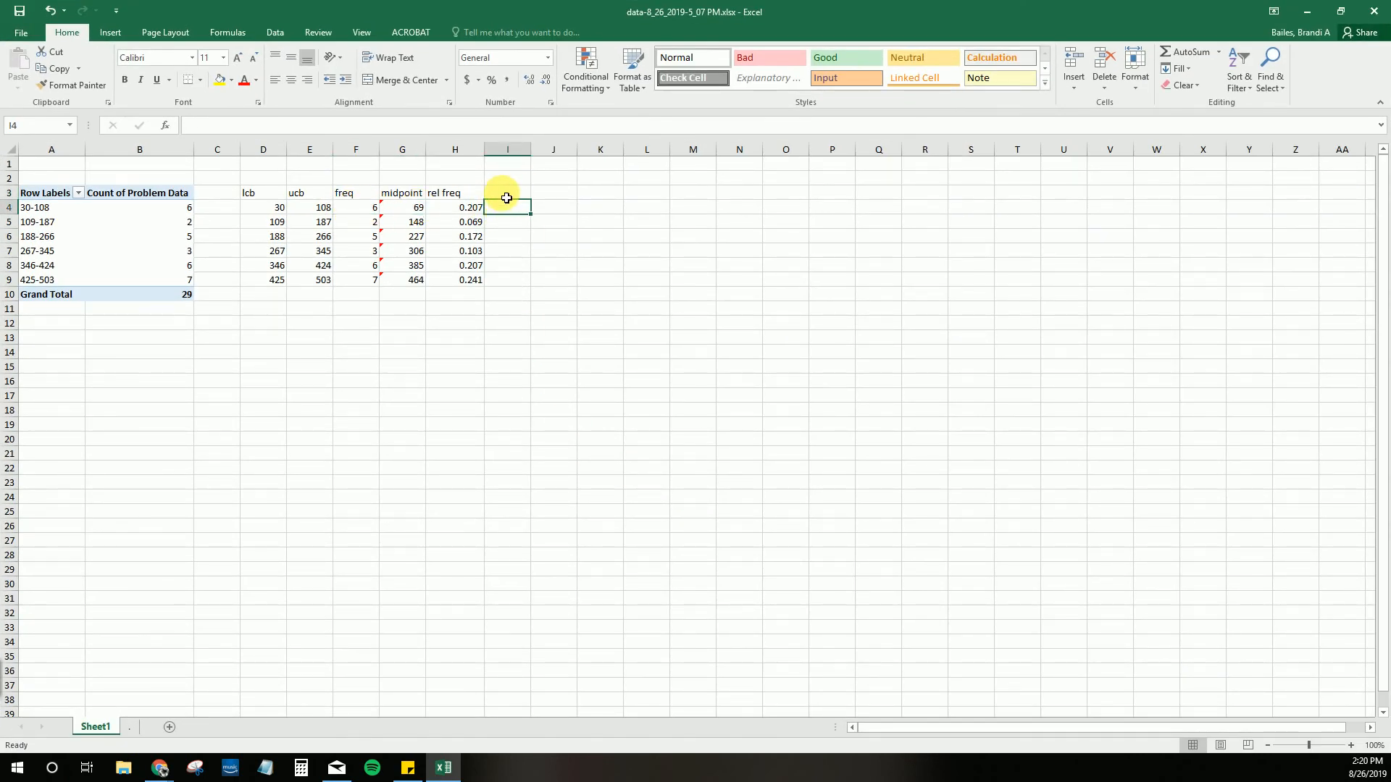
{"action": "type", "text": "cumulative"}
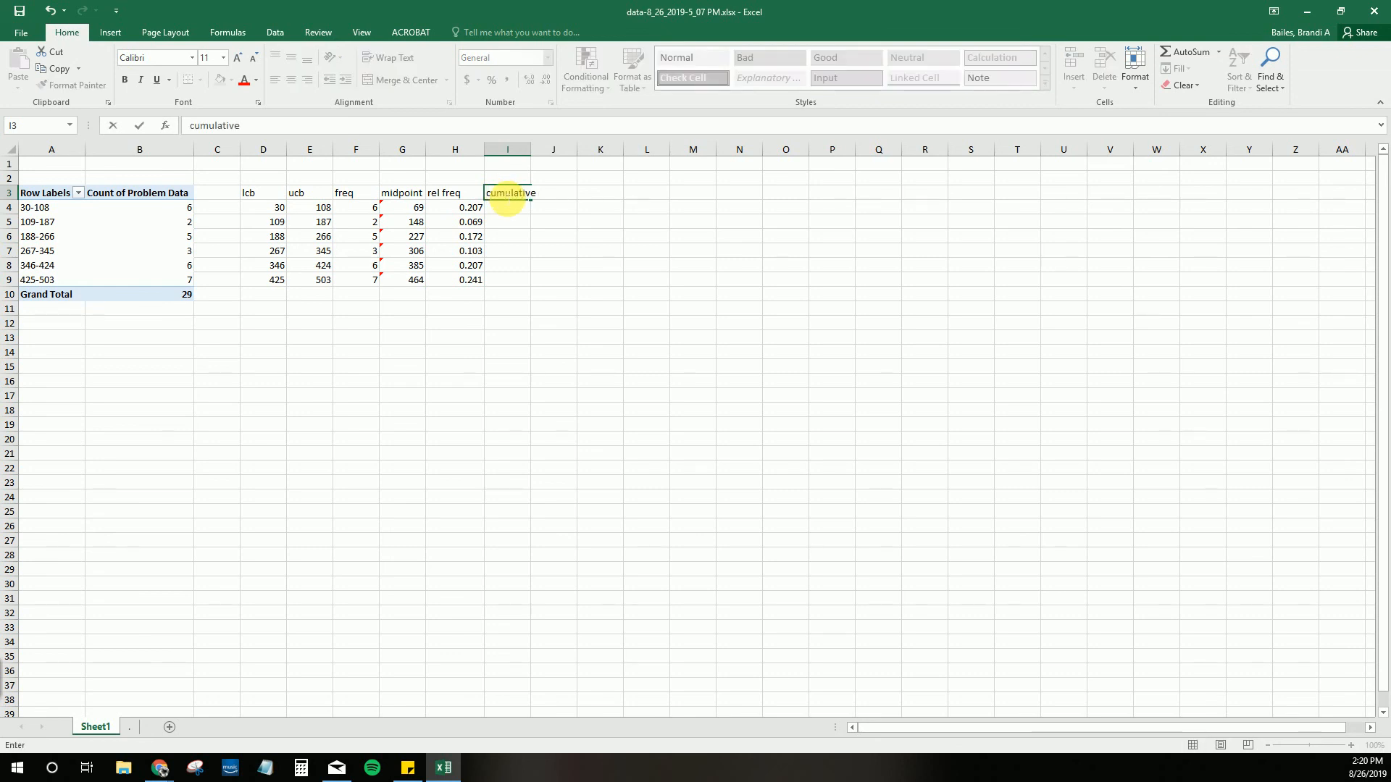
{"action": "left_click", "coordinate": [572, 177]}
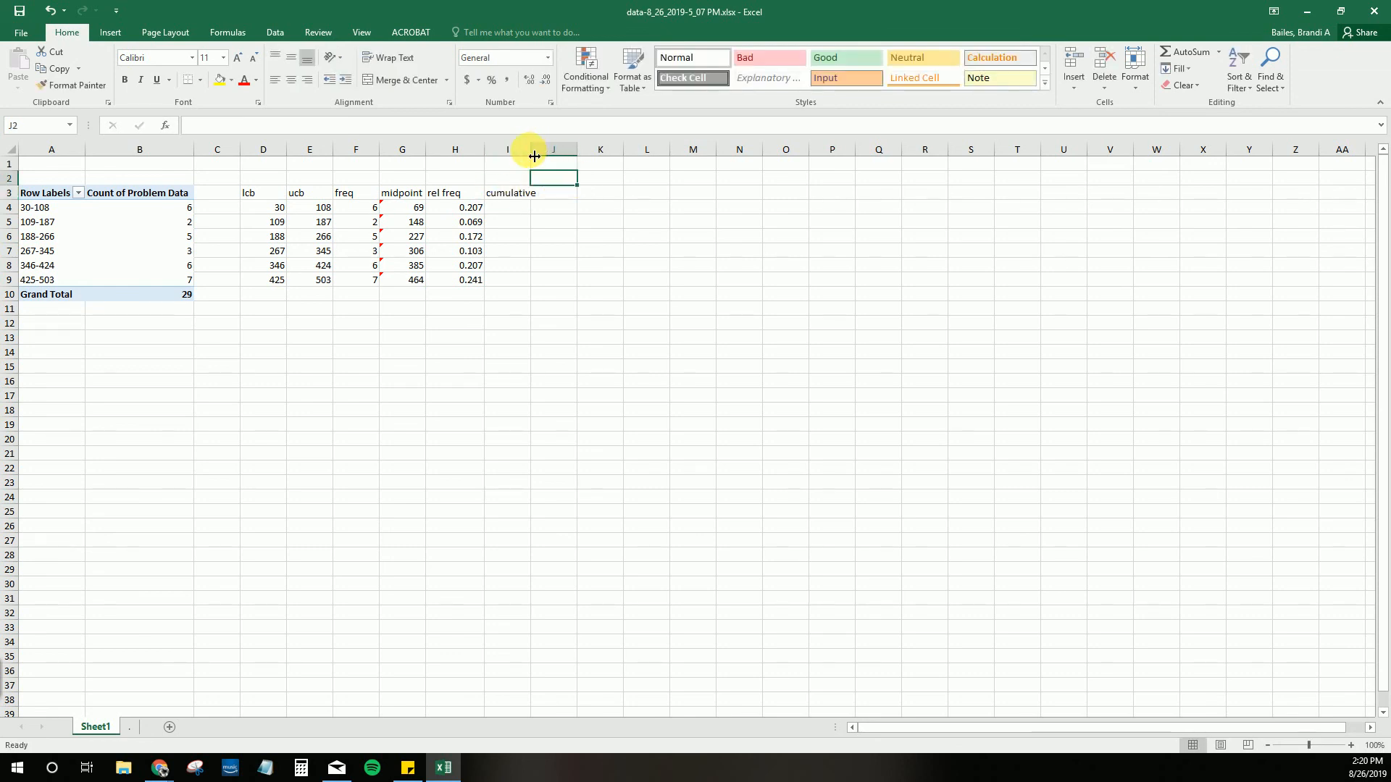
{"action": "left_click_drag", "start_coordinate": [534, 157], "coordinate": [544, 154]}
Enter 6 in I4 as the first class's cumulative frequency.
{"action": "left_click", "coordinate": [505, 209]}
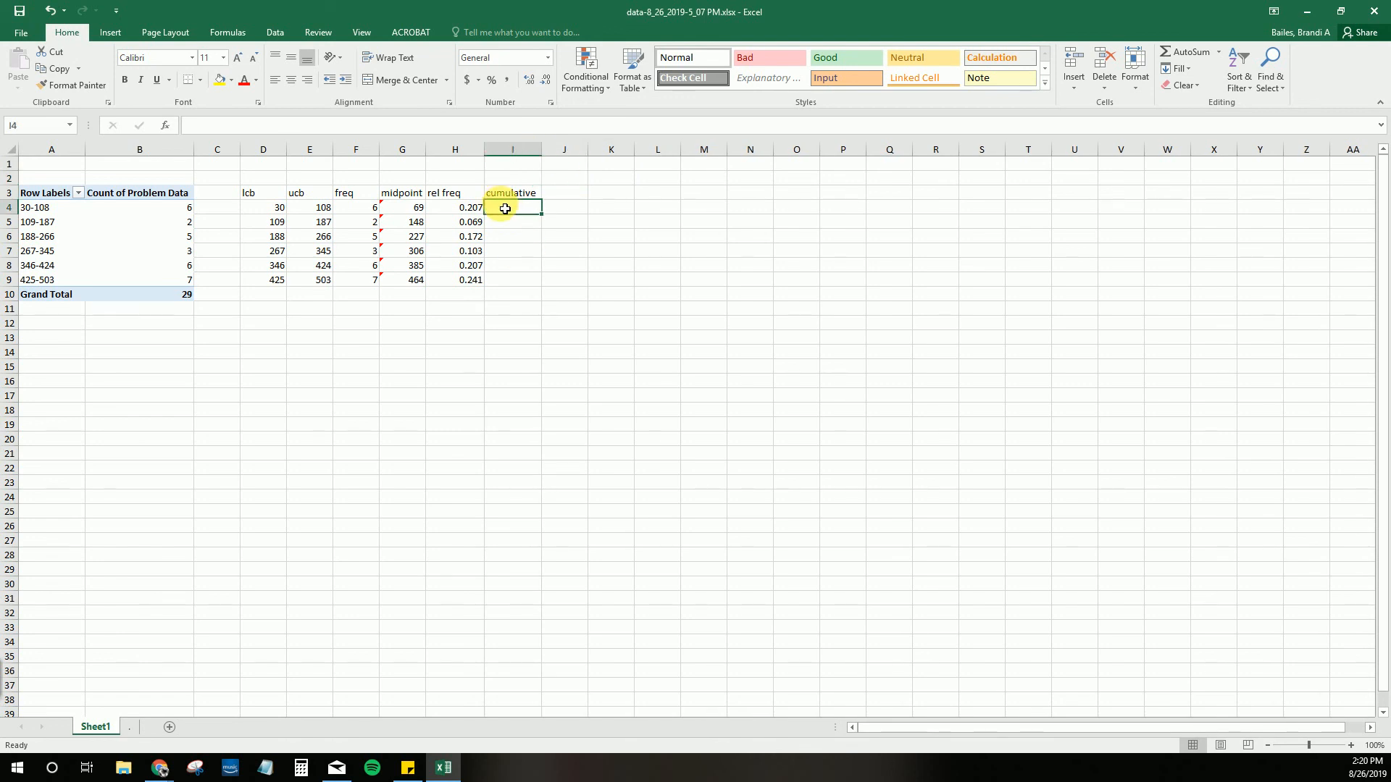
{"action": "type", "text": "6"}
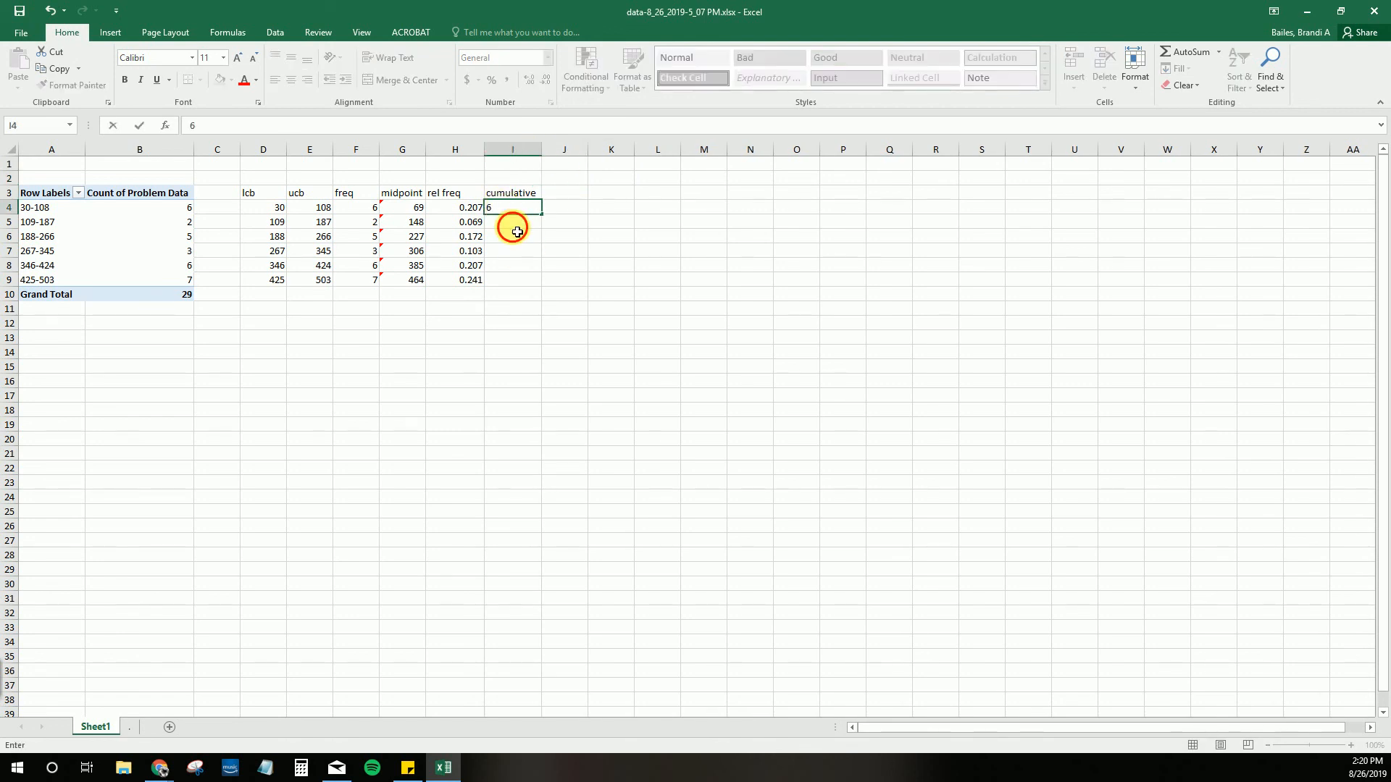
{"action": "key", "text": "Return"}
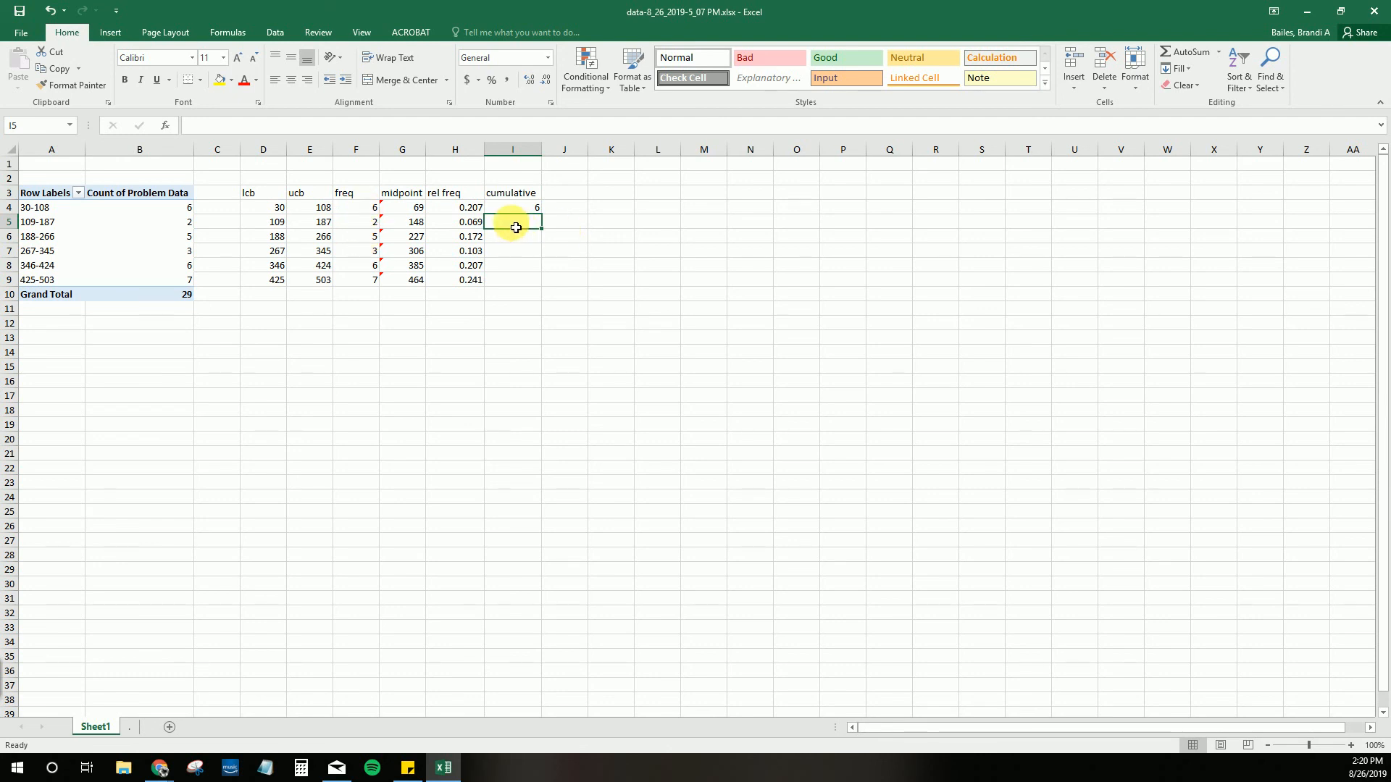
Calculate the second class's cumulative frequency in I5 with =F5+I4 and fill the formula down to I9.
{"action": "type", "text": "="}
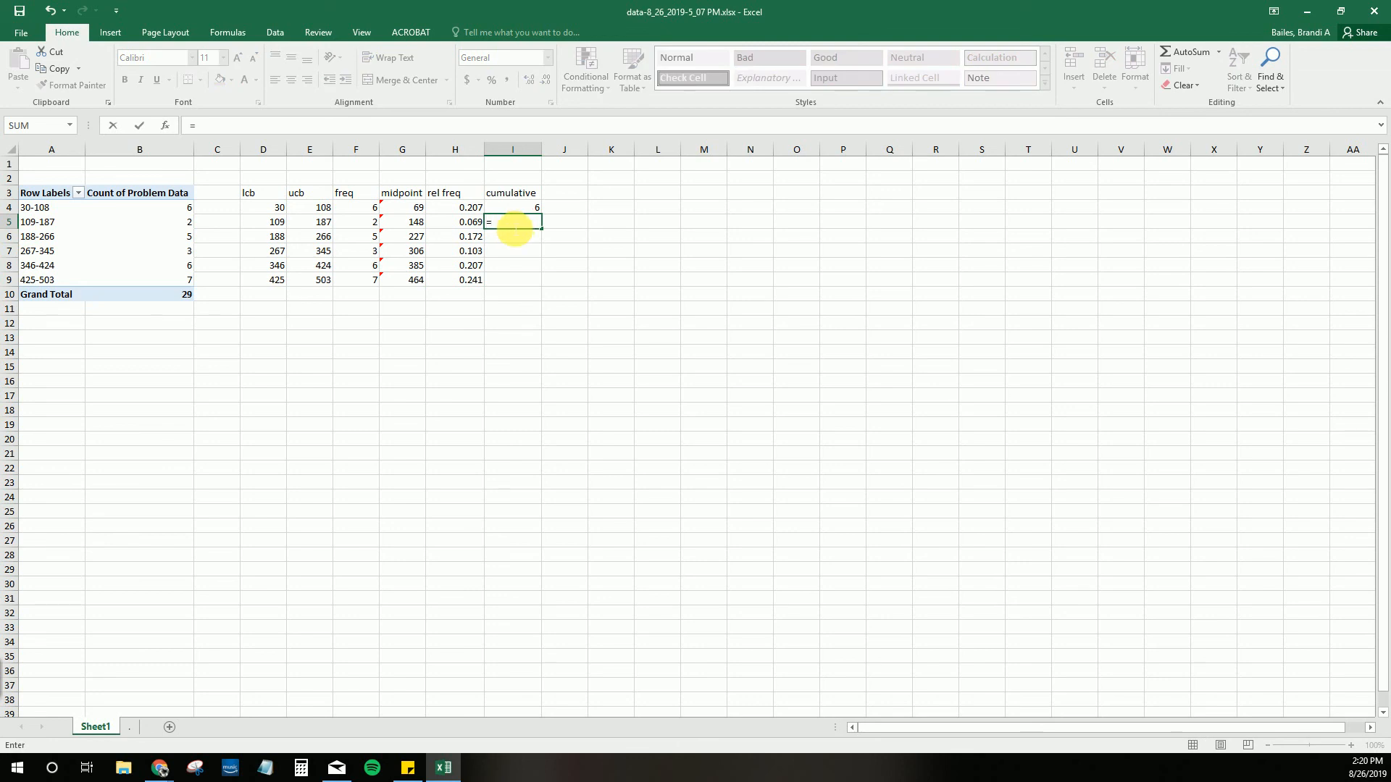
{"action": "left_click", "coordinate": [351, 226]}
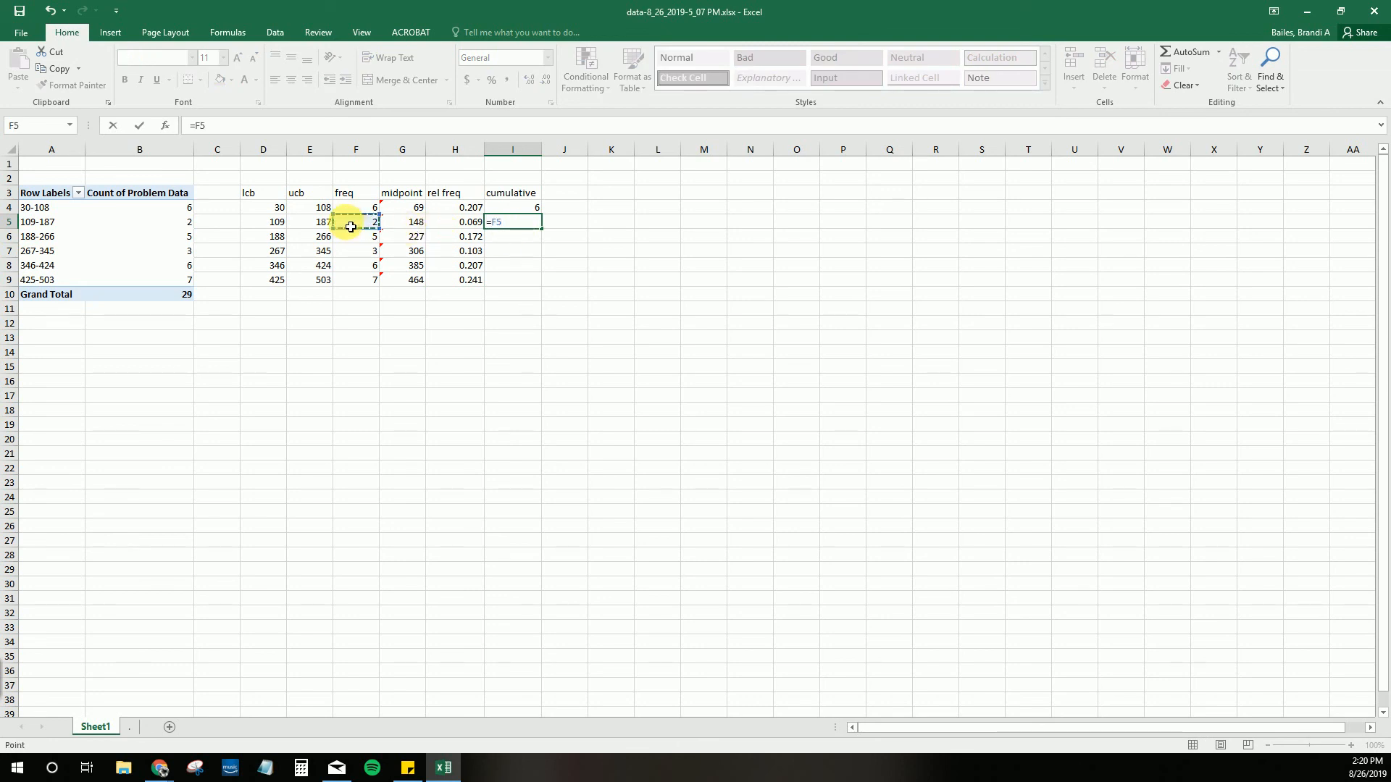
{"action": "type", "text": "+"}
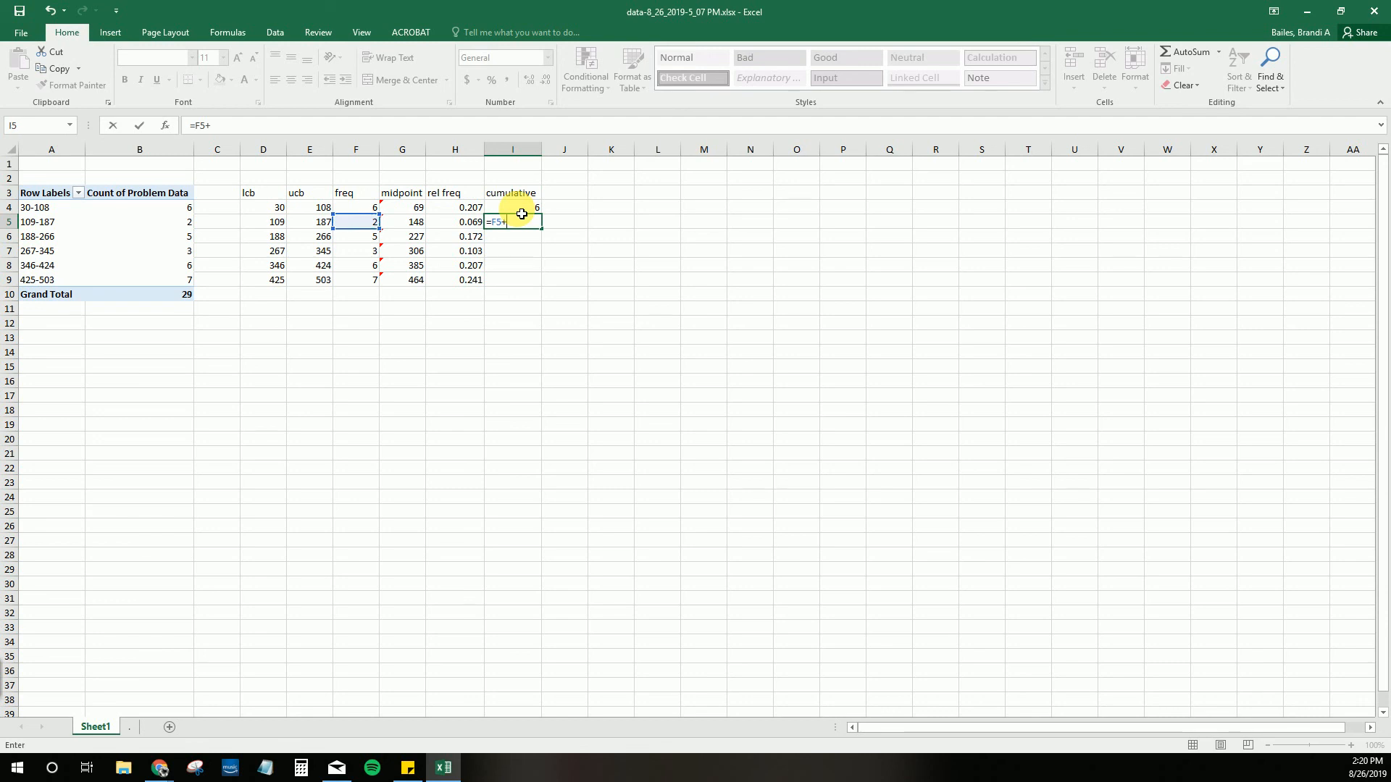
{"action": "left_click", "coordinate": [522, 210]}
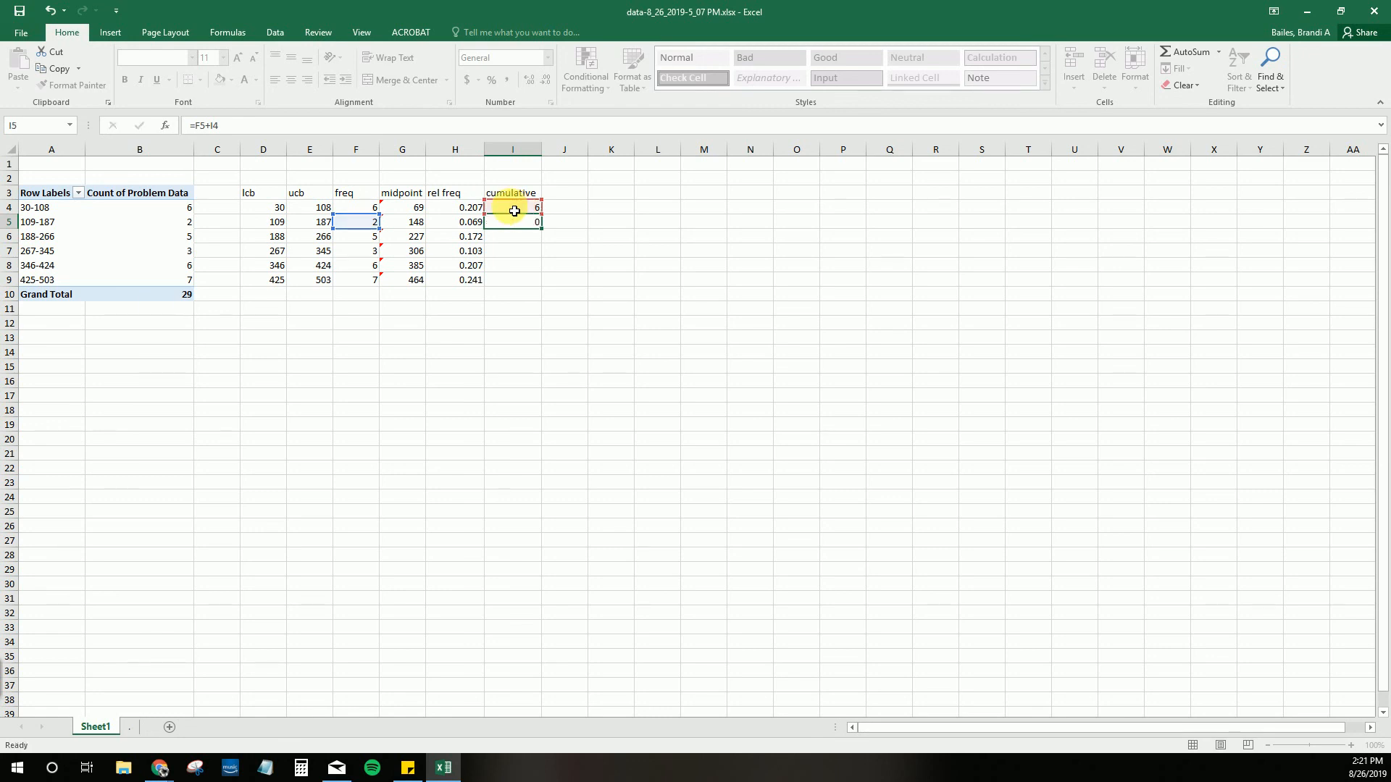
{"action": "key", "text": "Return"}
{"action": "left_click", "coordinate": [536, 223]}
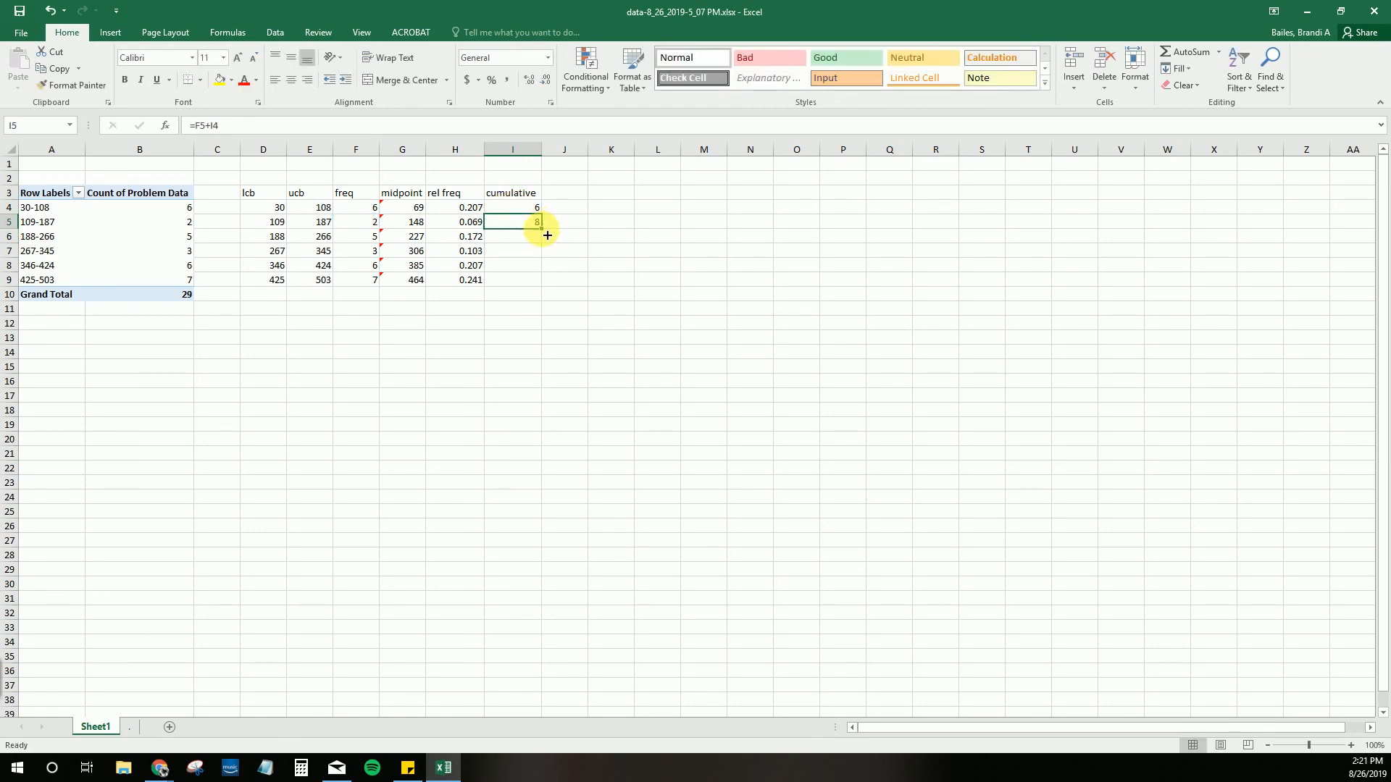
{"action": "left_click_drag", "start_coordinate": [547, 235], "coordinate": [543, 288]}
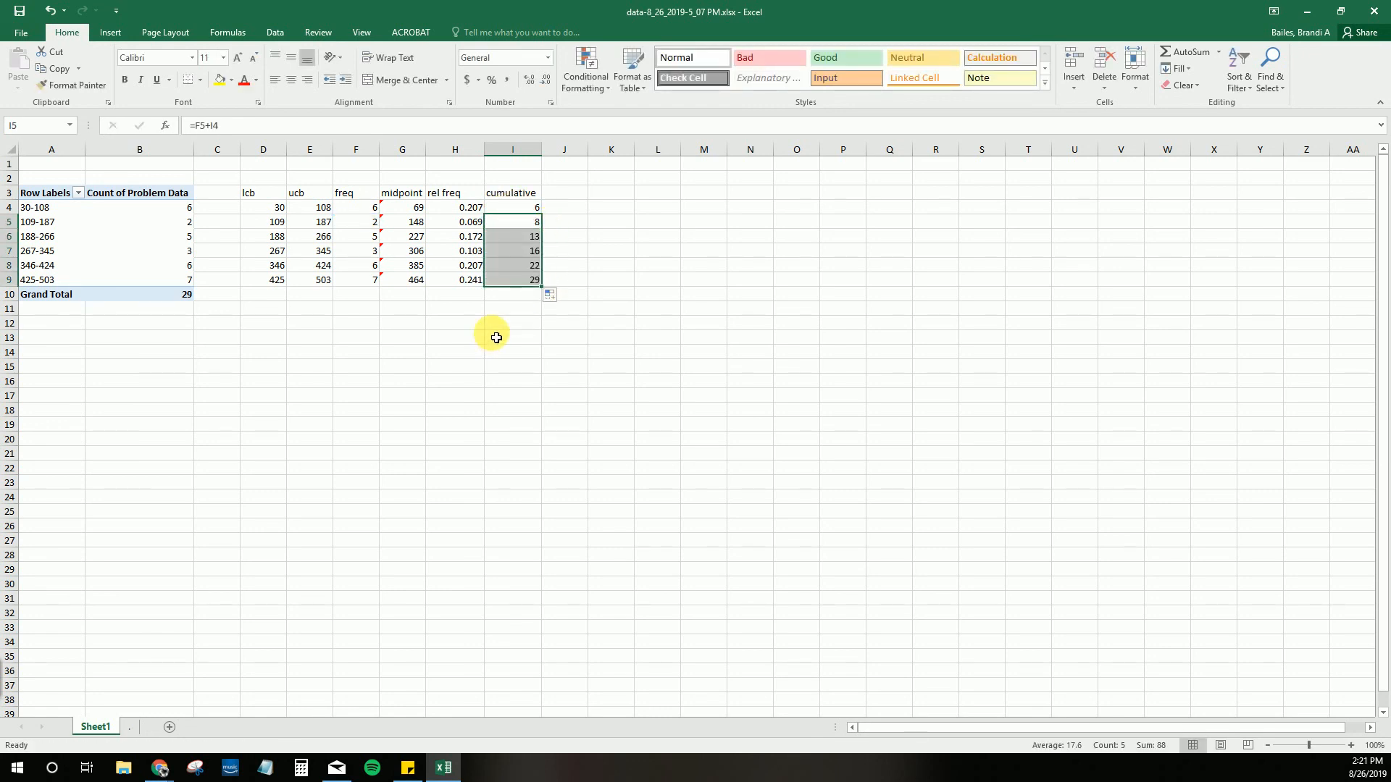
Inspect the filled cumulative frequency formulas in I9 and I8 to see which cells they reference.
{"action": "left_click", "coordinate": [529, 282]}
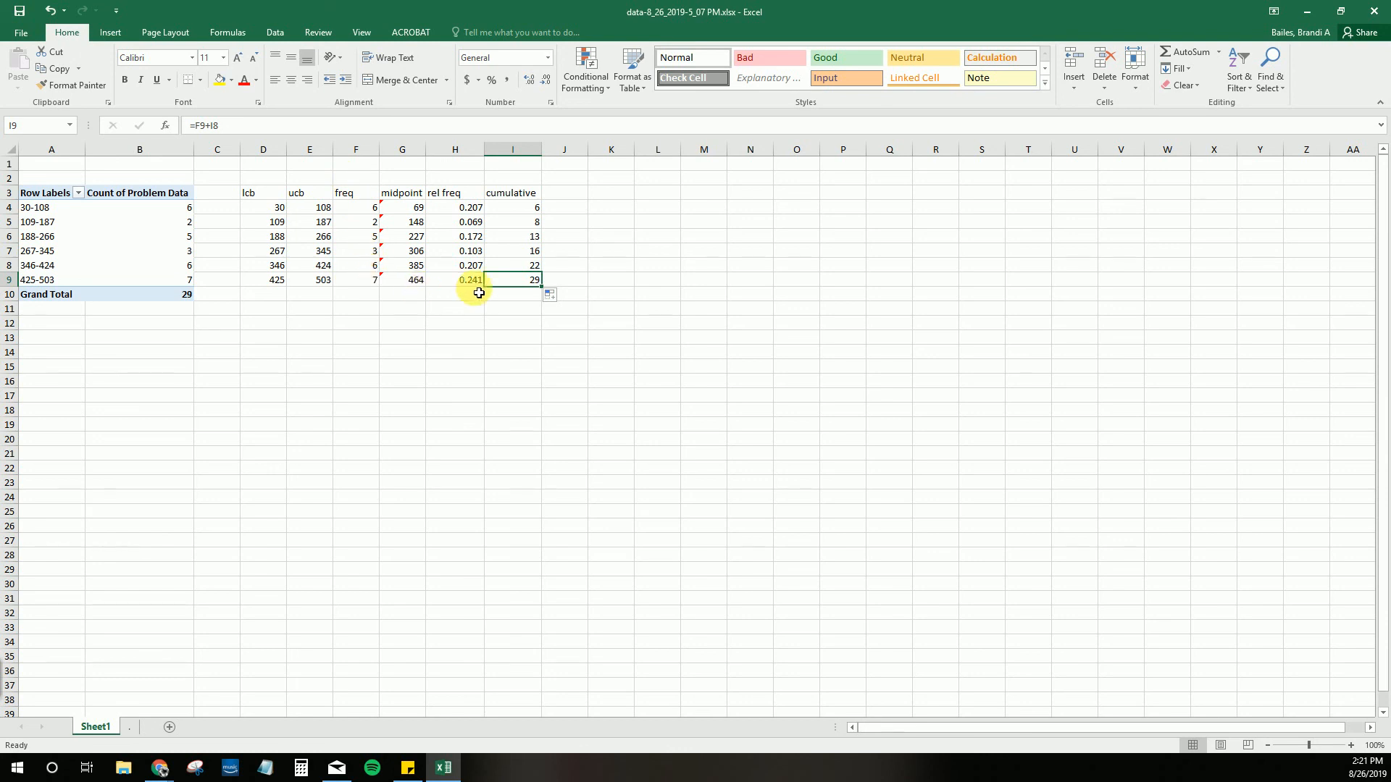
{"action": "left_click", "coordinate": [522, 272]}
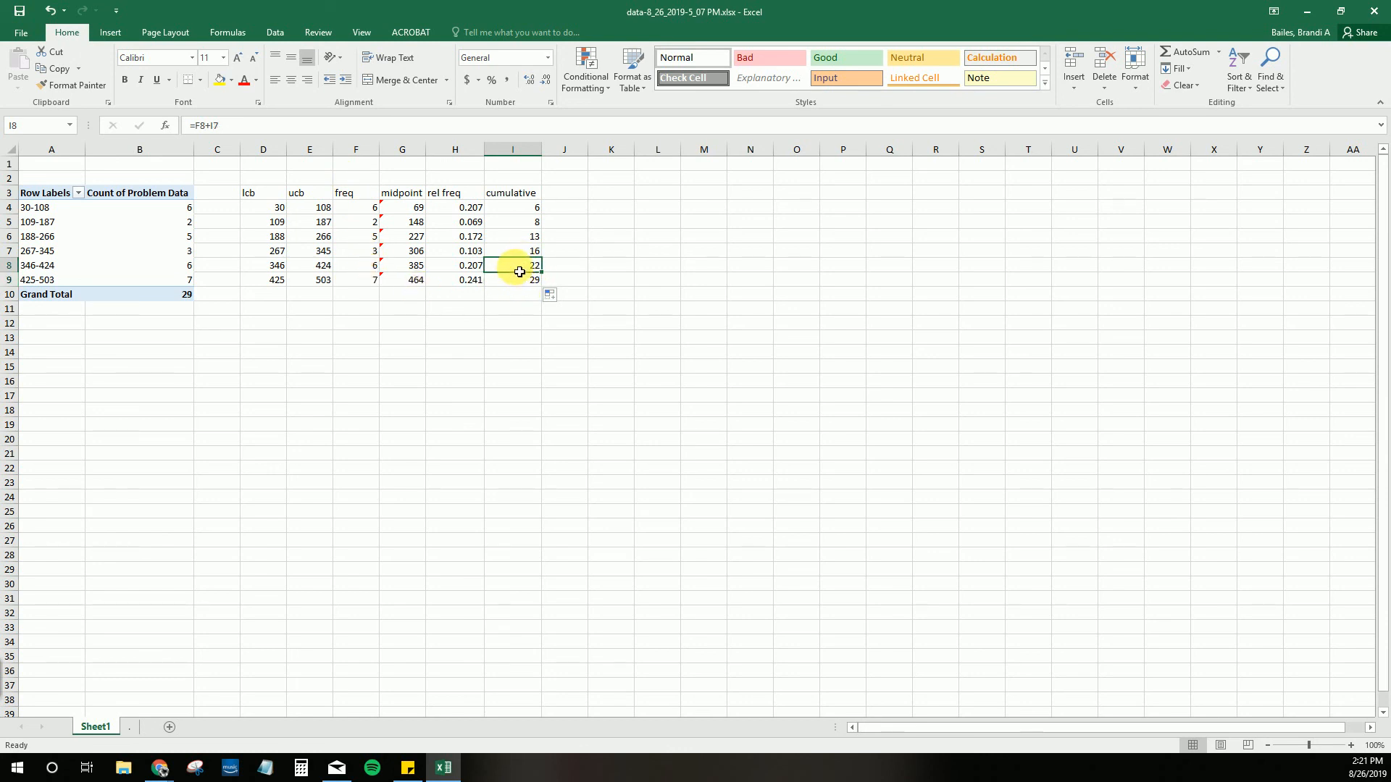
{"action": "double_click", "coordinate": [520, 272]}
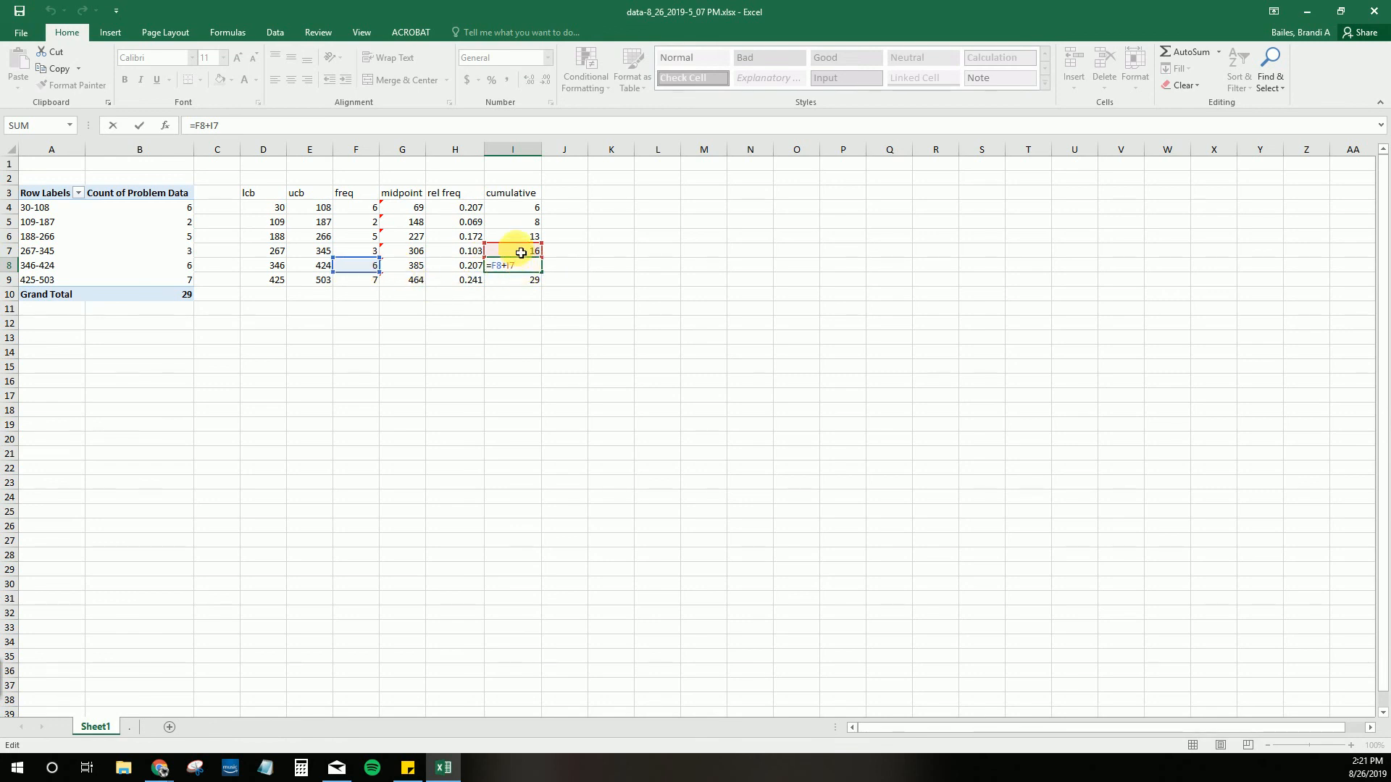
{"action": "key", "text": "Return"}
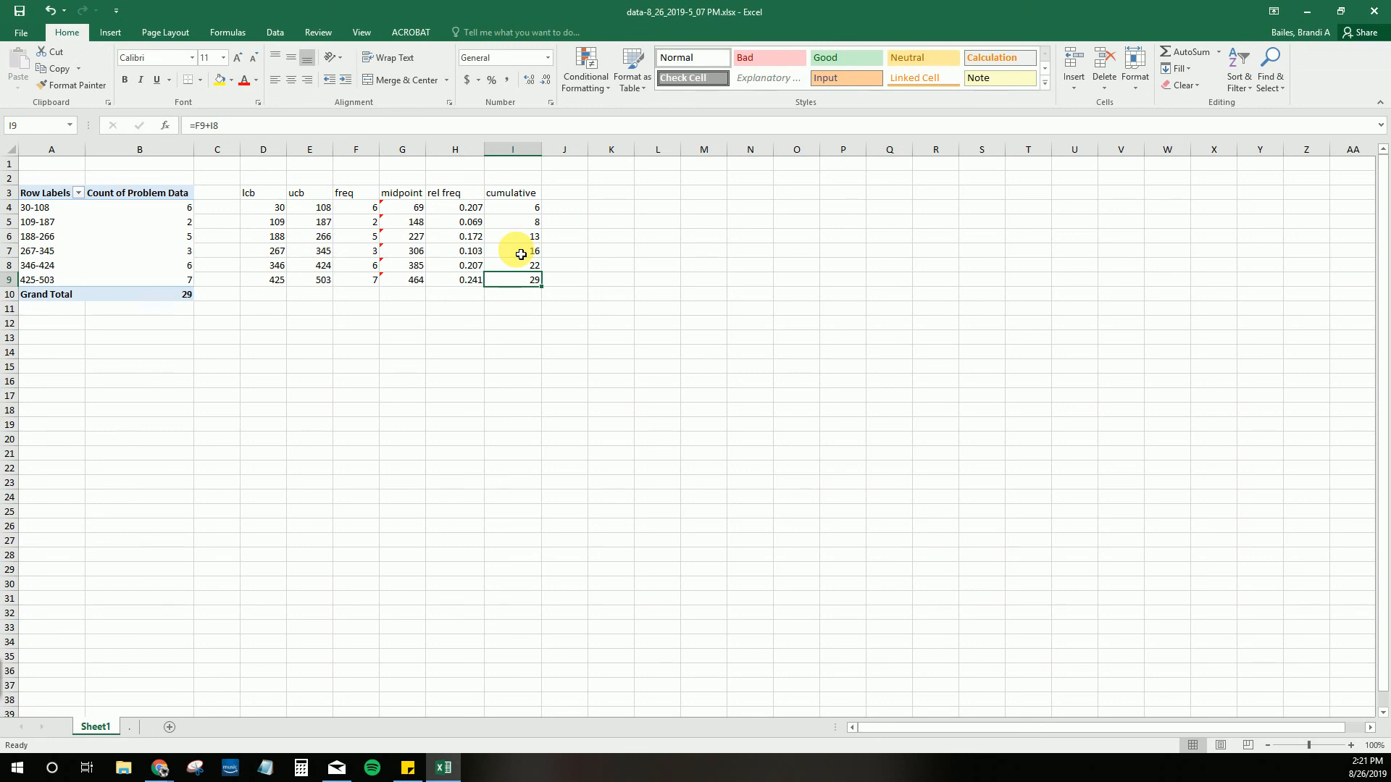
Arrange the Excel workbook and the Do Homework browser window side by side, with the workbook on the right half.
{"action": "left_click_drag", "start_coordinate": [417, 9], "coordinate": [517, 320]}
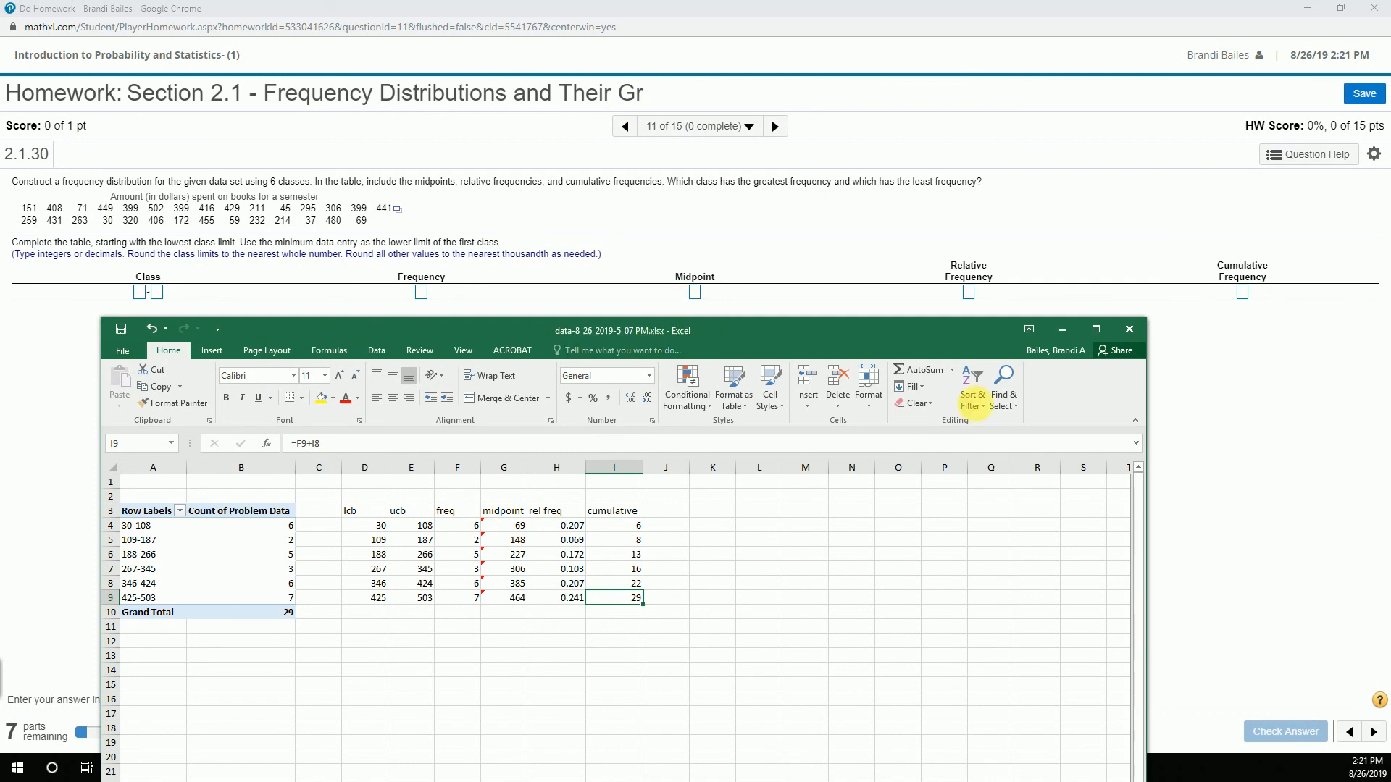
{"action": "left_click_drag", "start_coordinate": [732, 328], "coordinate": [1388, 331]}
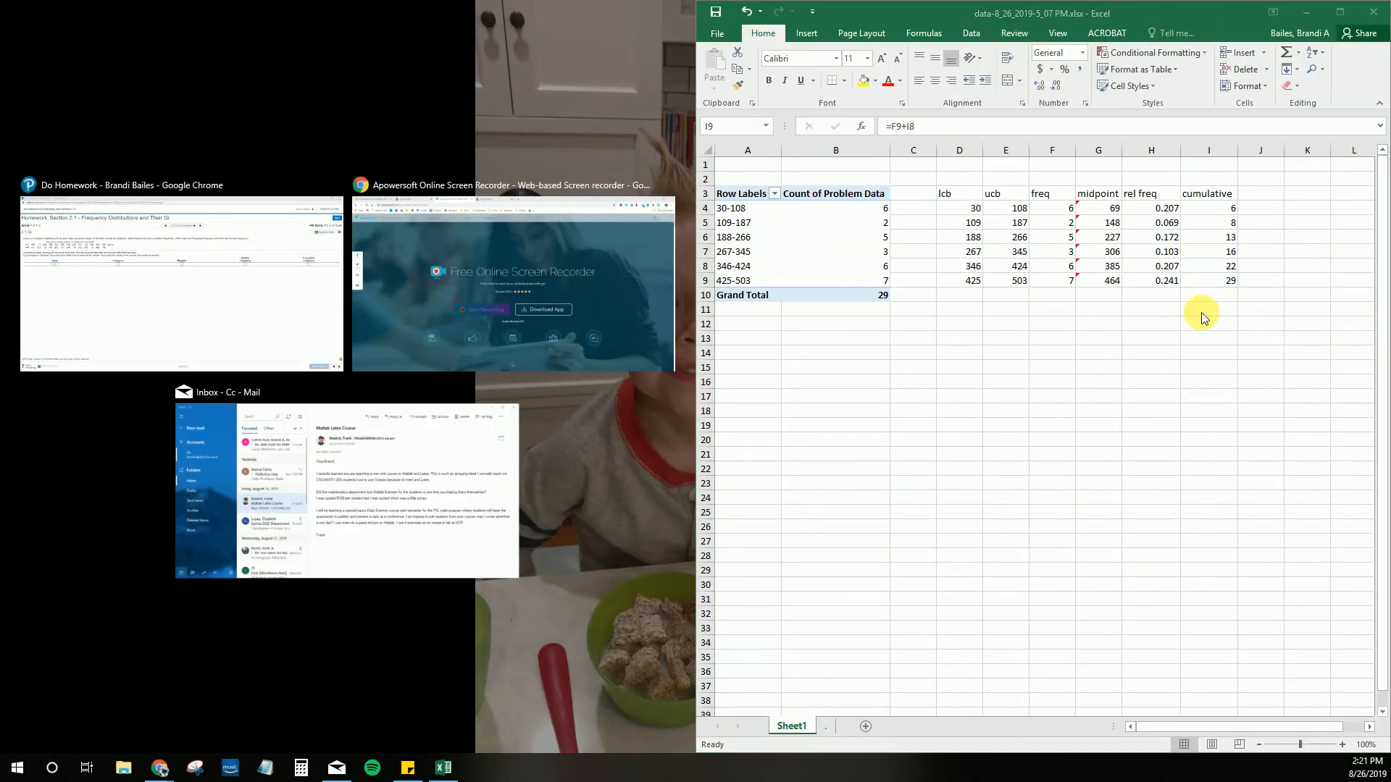
{"action": "left_click", "coordinate": [194, 319]}
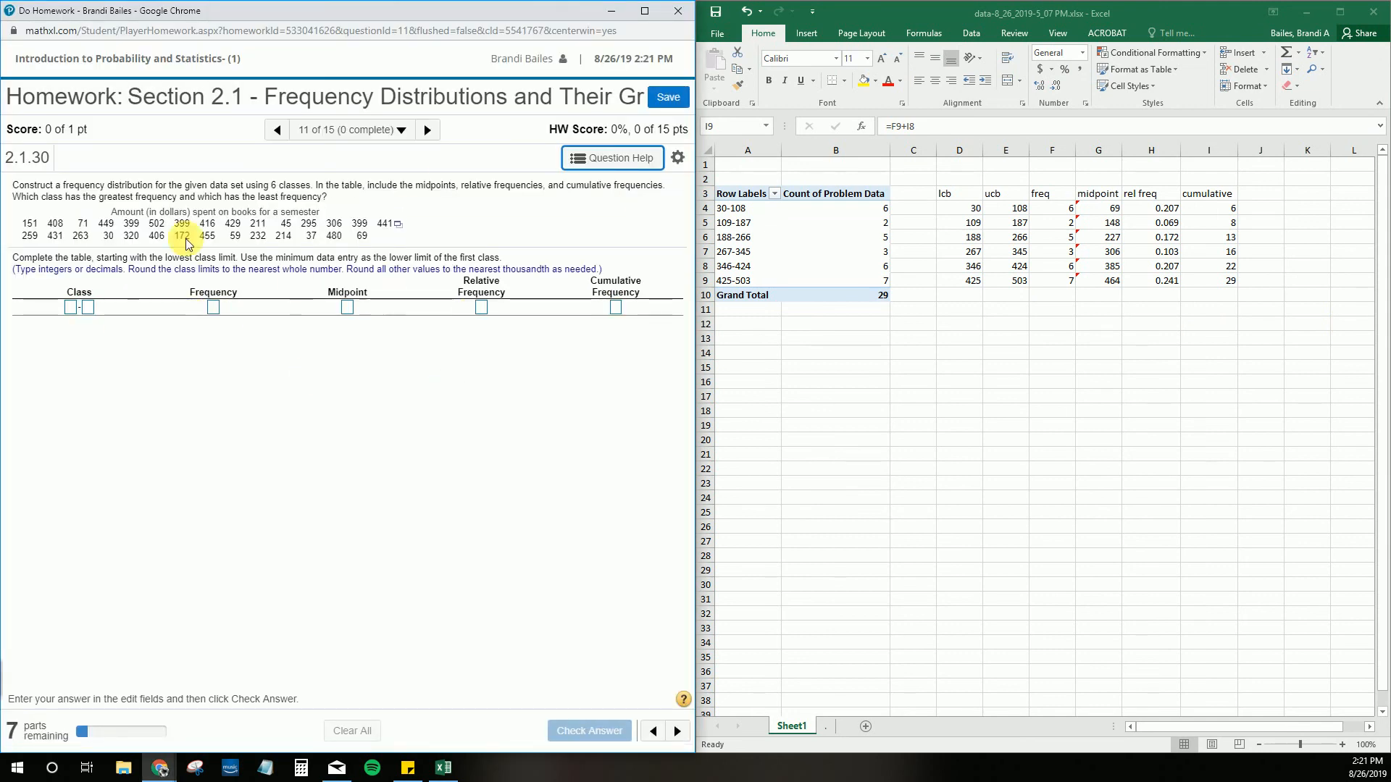
Enter the class limits 30 and 108 and the frequency 6 in the first row of the homework table.
{"action": "left_click", "coordinate": [70, 308]}
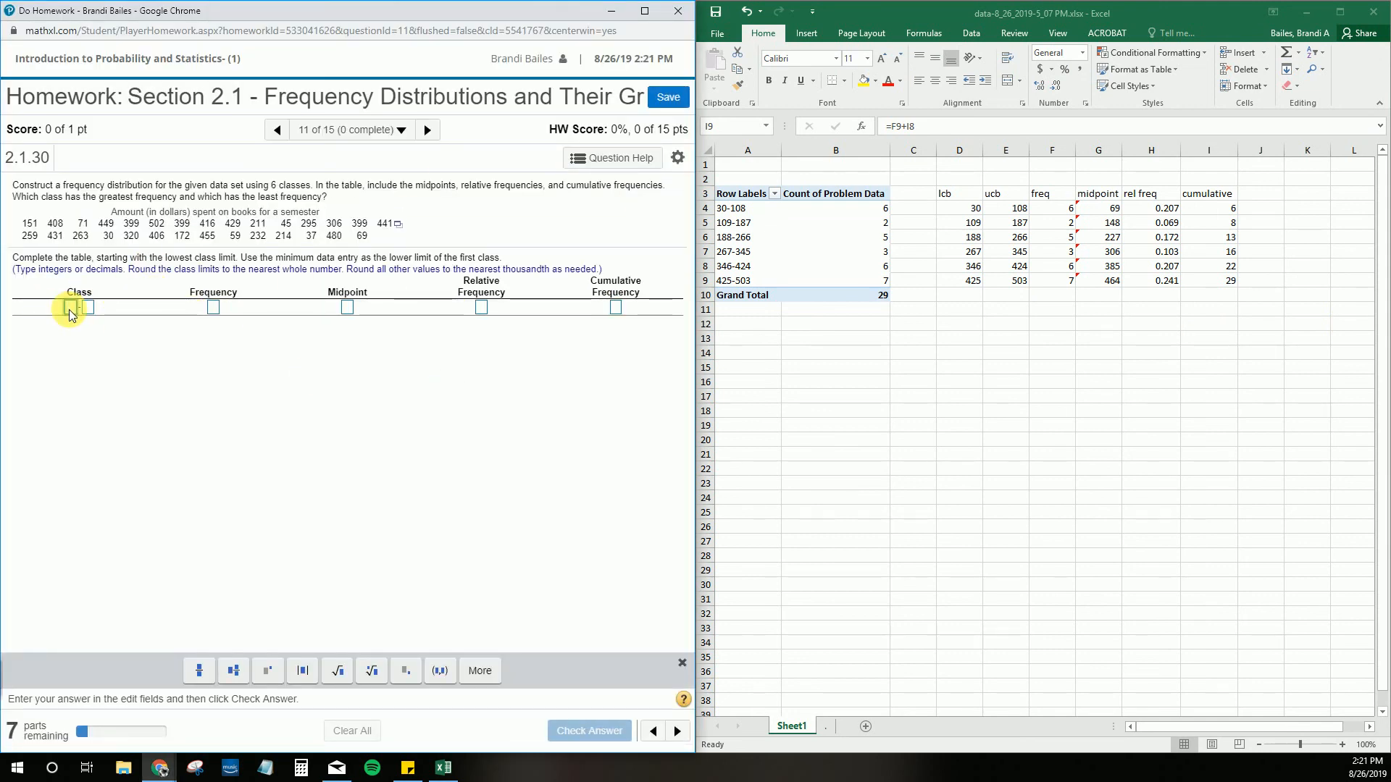
{"action": "type", "text": "30"}
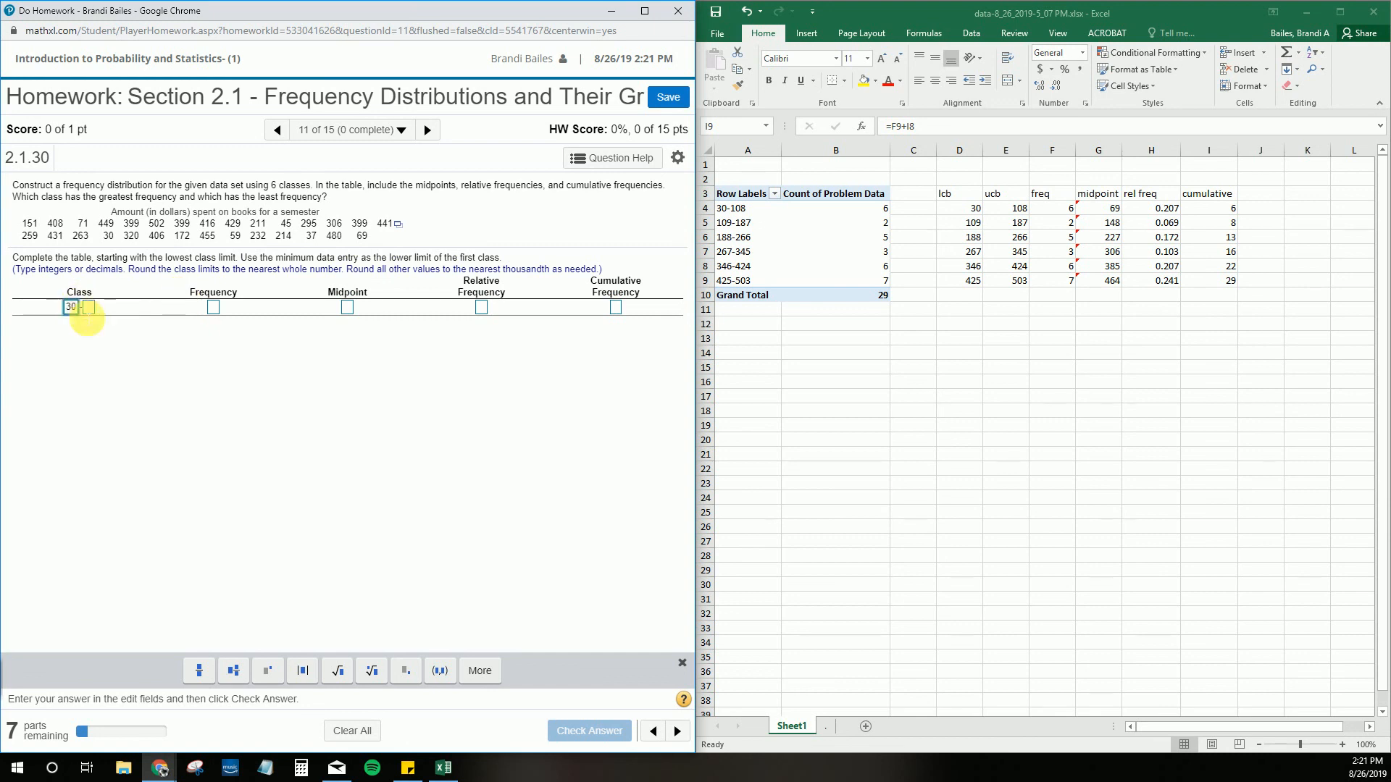
{"action": "left_click", "coordinate": [89, 309]}
{"action": "type", "text": "108"}
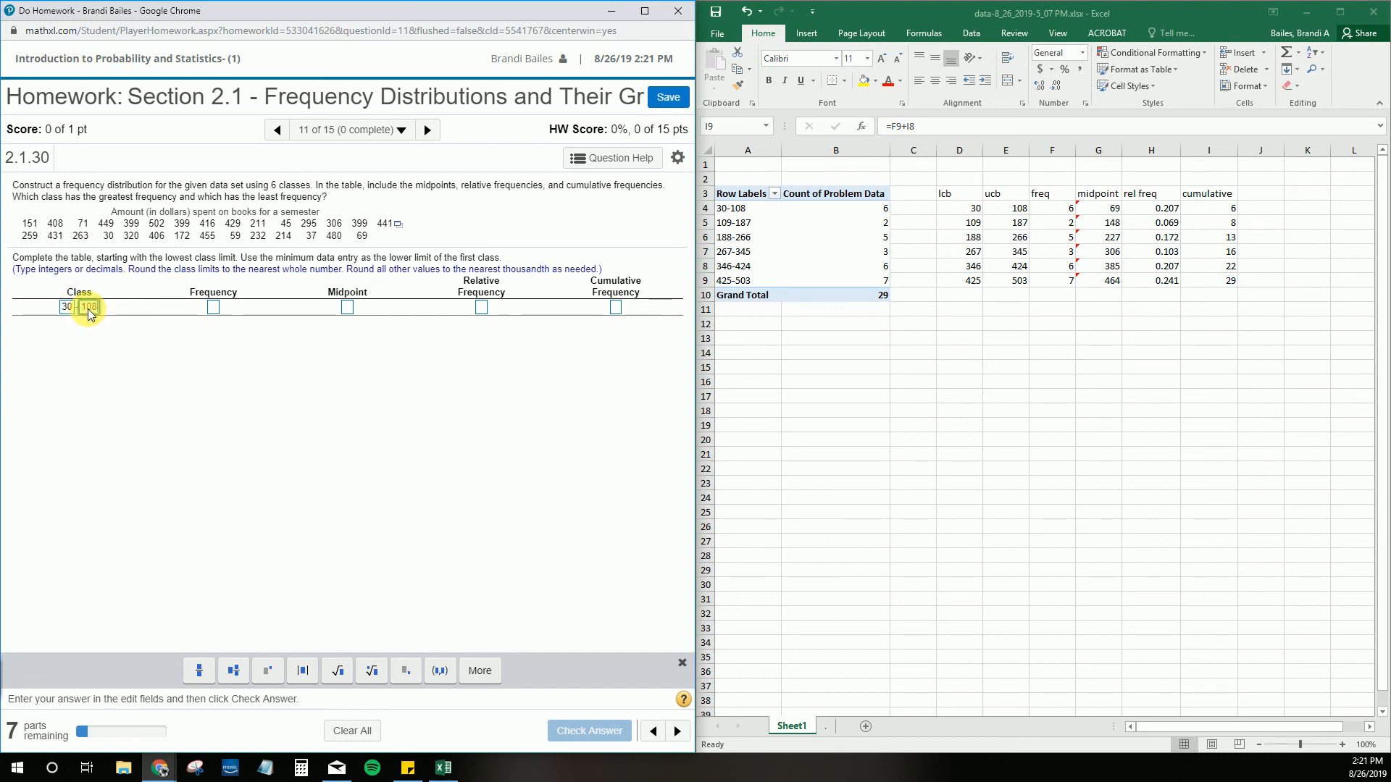
{"action": "left_click", "coordinate": [213, 308]}
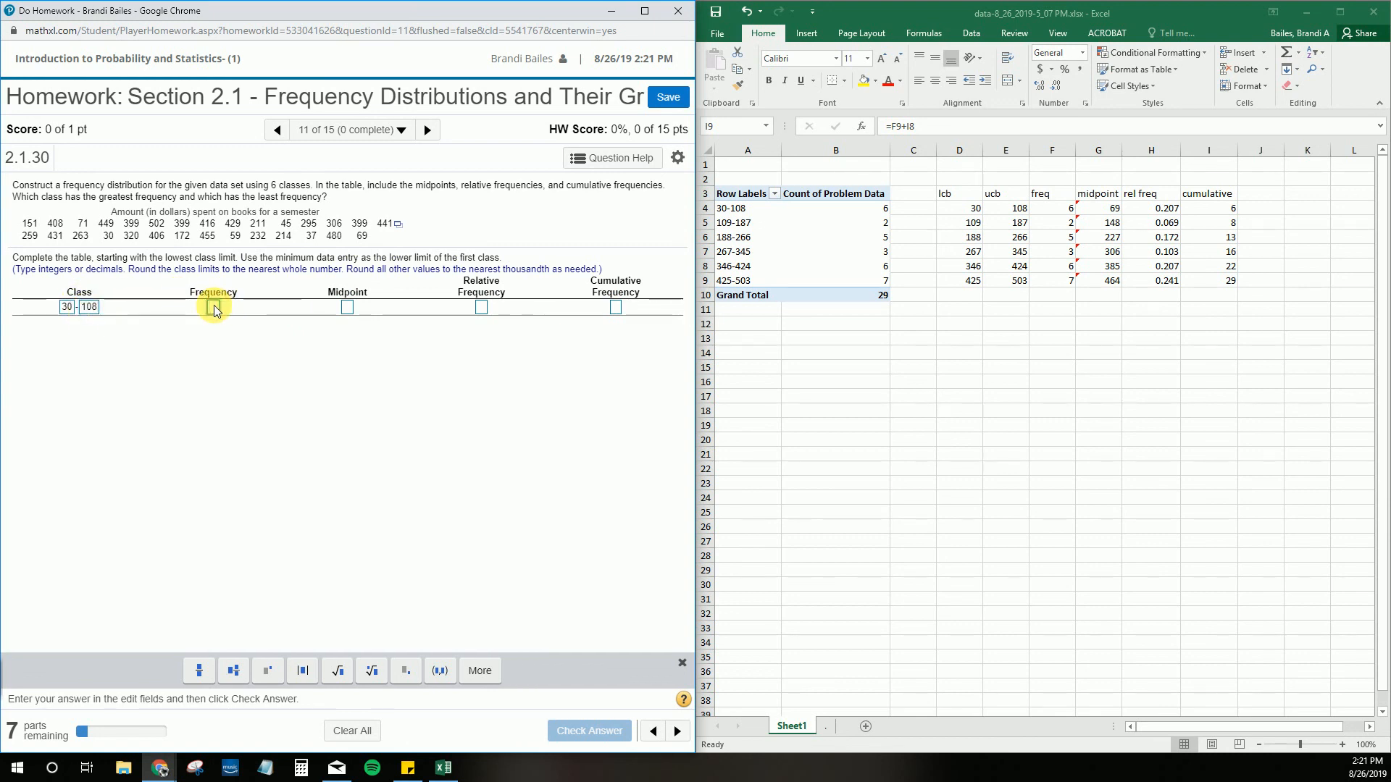
{"action": "type", "text": "6"}
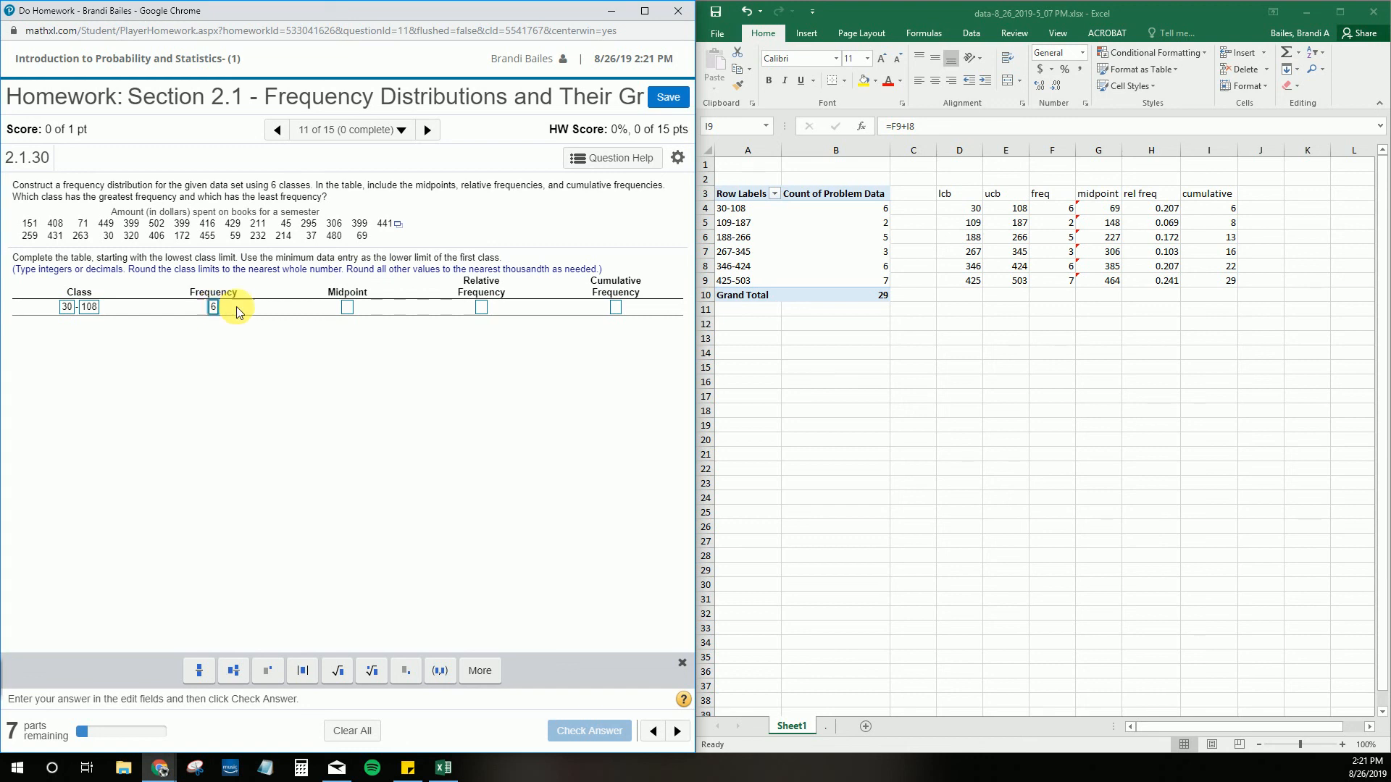
Complete the first homework row with midpoint 69, relative frequency .207 and cumulative frequency 6, then check the answer and dismiss the feedback.
{"action": "left_click", "coordinate": [348, 308]}
{"action": "type", "text": "69"}
{"action": "left_click", "coordinate": [481, 307]}
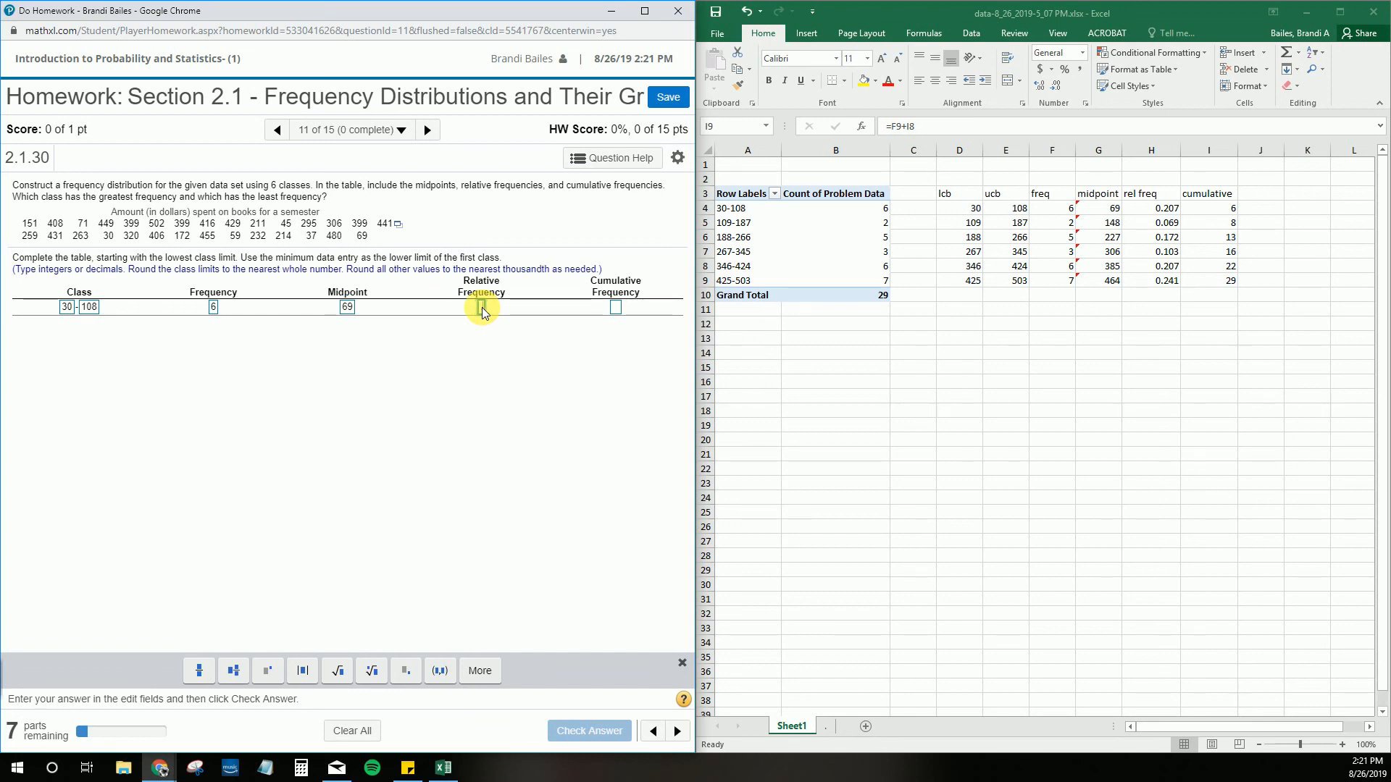
{"action": "left_click", "coordinate": [615, 308]}
{"action": "type", "text": "6"}
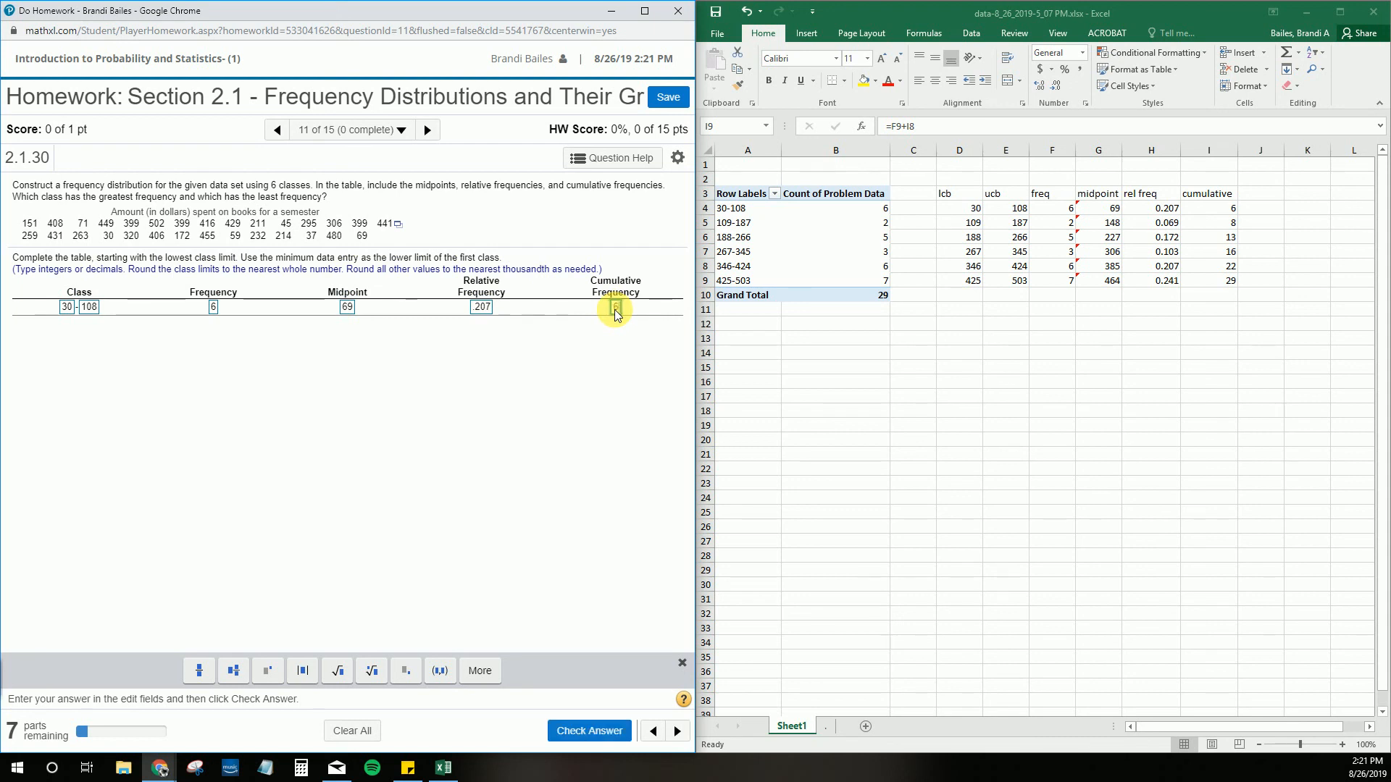
{"action": "left_click", "coordinate": [569, 746]}
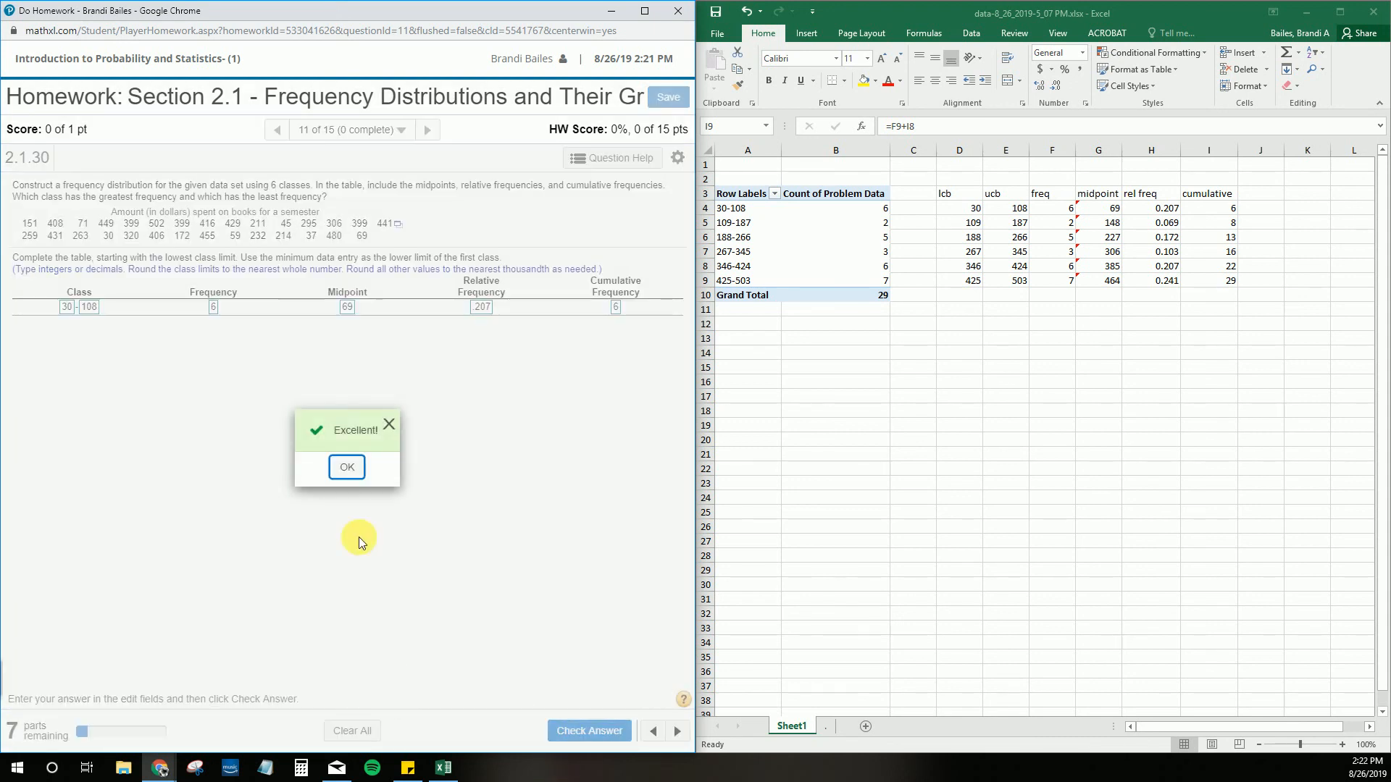
{"action": "left_click", "coordinate": [354, 476]}
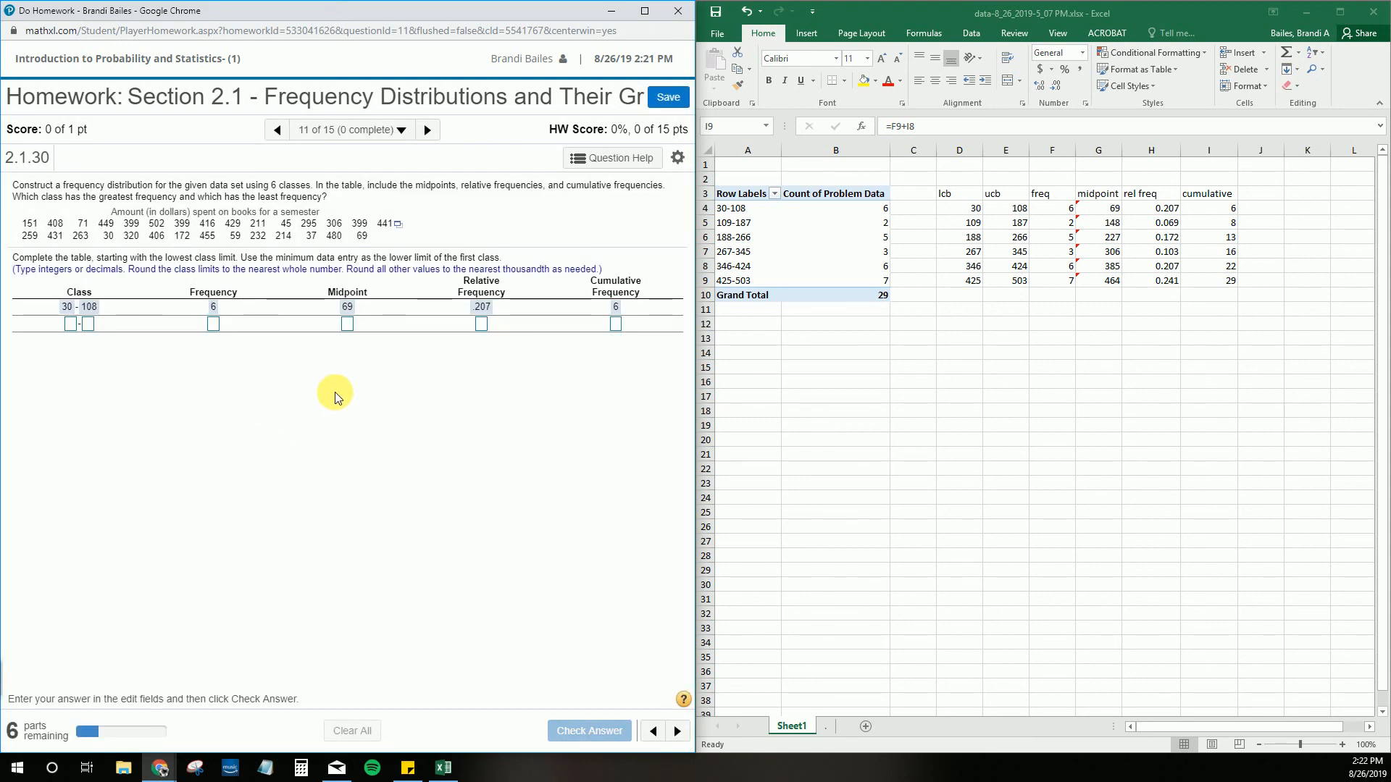